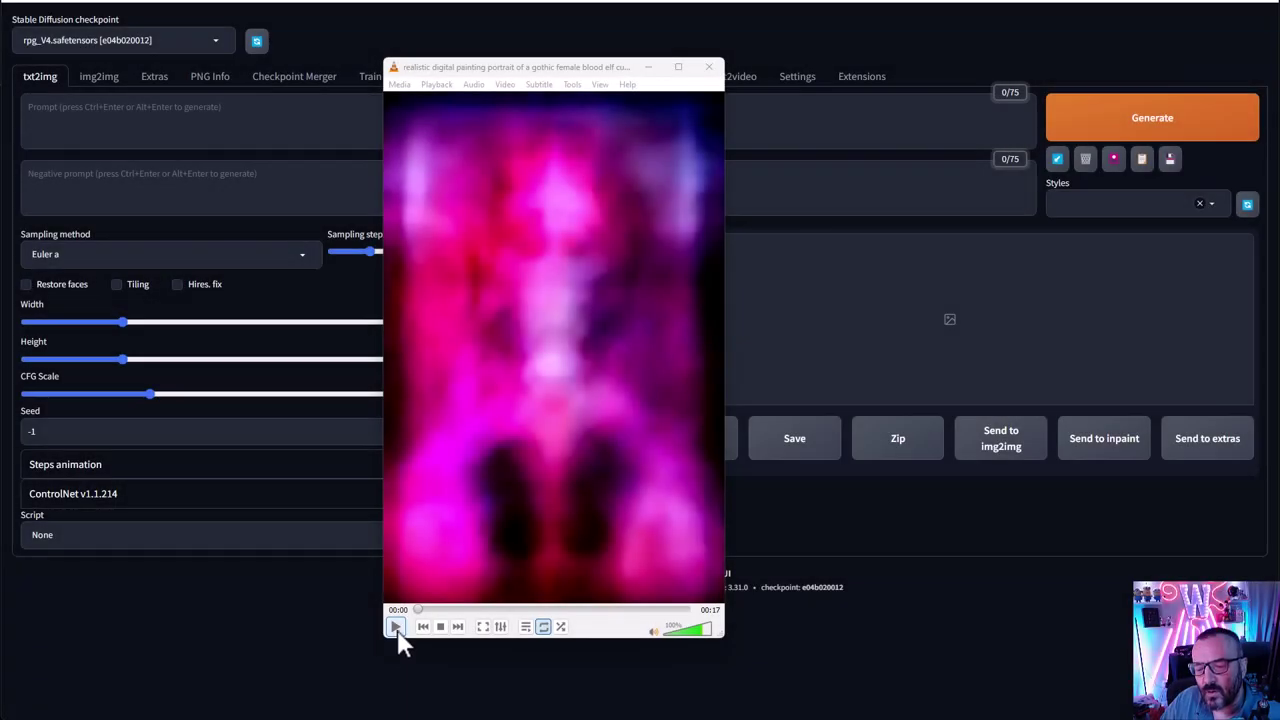
# Play the purple-haired elf denoising animation in VLC, pause it near the end, and close VLC
pyautogui.click(396, 627)
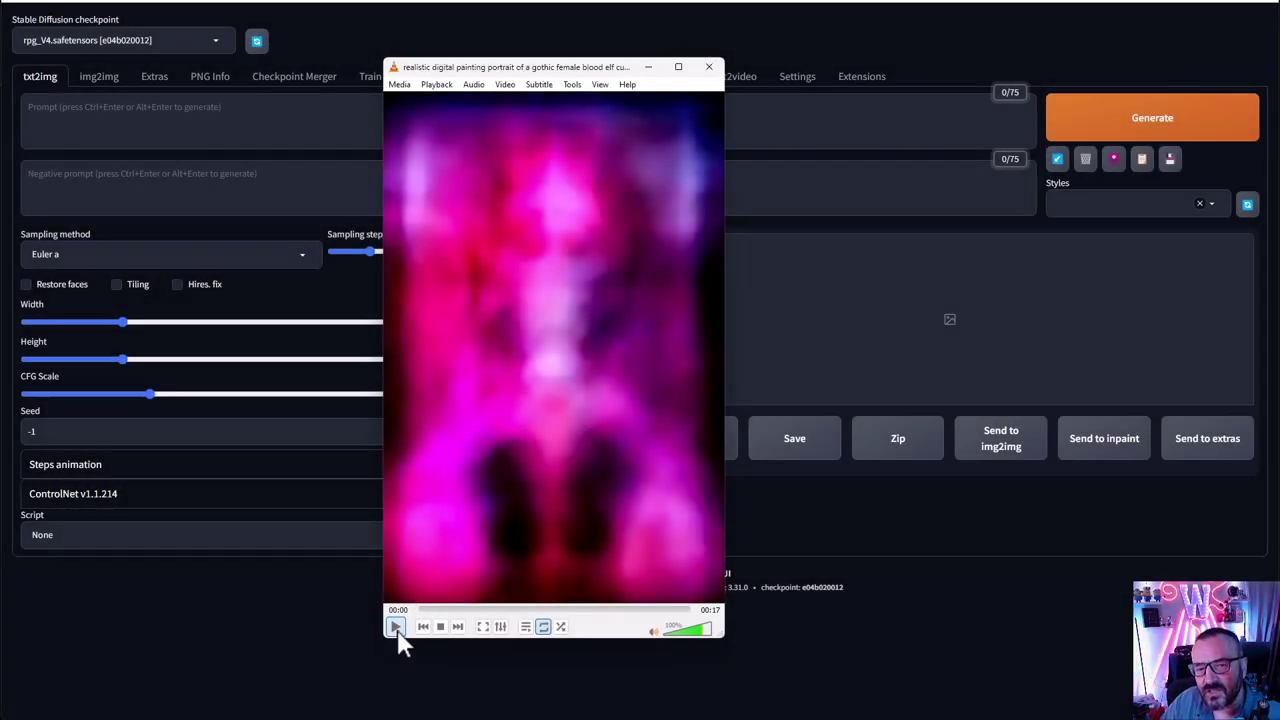
pyautogui.click(396, 627)
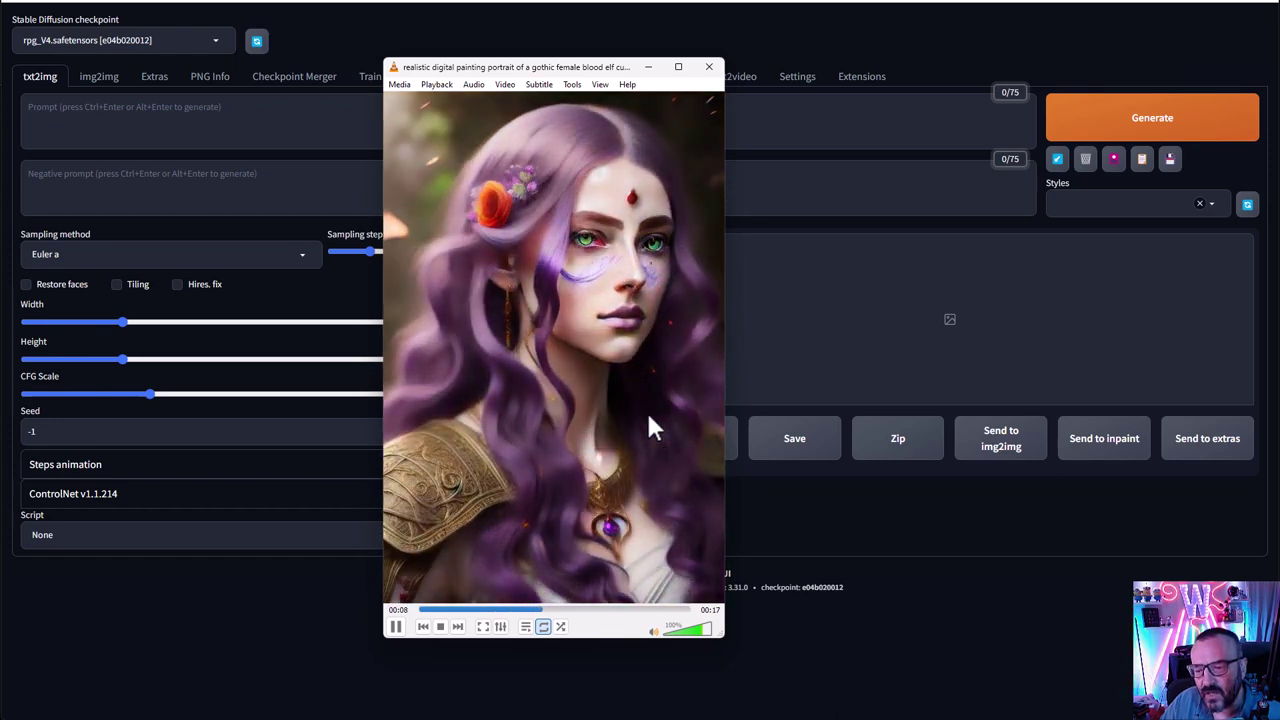
pyautogui.click(395, 626)
pyautogui.click(214, 126)
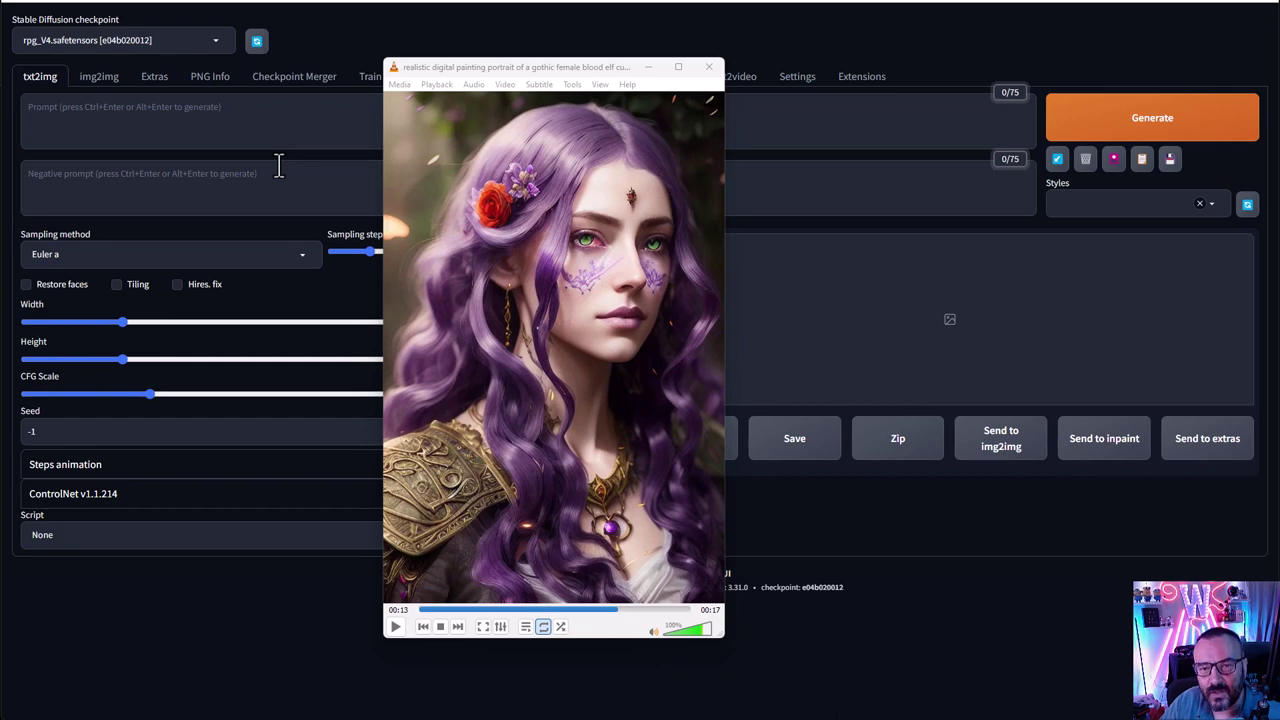
pyautogui.click(864, 58)
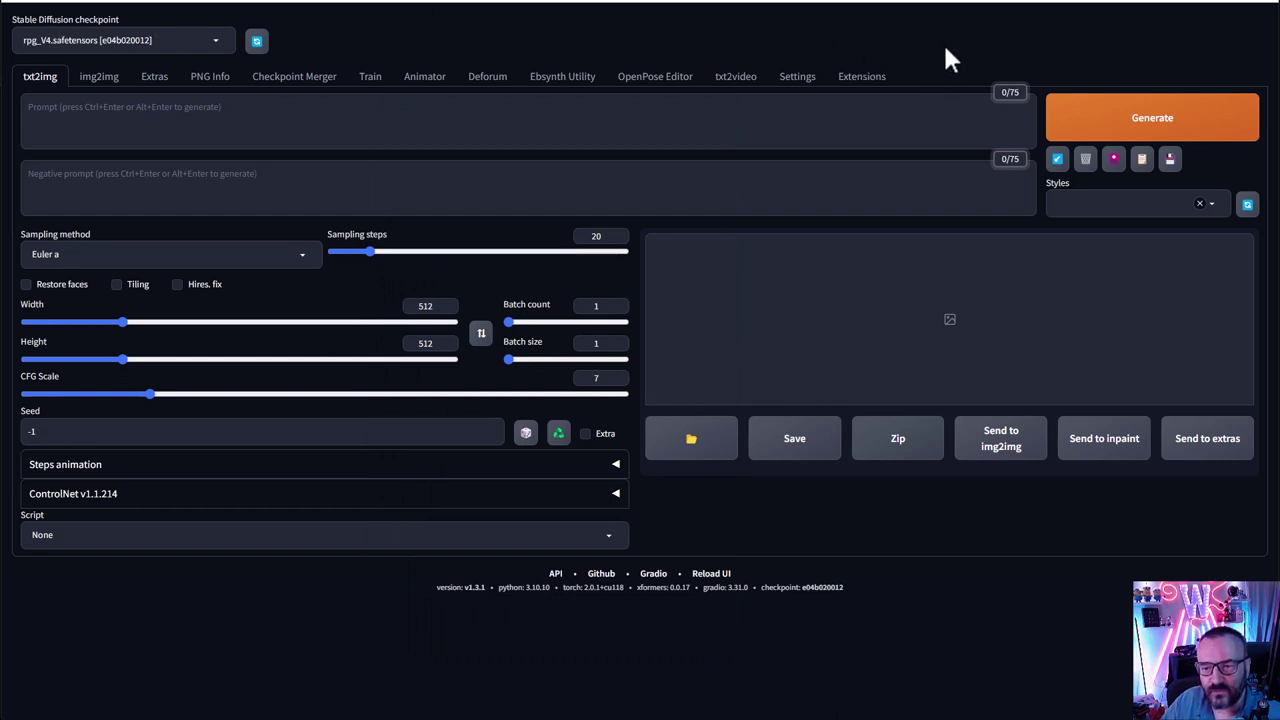
# Search the available extensions for 'steps', confirm Steps Animation is Installed, then return to Installed
pyautogui.click(858, 85)
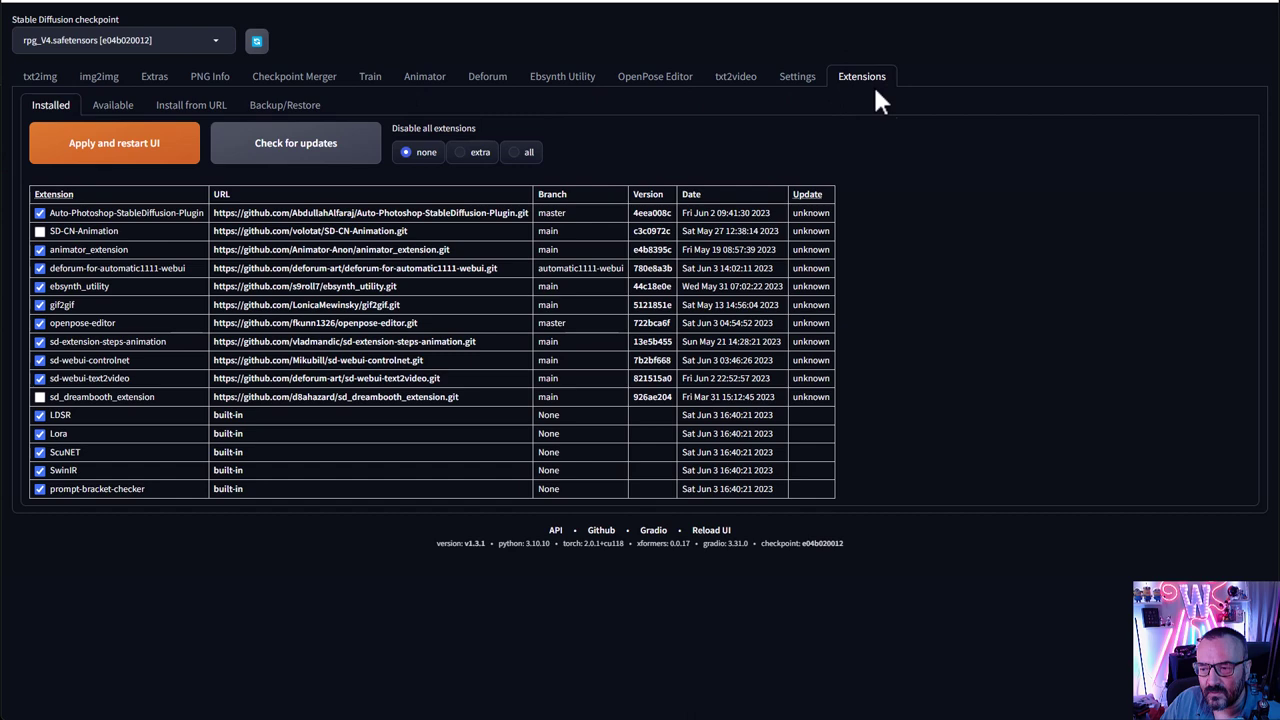
pyautogui.click(108, 106)
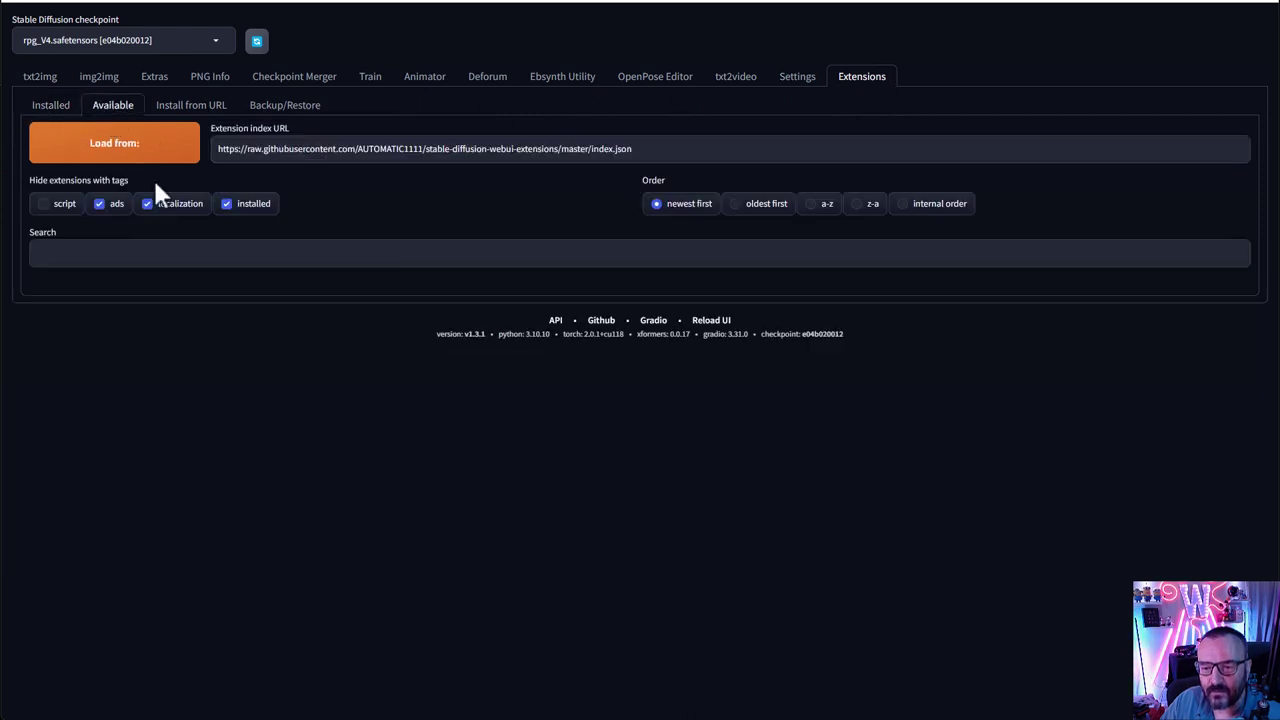
pyautogui.click(90, 158)
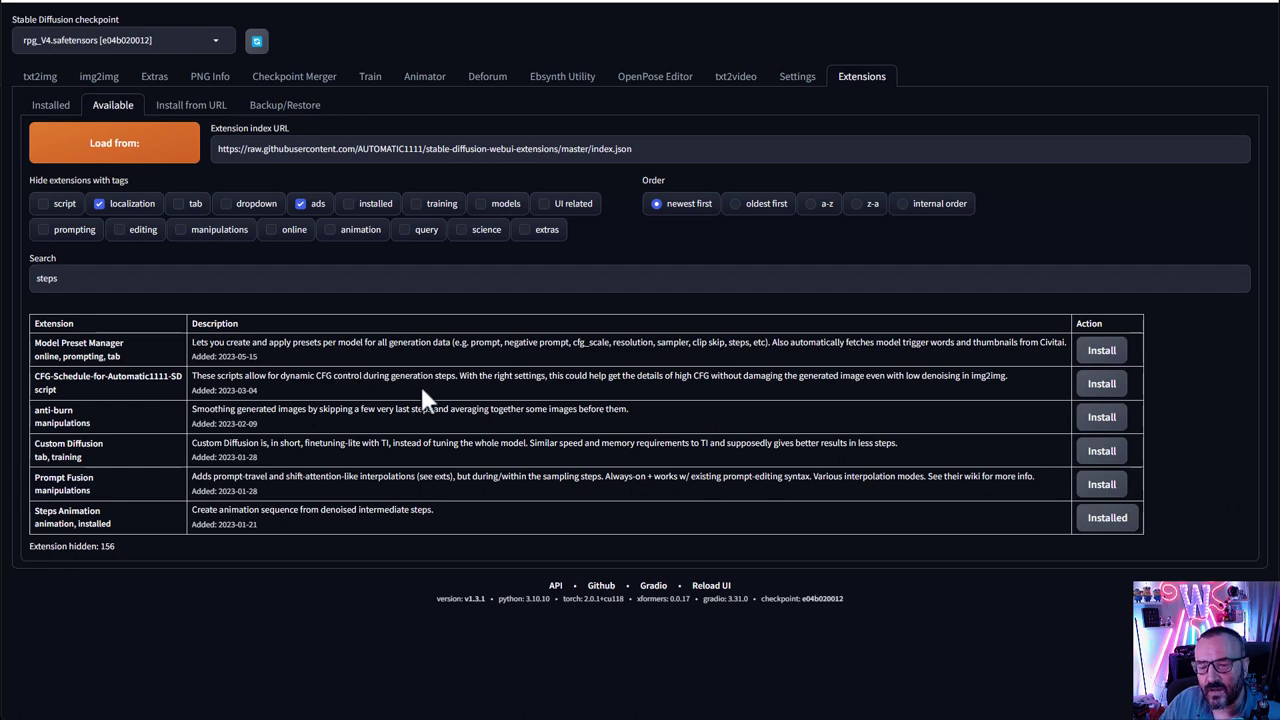
pyautogui.click(45, 108)
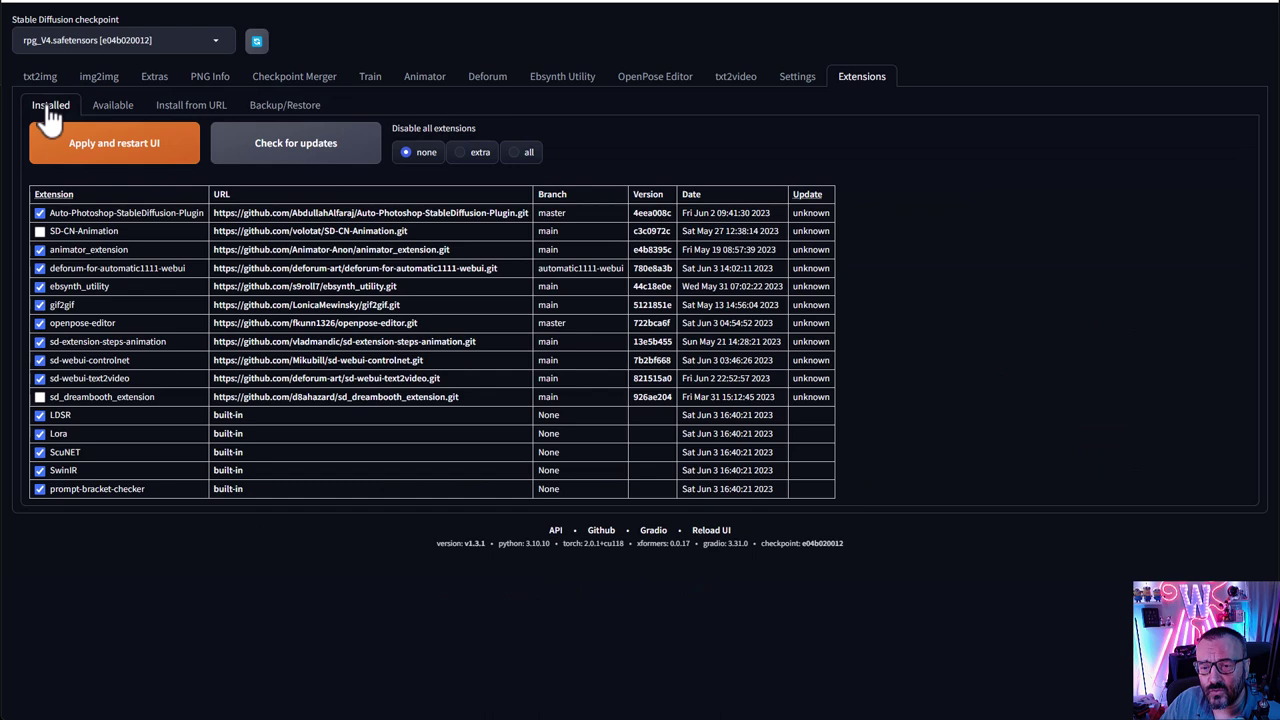
# Check the installed extensions for updates, then go back to the txt2img page
pyautogui.click(288, 160)
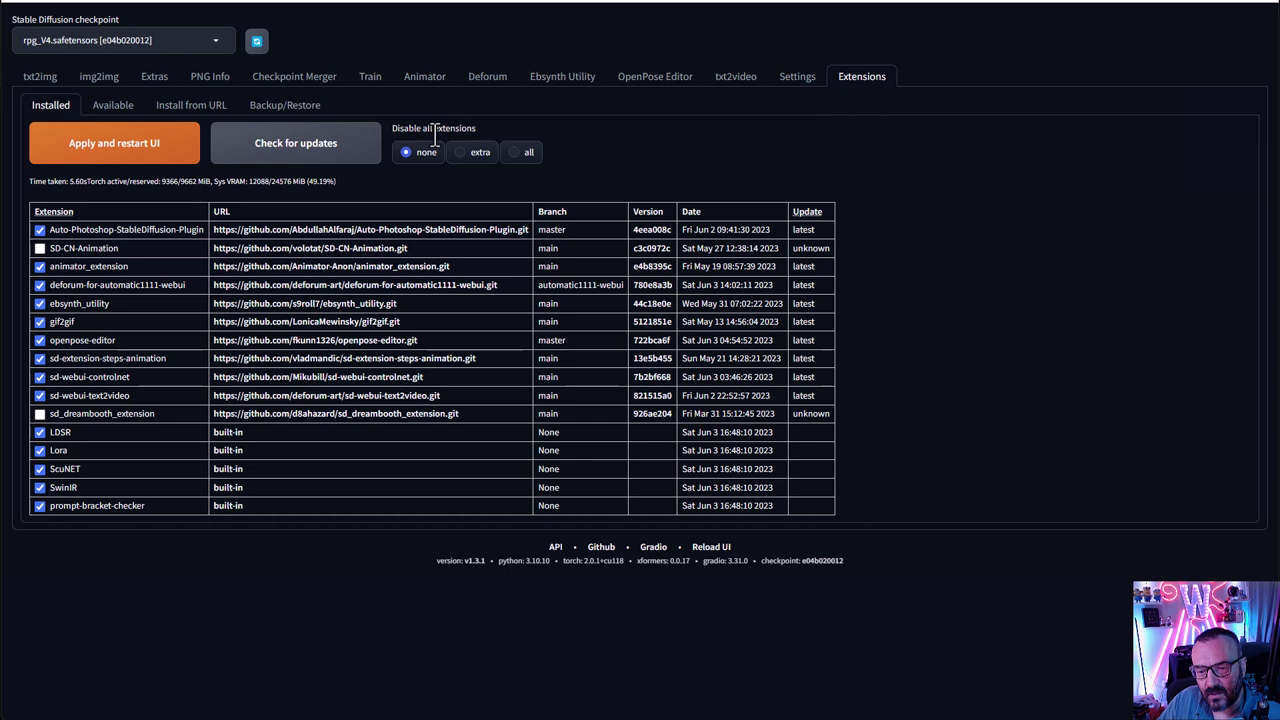
pyautogui.click(36, 80)
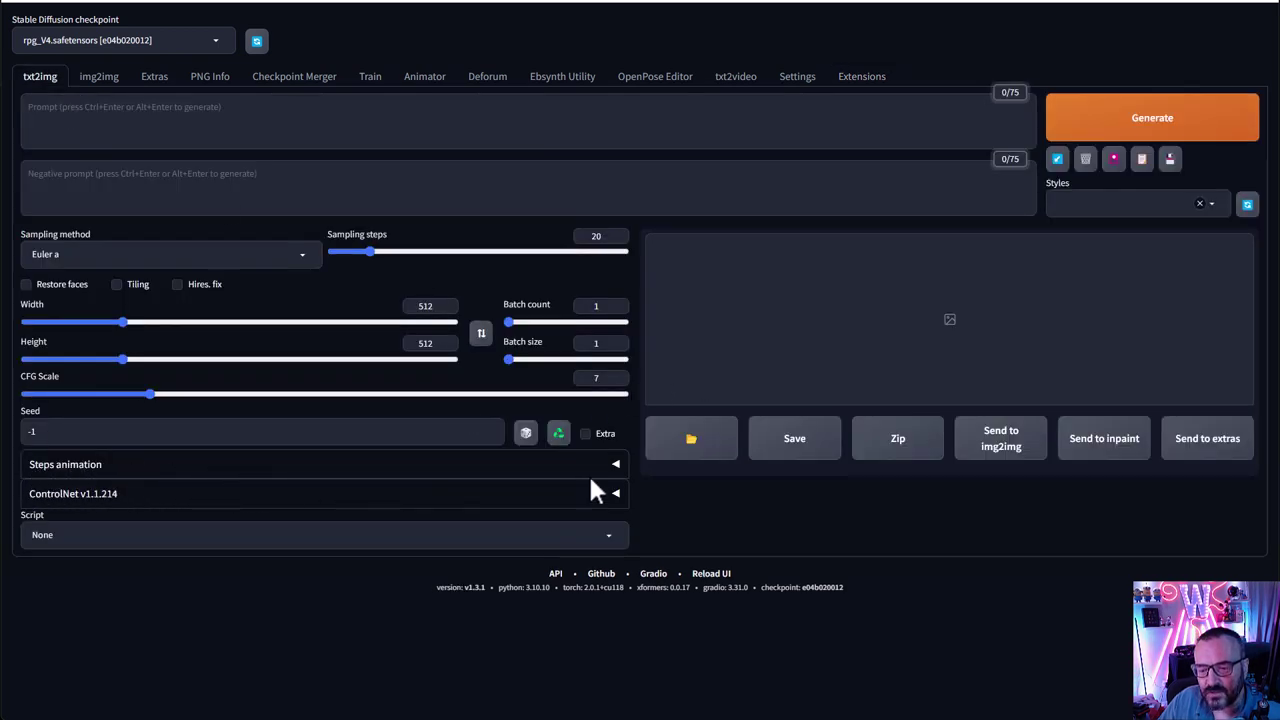
# Expand Steps animation and fill in the female angel warrior prompt and its negative prompt
pyautogui.click(619, 468)
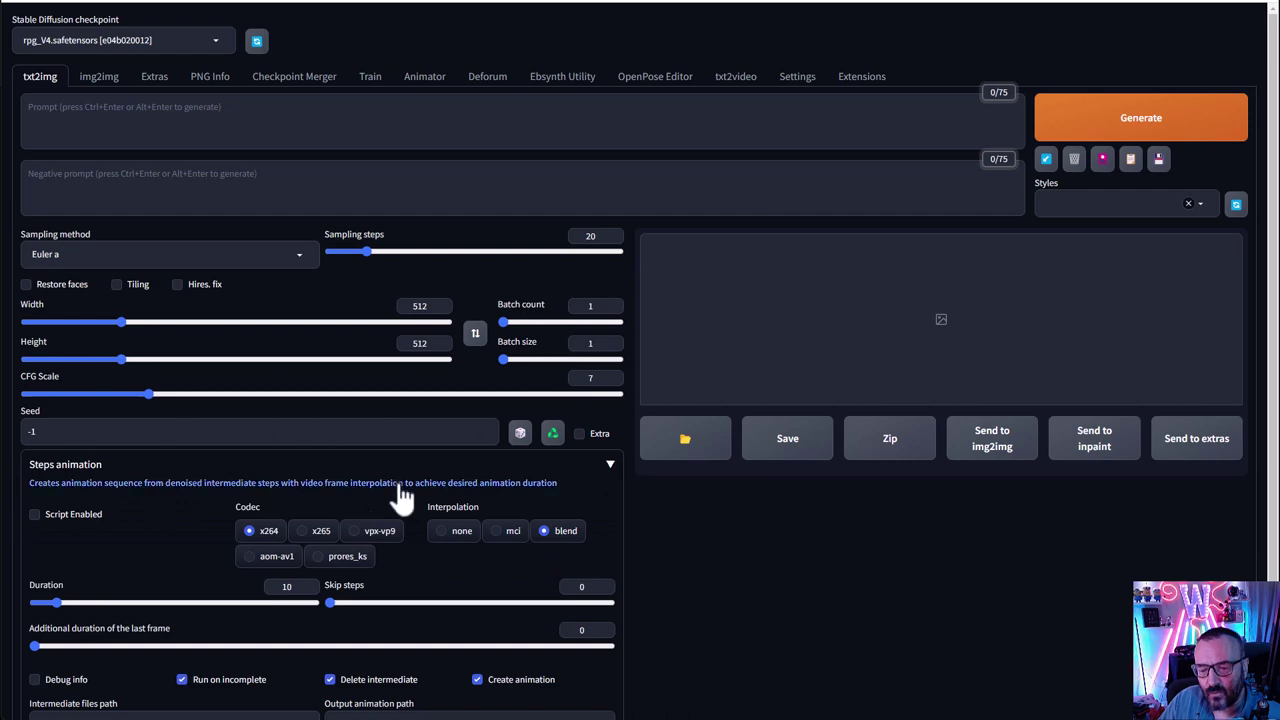
pyautogui.scroll(-2, 300, 400)
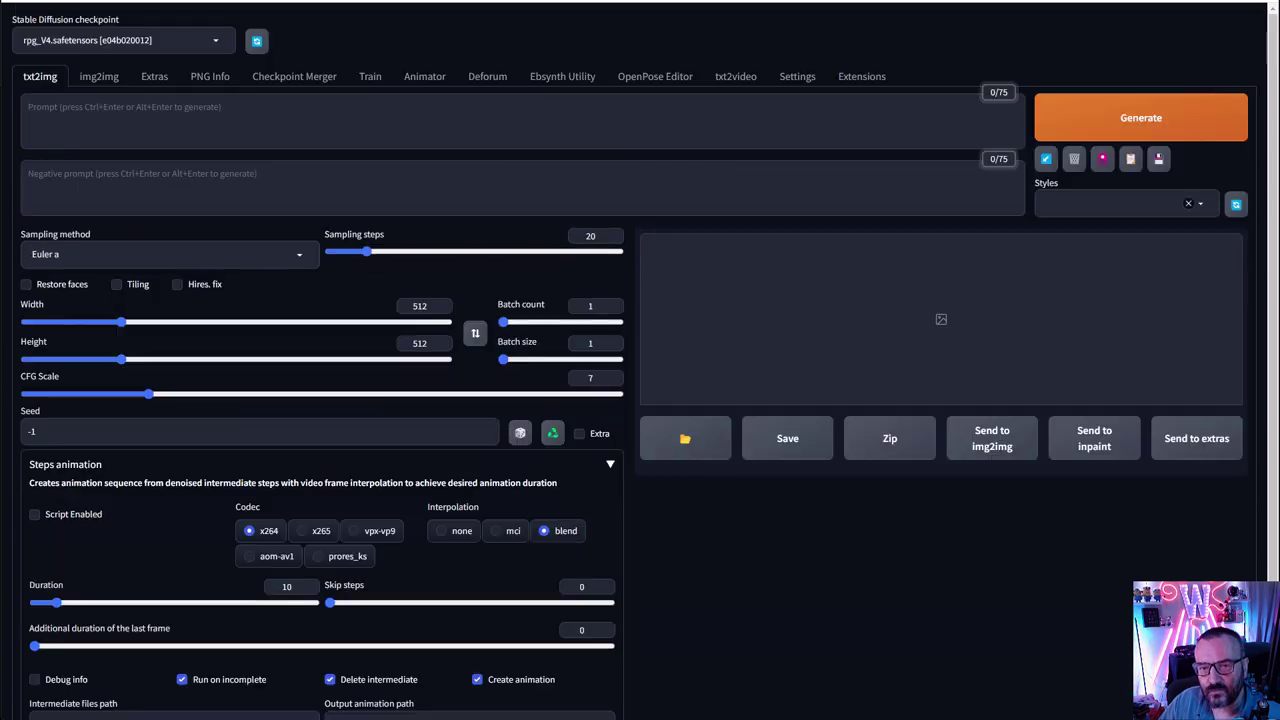
pyautogui.scroll(2, 580, 255)
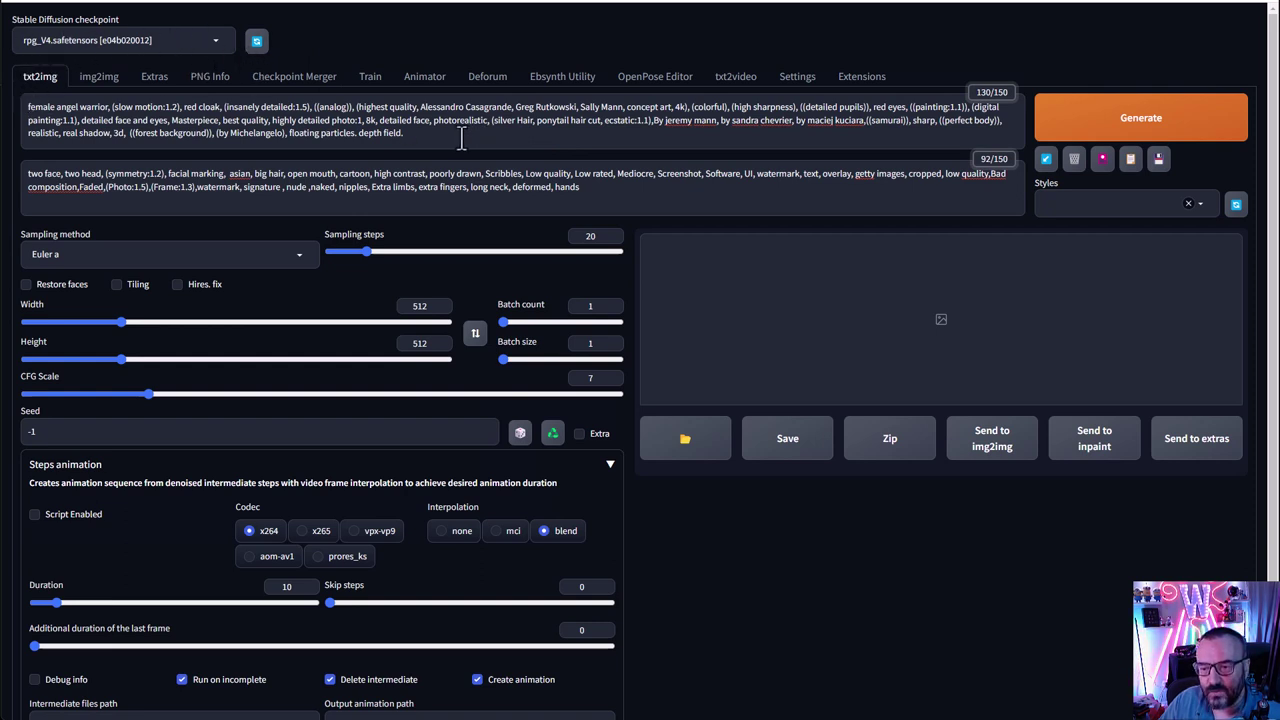
pyautogui.moveTo(462, 136); pyautogui.dragTo(26, 100)
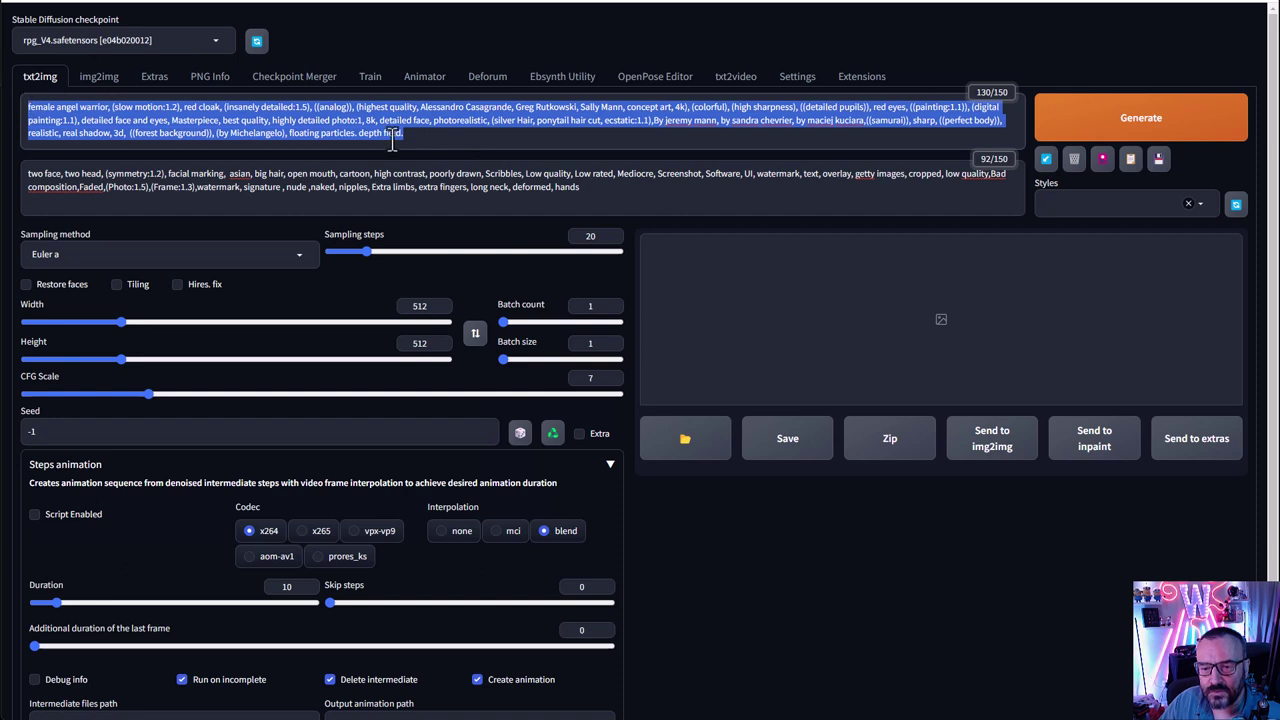
pyautogui.click(425, 137)
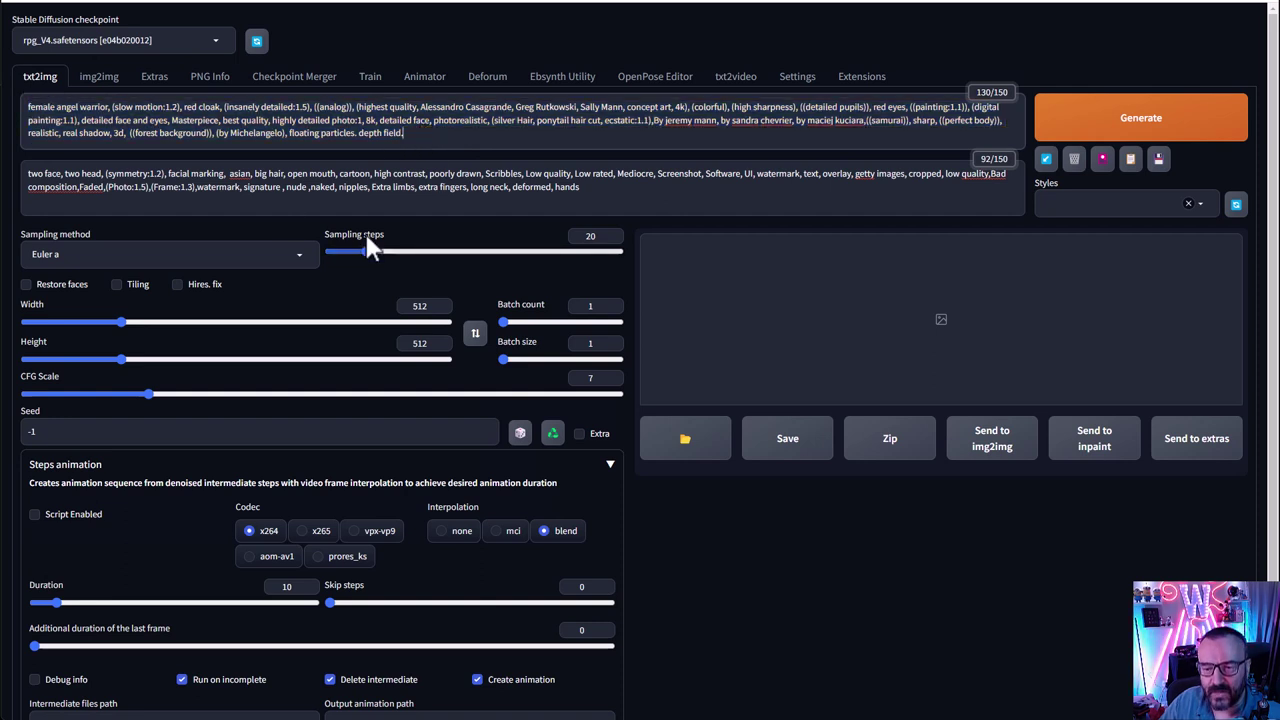
# Use the DPM++ 2S a Karras sampler, 55 steps and 512×768 size, then generate
pyautogui.click(300, 253)
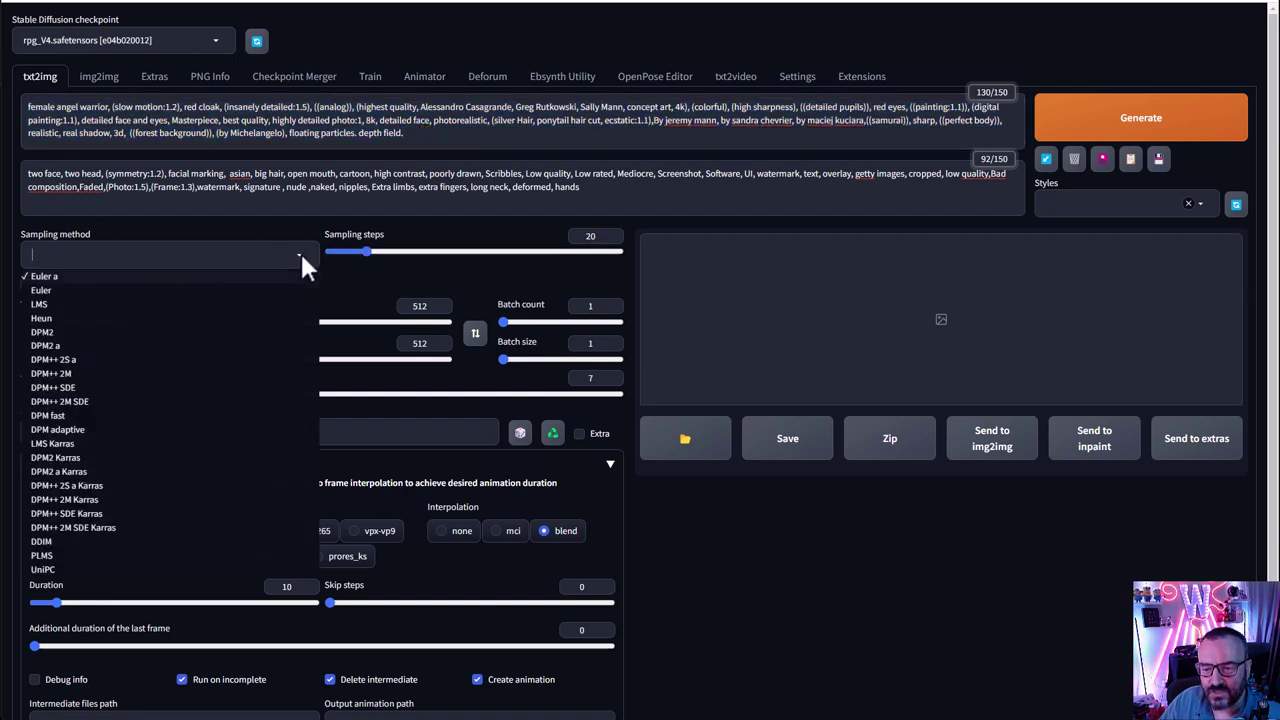
pyautogui.click(108, 486)
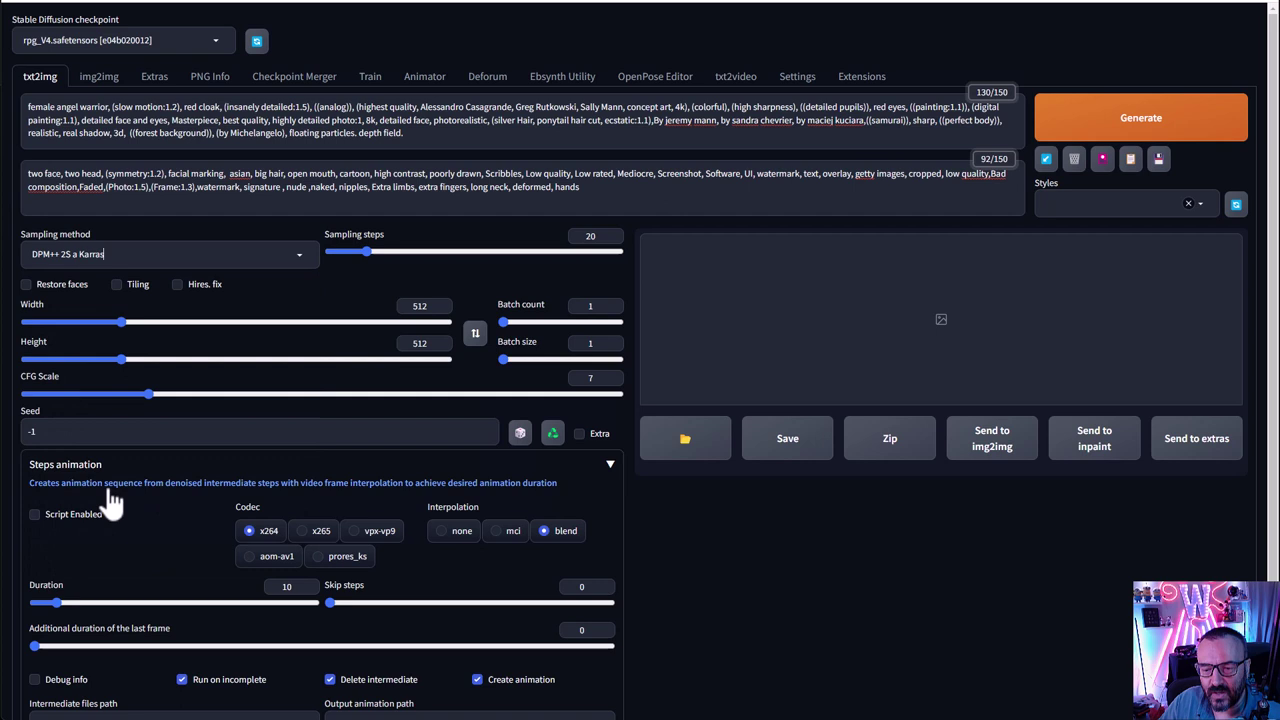
pyautogui.doubleClick(600, 236)
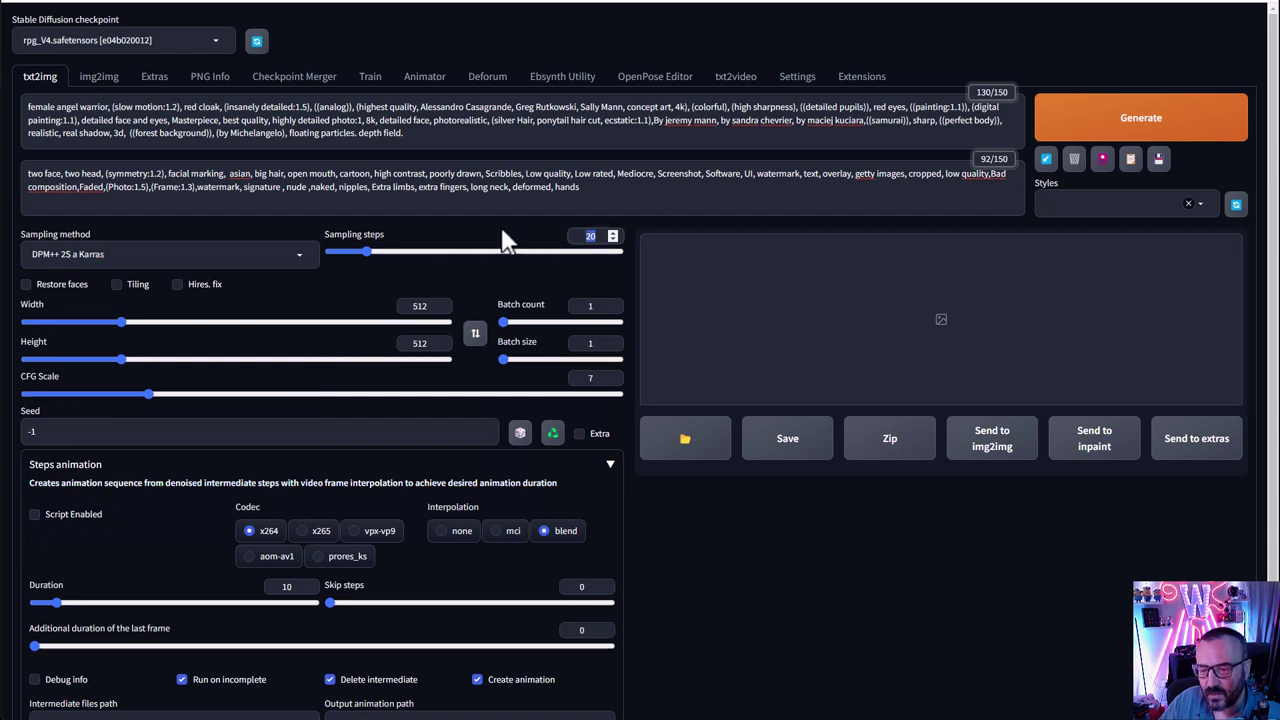
pyautogui.write('55')
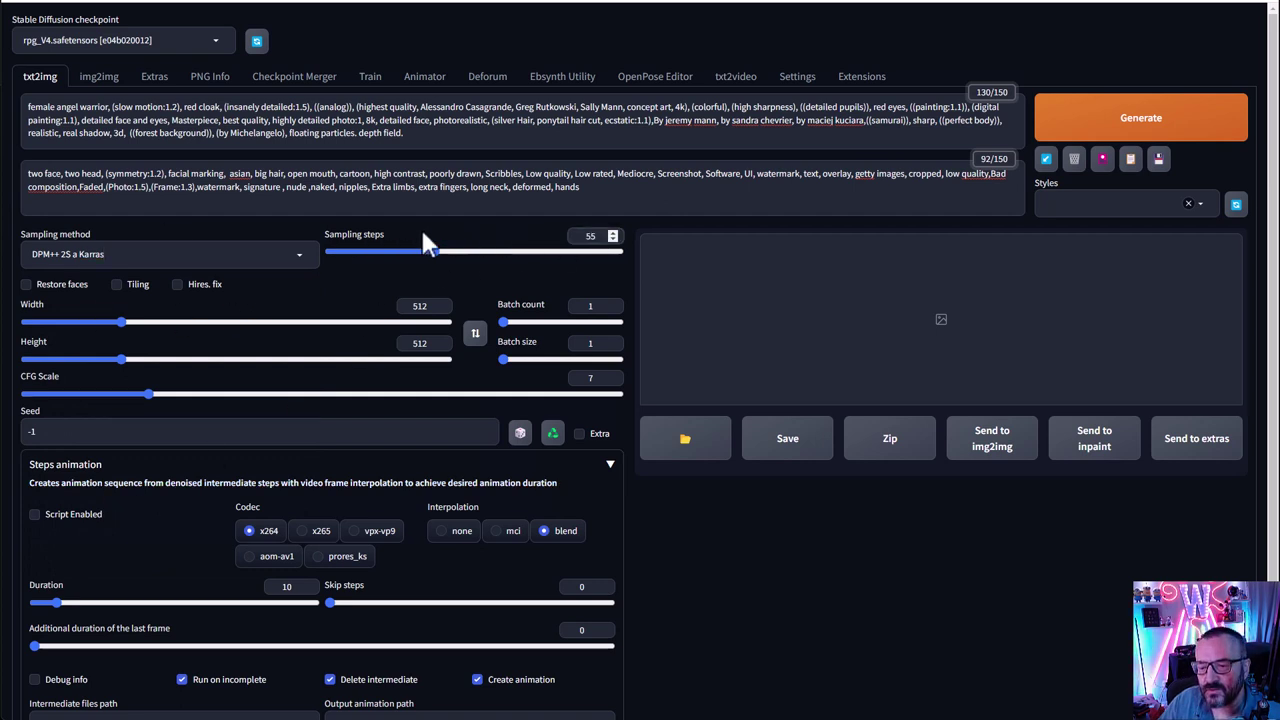
pyautogui.doubleClick(420, 343)
pyautogui.write('76')
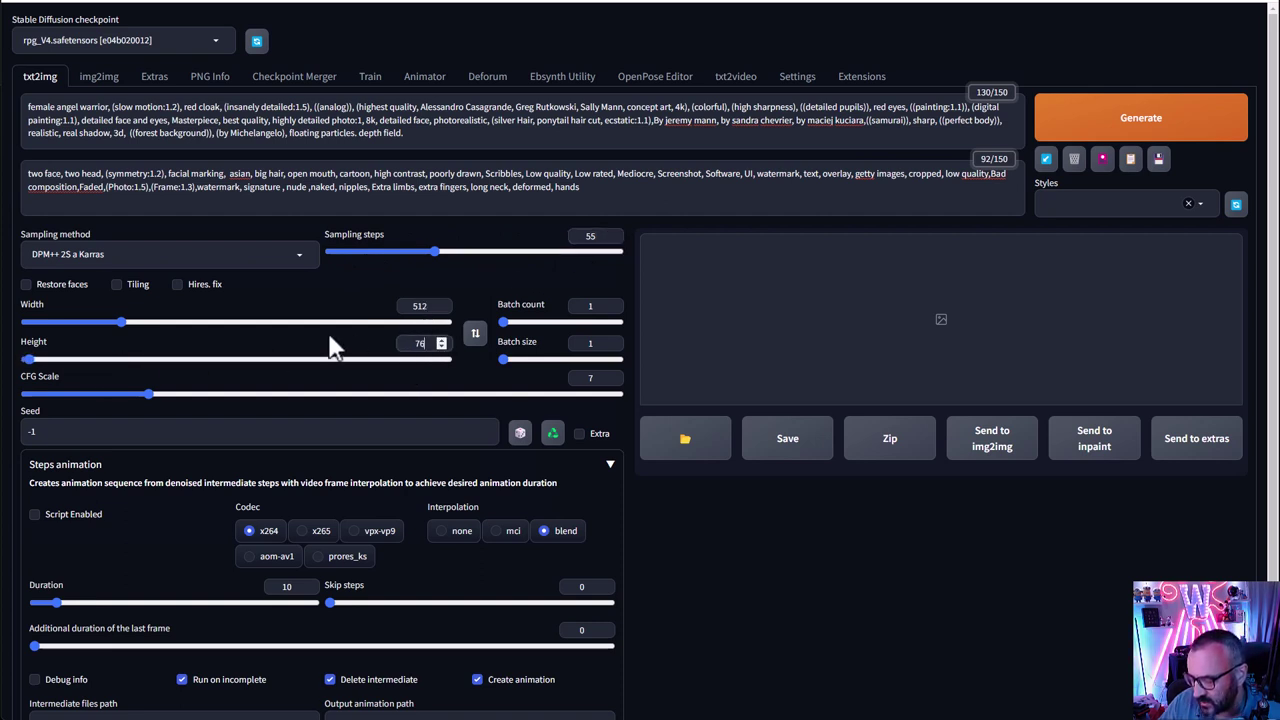
pyautogui.write('8')
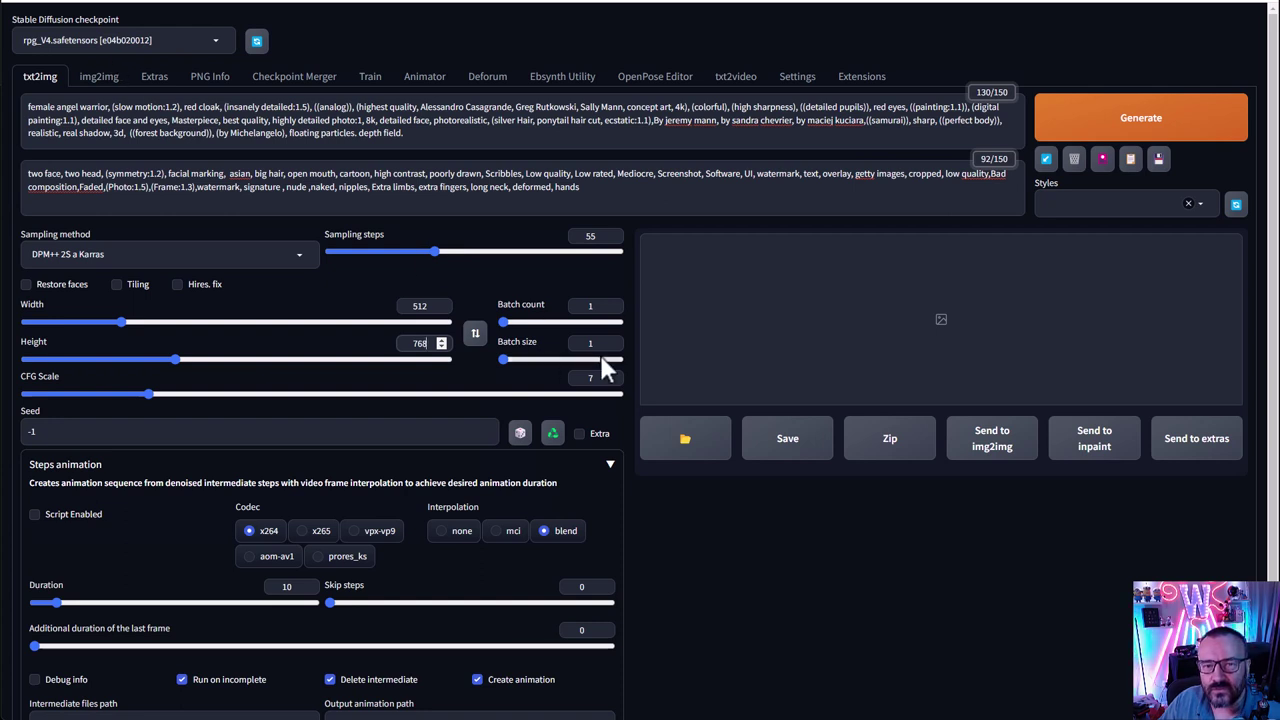
pyautogui.click(421, 343)
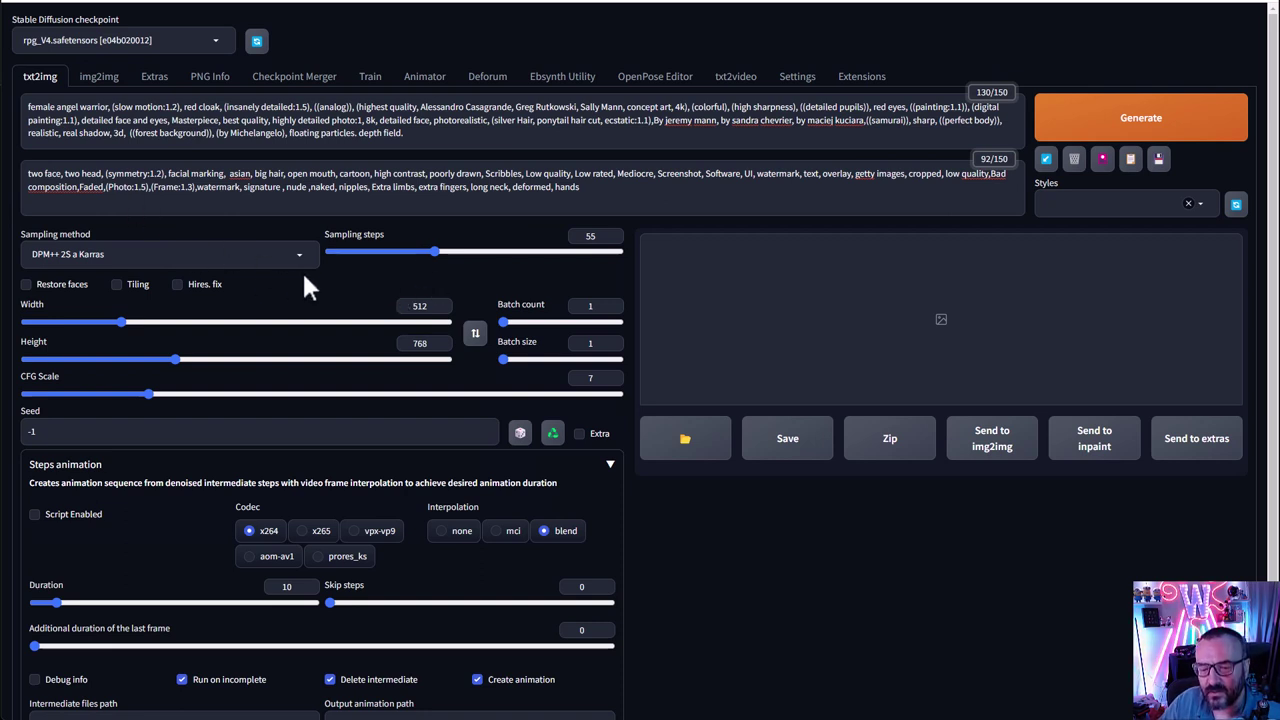
pyautogui.click(1157, 124)
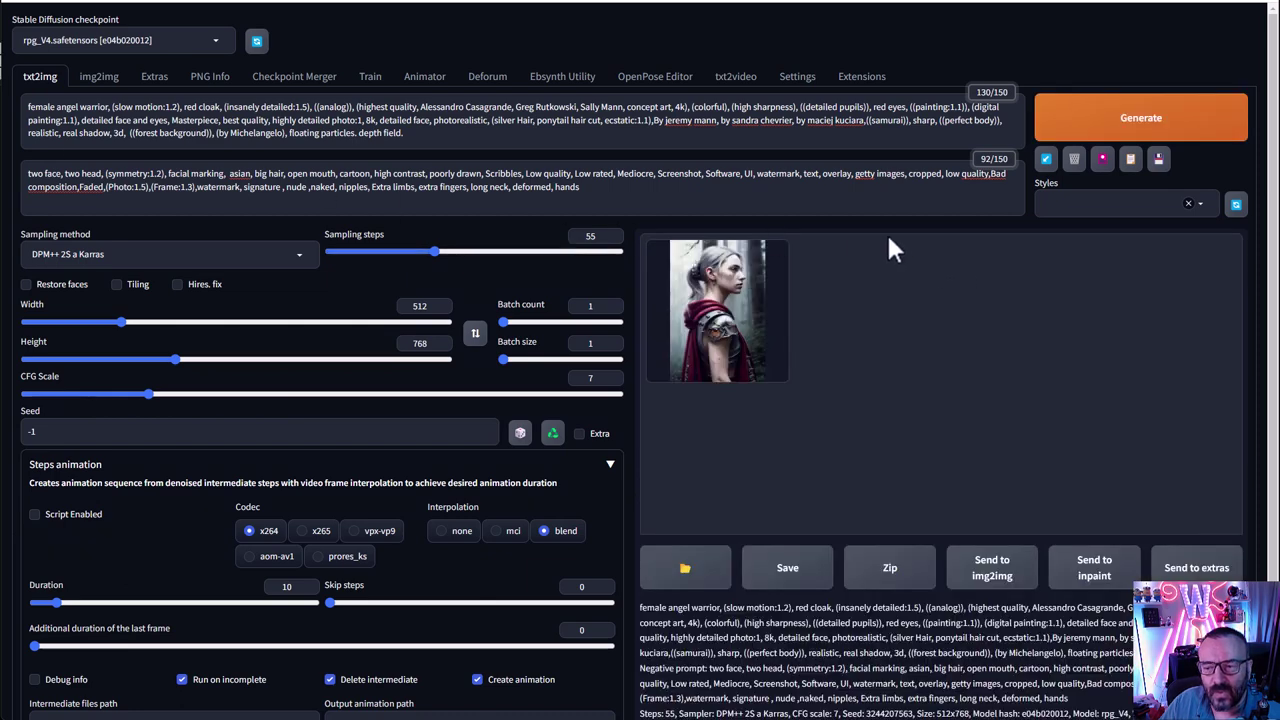
# Open the finished 512×768 silver-haired warrior image in the large preview
pyautogui.click(737, 332)
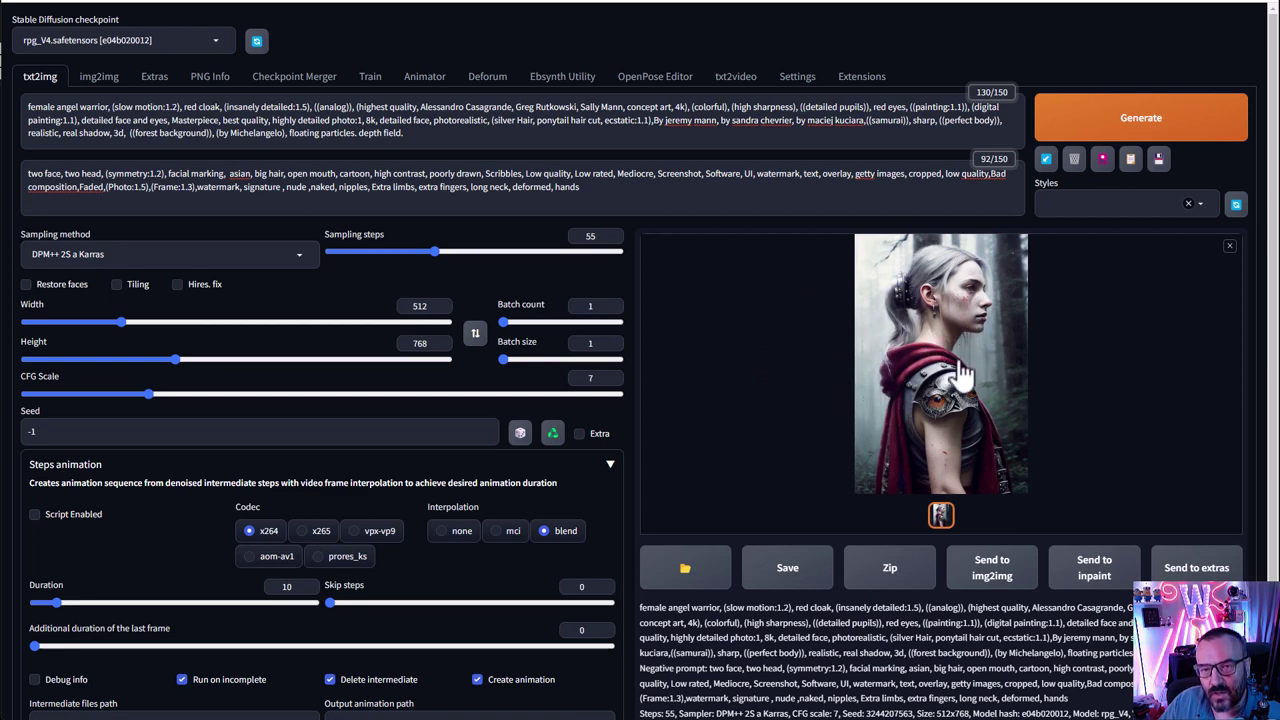
pyautogui.scroll(-1, 165, 368)
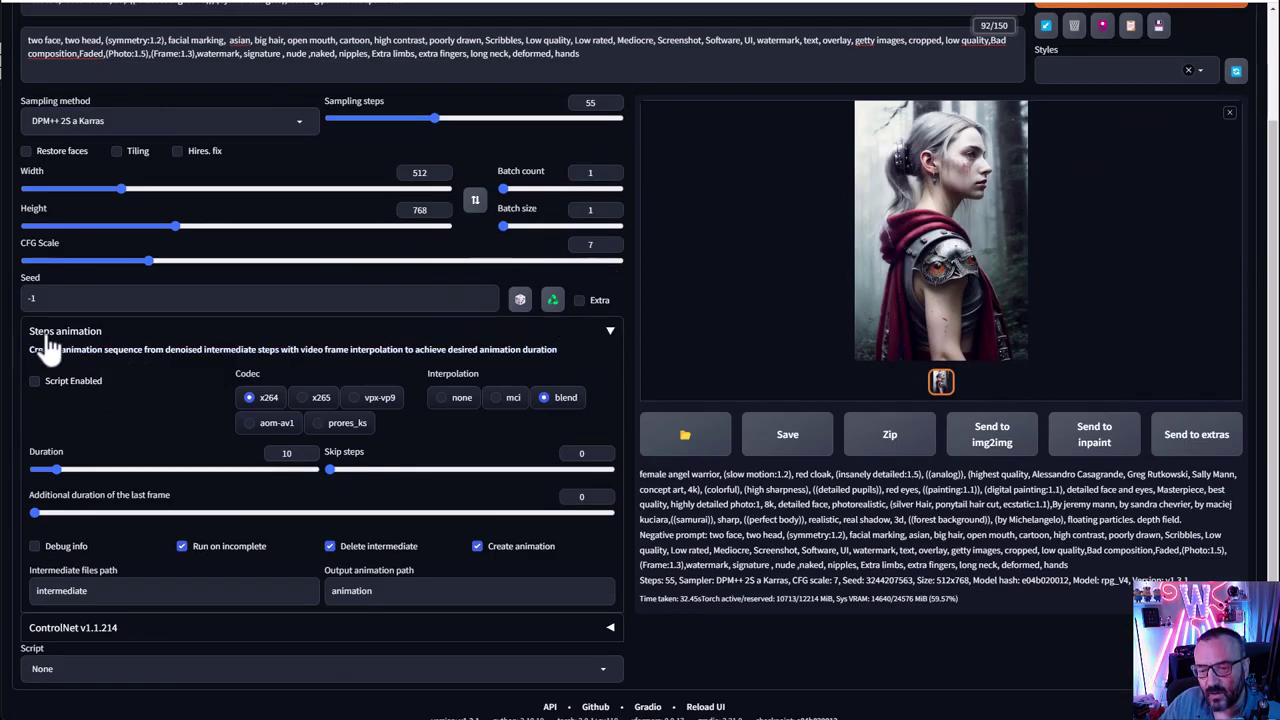
# Enable the Steps animation script with duration 15 and last-frame extra duration 3
pyautogui.click(33, 383)
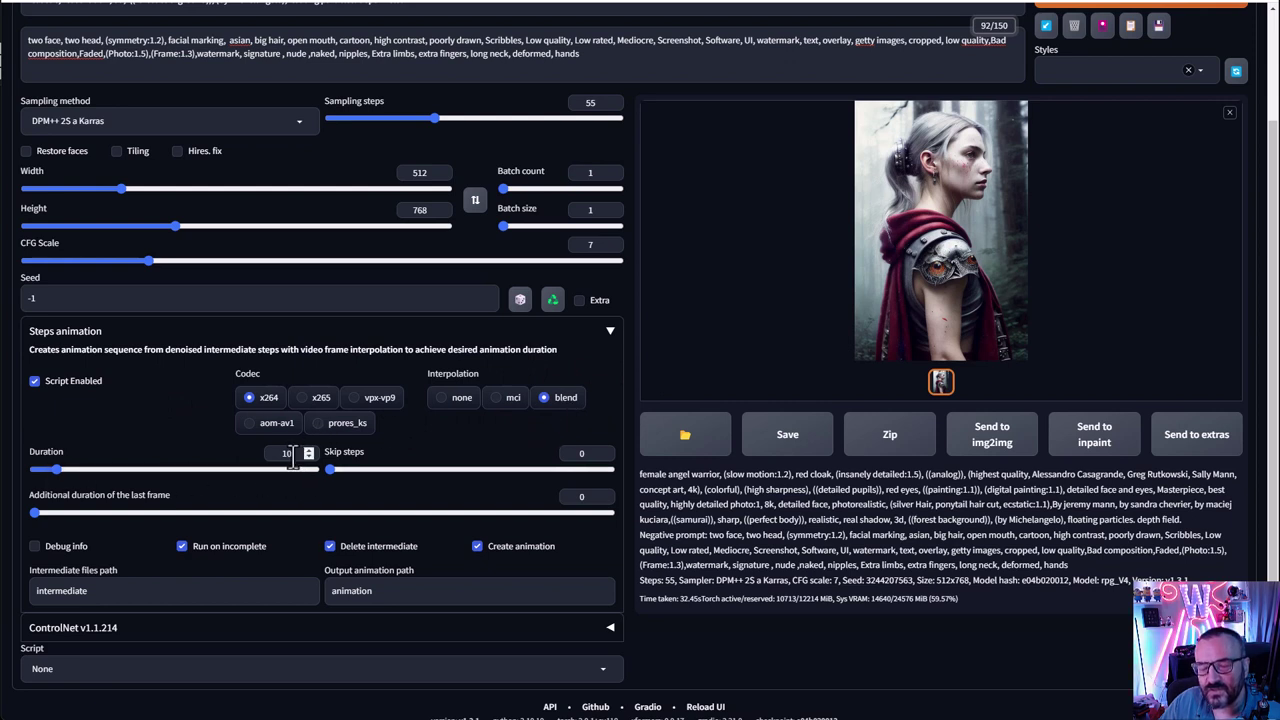
pyautogui.moveTo(290, 455); pyautogui.dragTo(205, 467)
pyautogui.write('15')
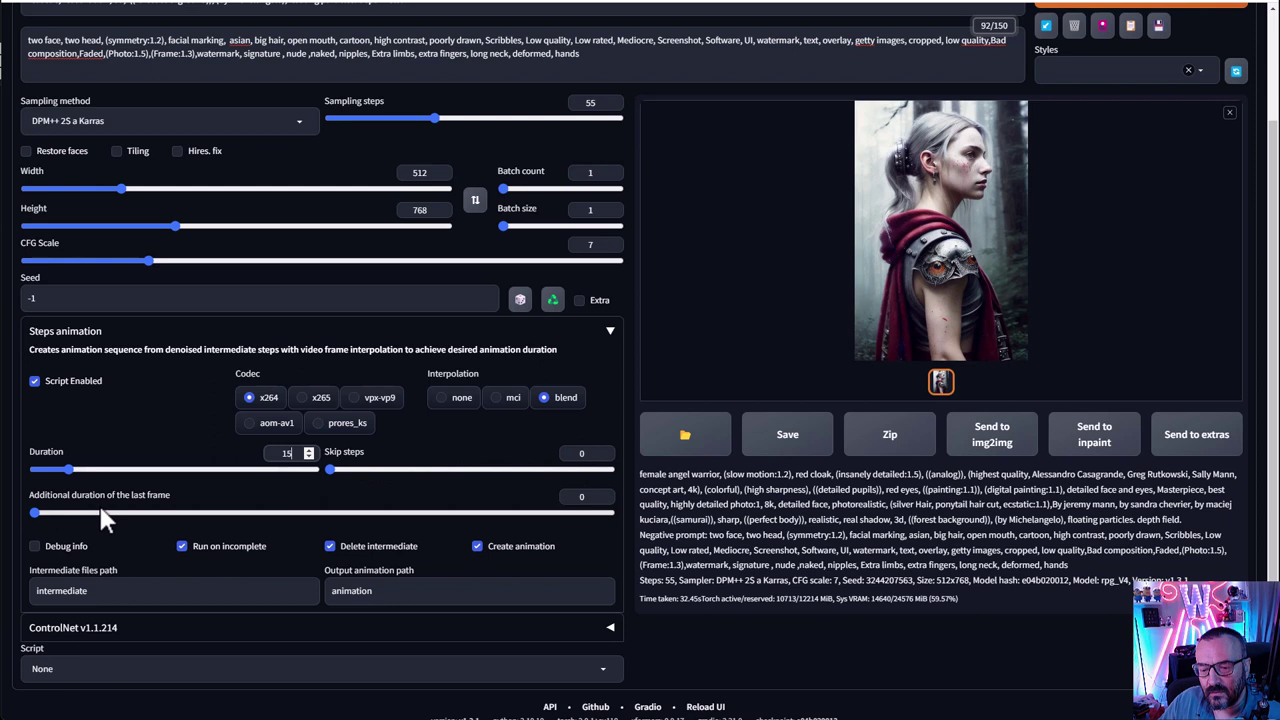
pyautogui.click(294, 453)
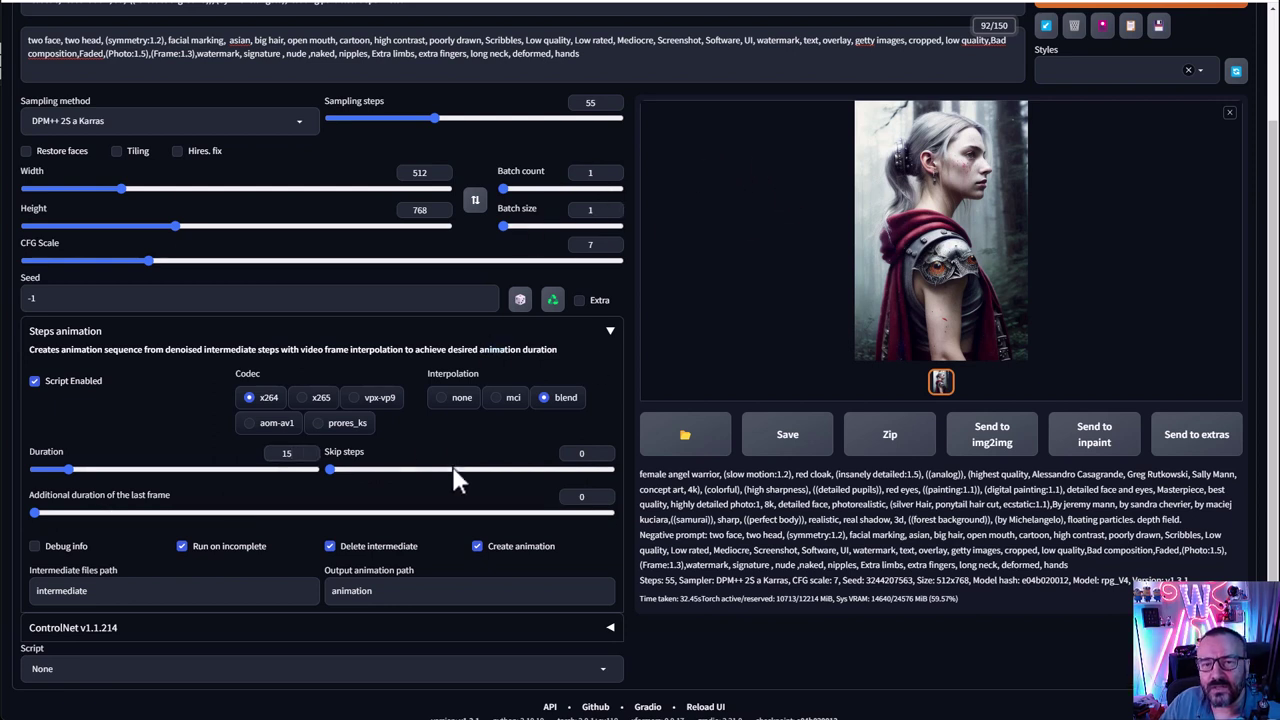
pyautogui.doubleClick(590, 497)
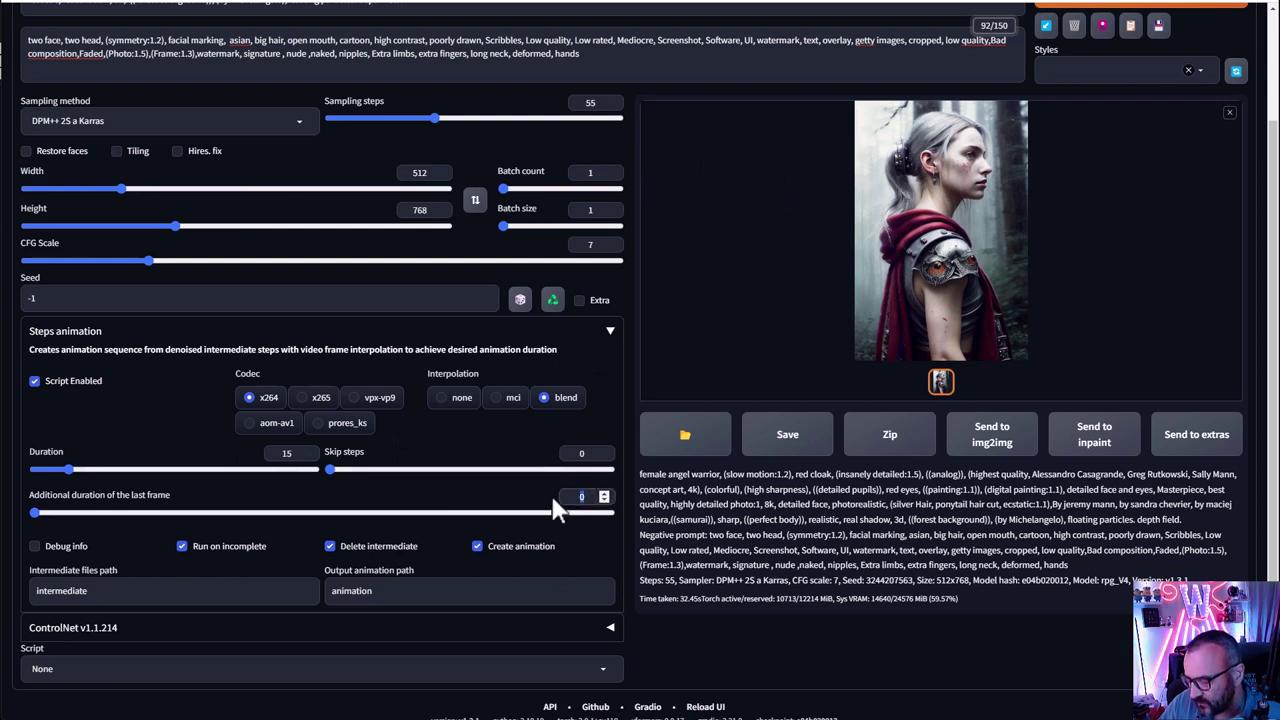
pyautogui.write('3')
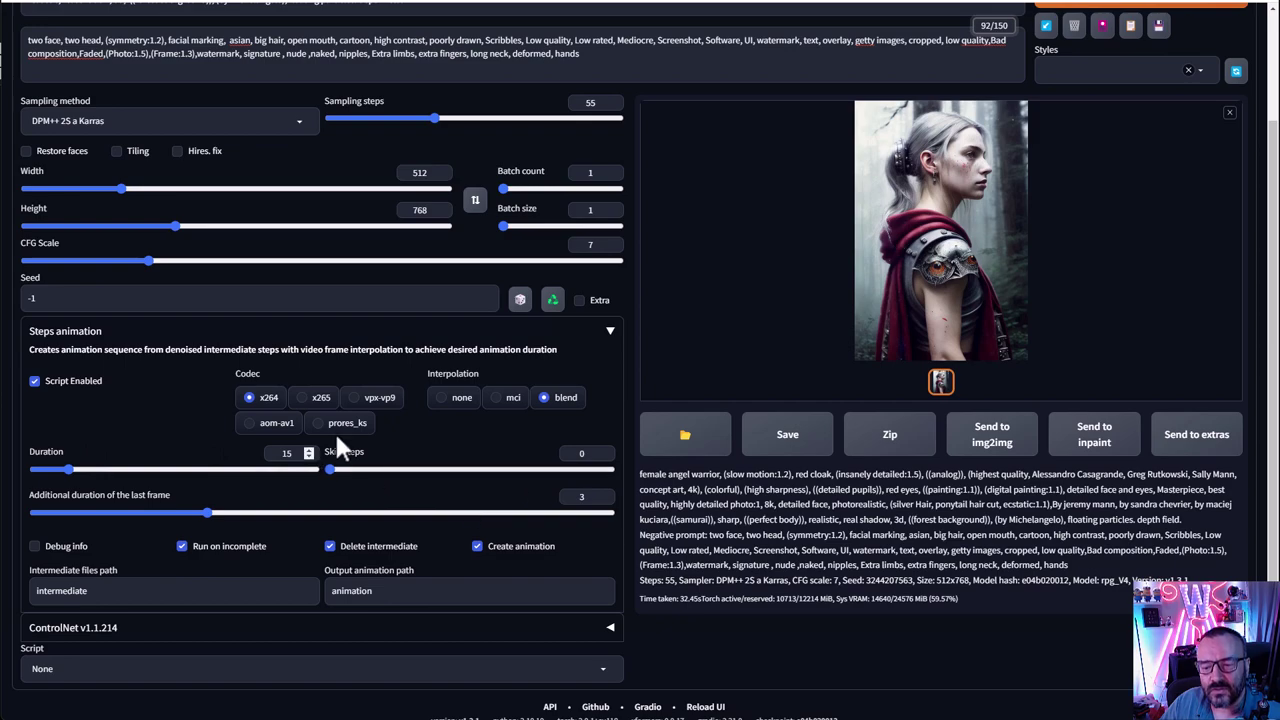
# Start the female angel warrior render and switch to the animation output folder
pyautogui.scroll(2, 1090, 160)
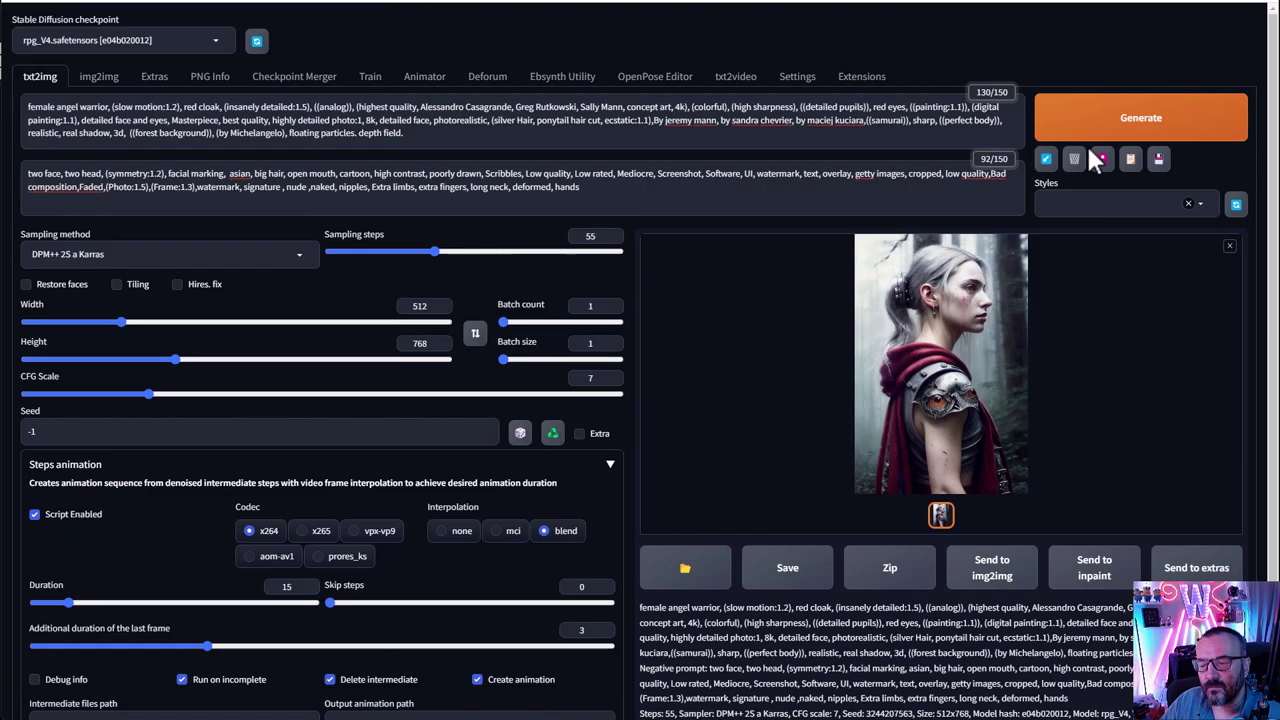
pyautogui.scroll(-2, 418, 420)
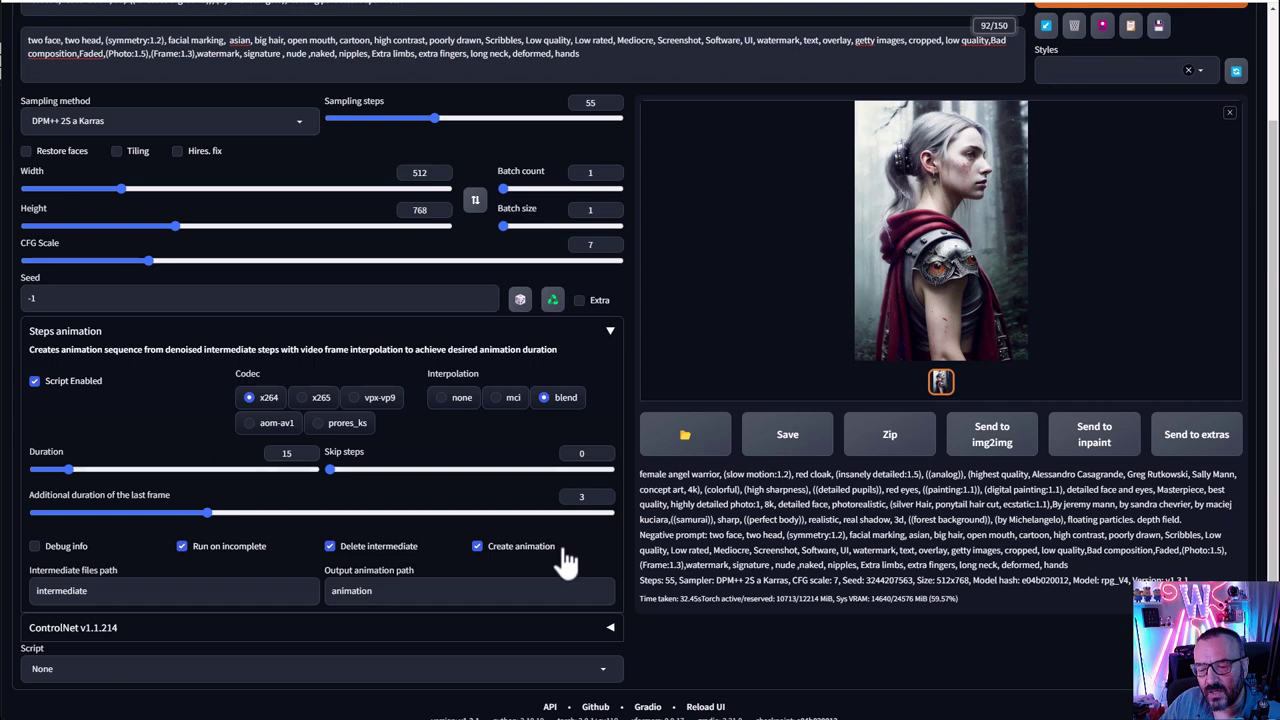
pyautogui.scroll(2, 735, 213)
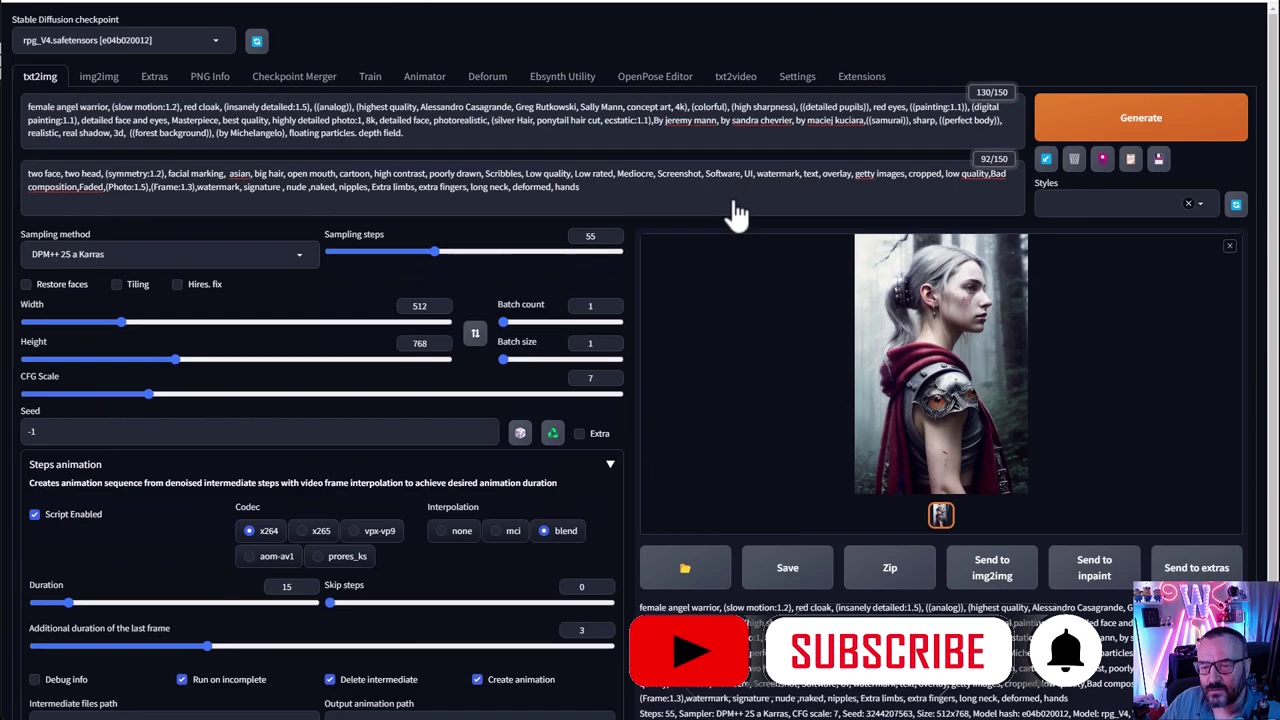
pyautogui.click(1180, 128)
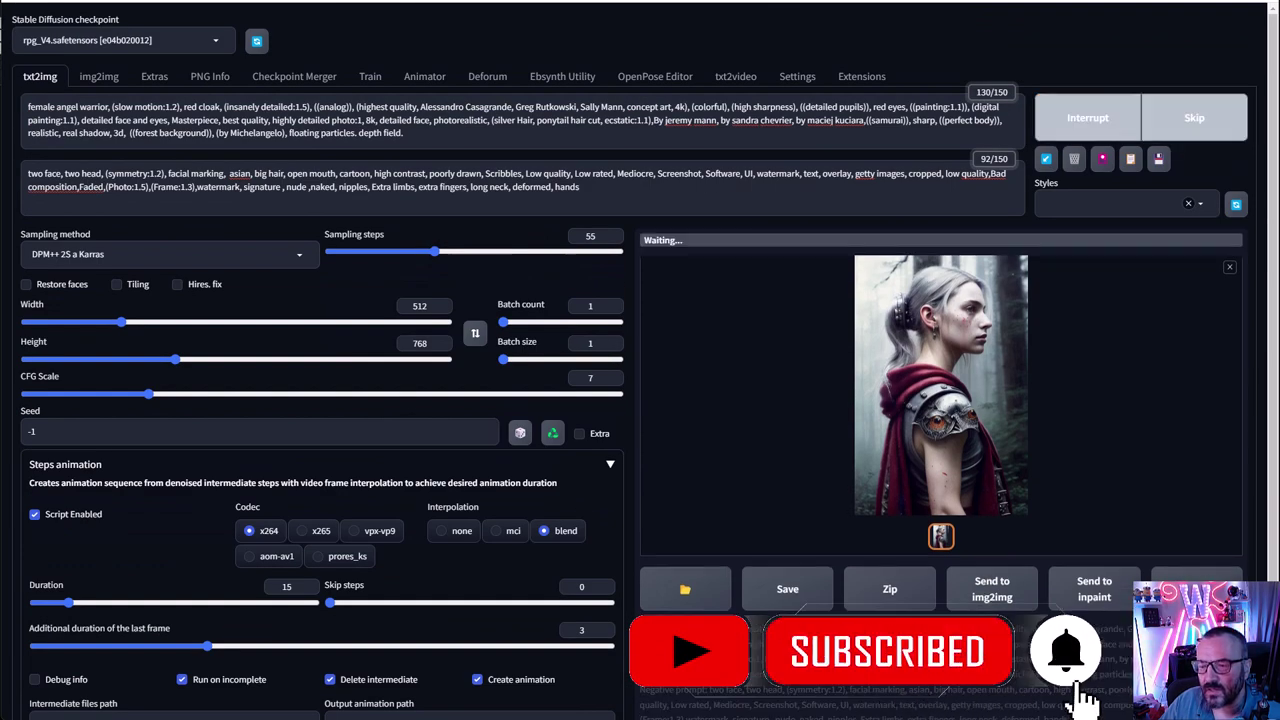
pyautogui.hotkey('alt', 'Tab')
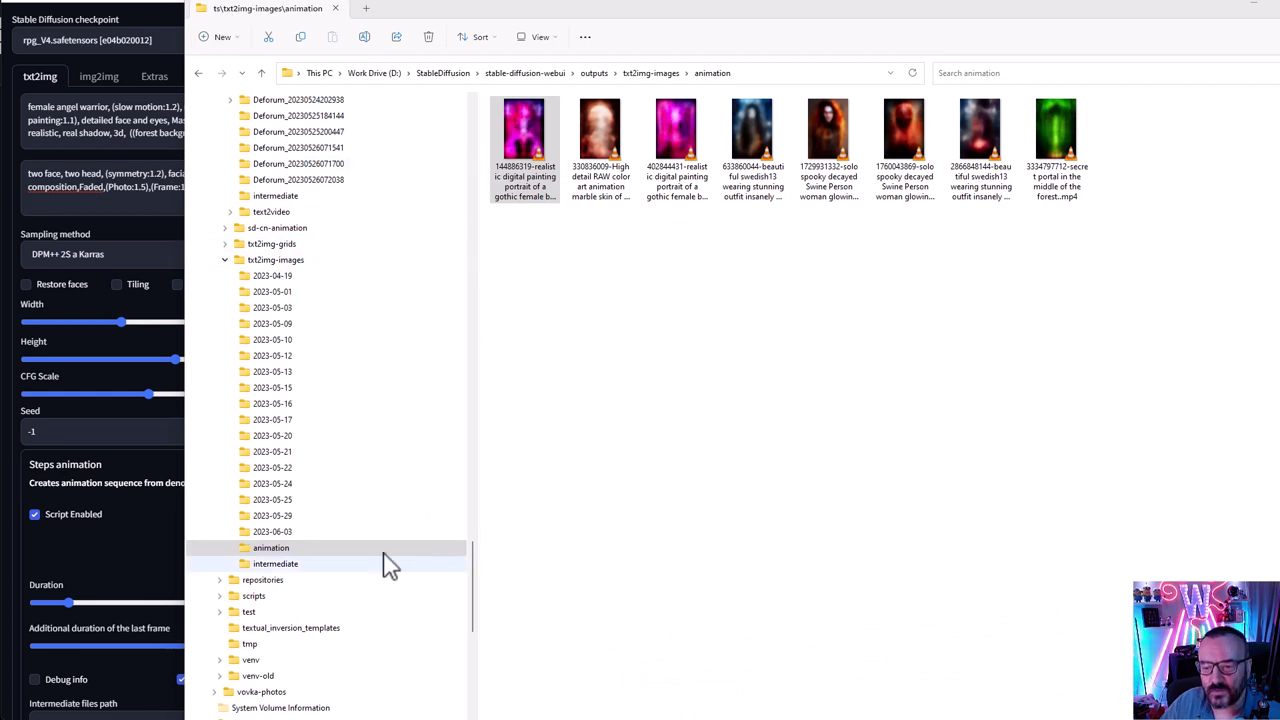
pyautogui.click(273, 566)
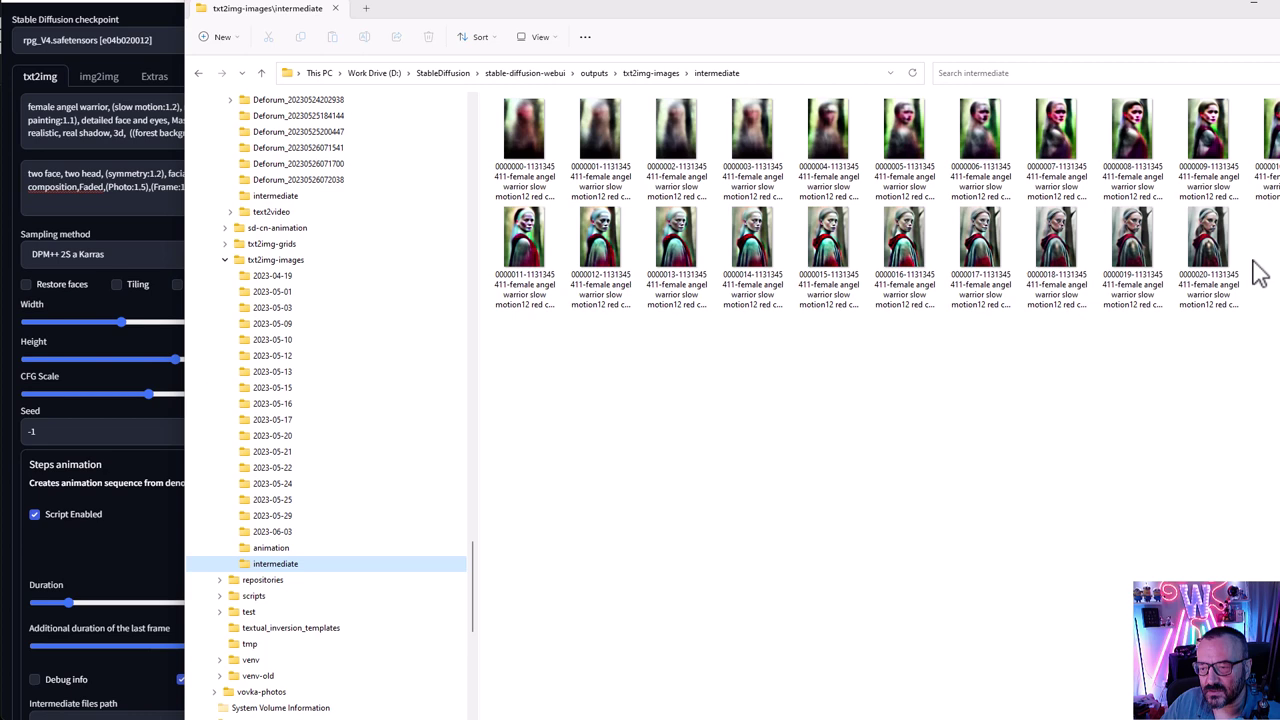
pyautogui.click(272, 549)
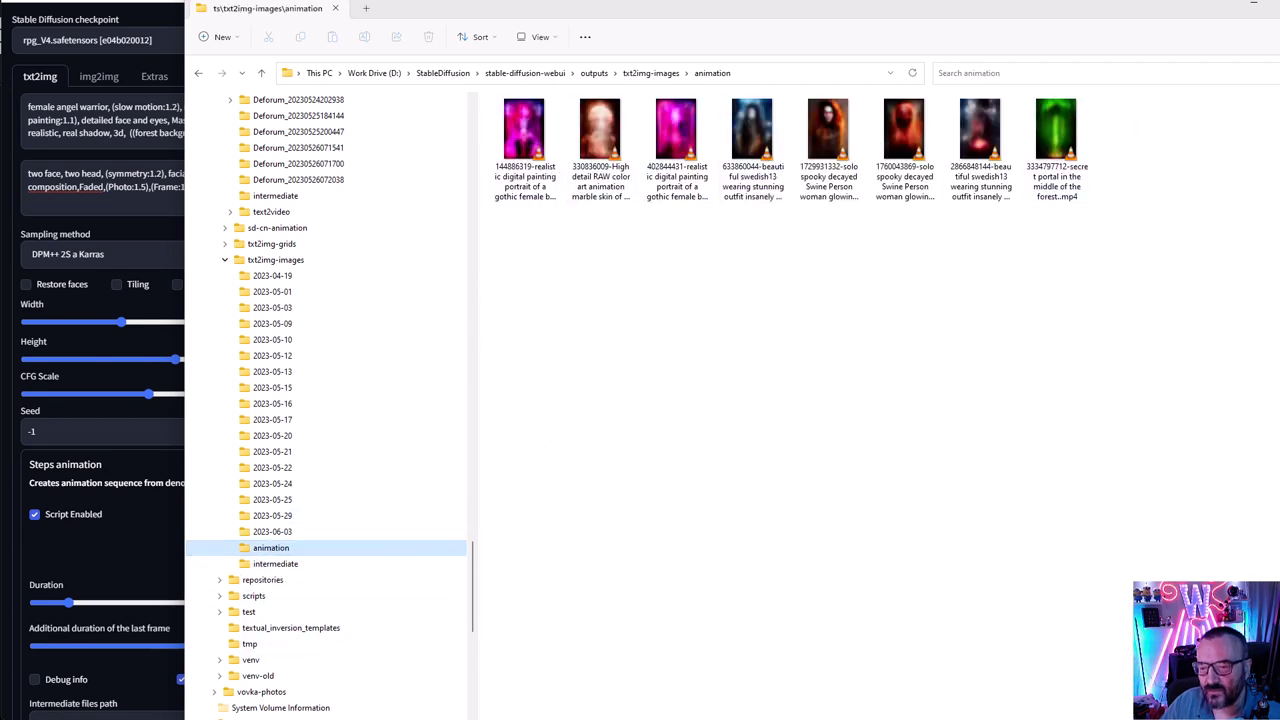
# Highlight the console line confirming the movie sequence saved with 55 images and snip it
pyautogui.hotkey('alt', 'Tab')
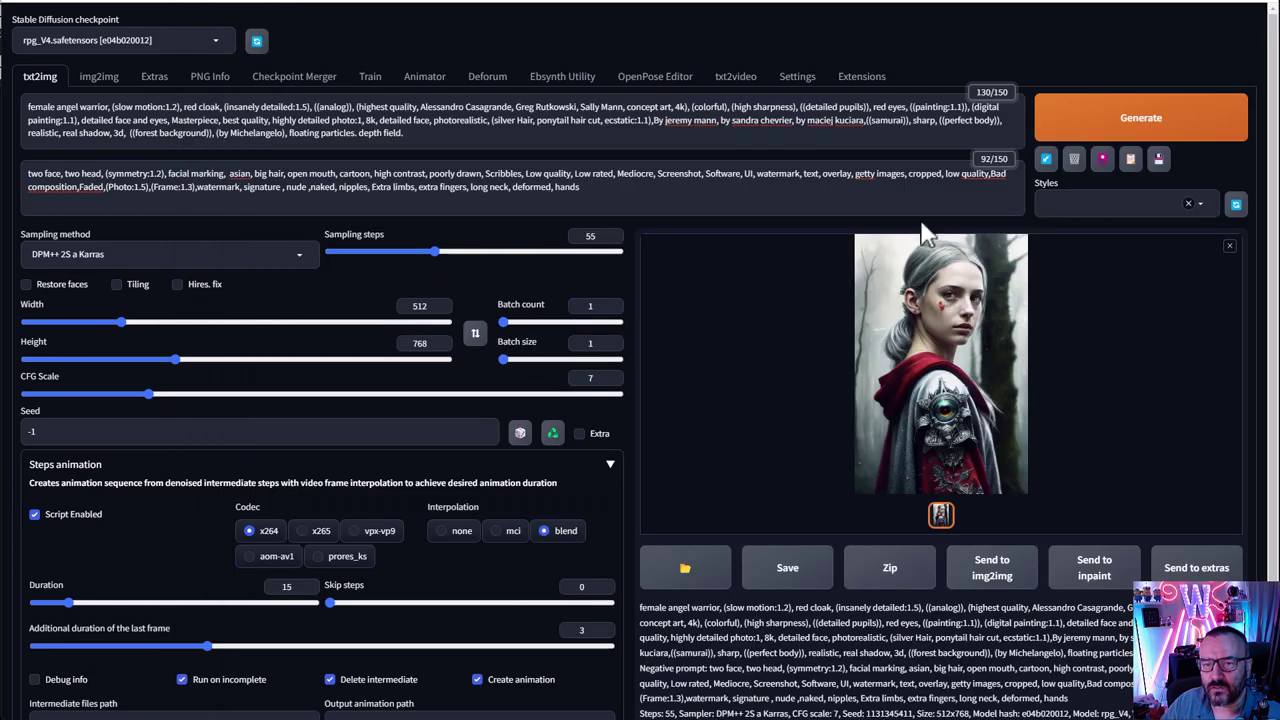
pyautogui.hotkey('alt', 'Tab')
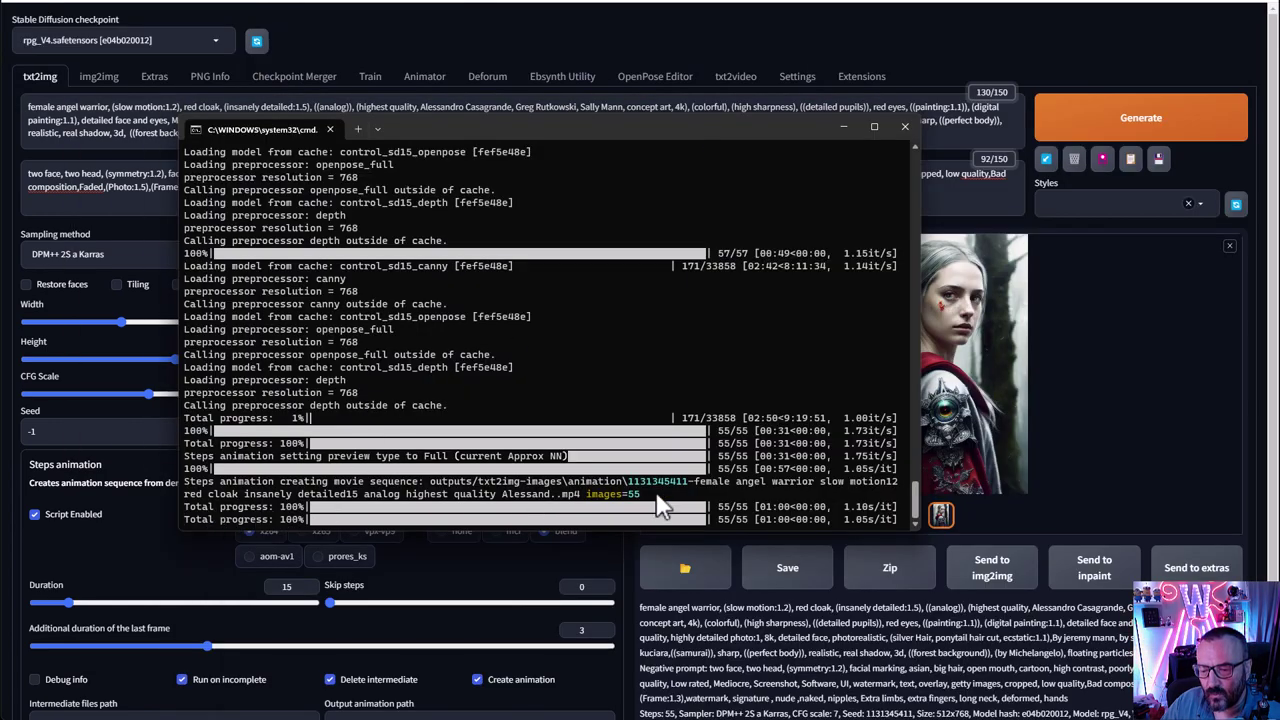
pyautogui.moveTo(658, 494); pyautogui.dragTo(612, 510)
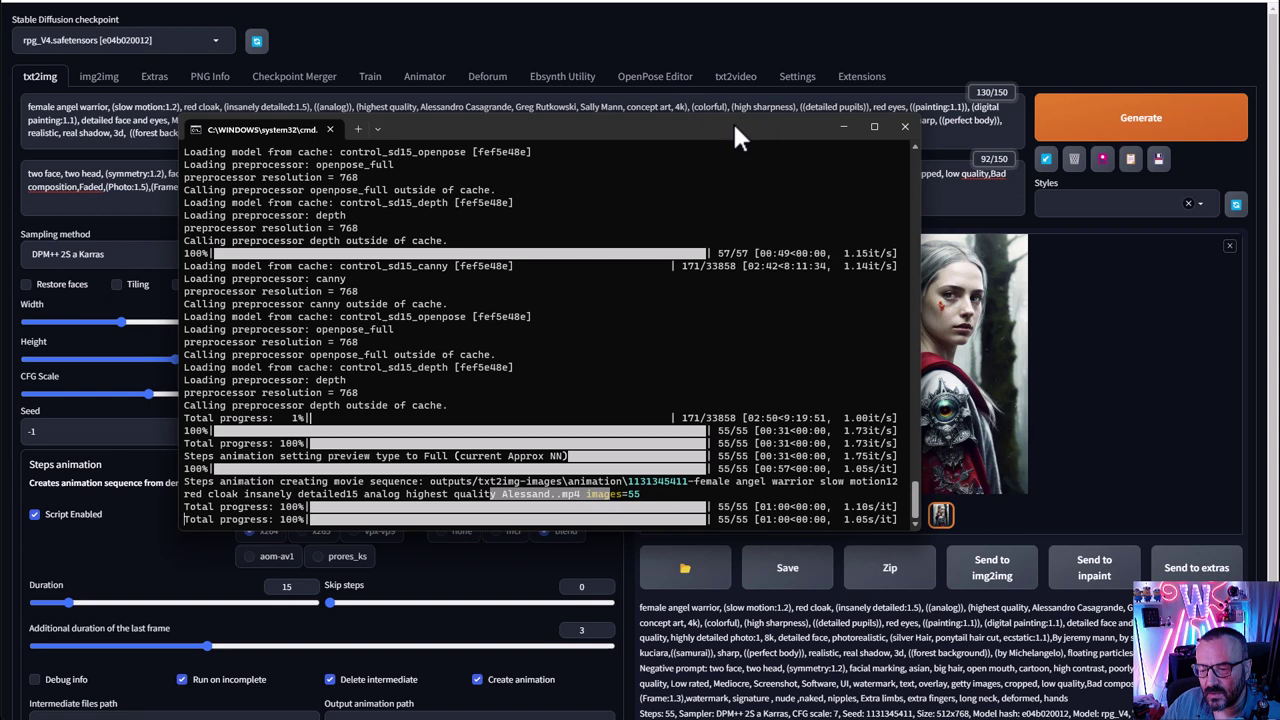
pyautogui.press('Print')
pyautogui.click(360, 155)
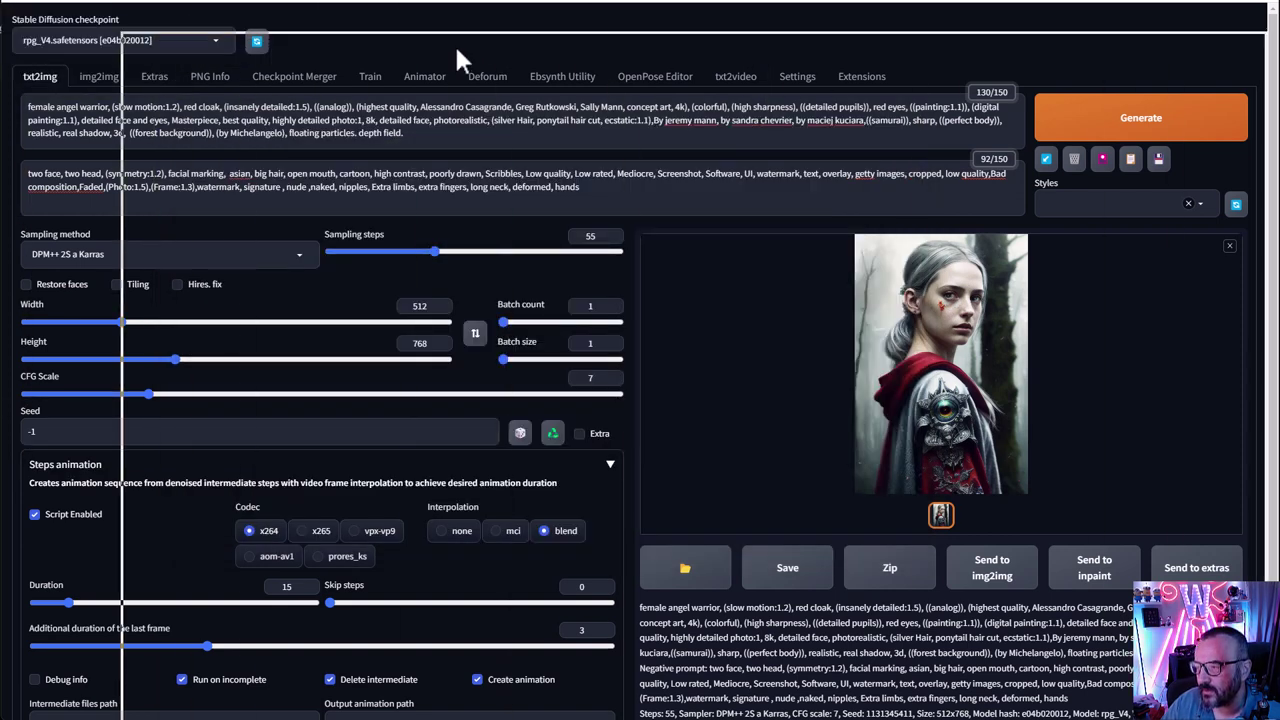
# Check the empty intermediate folder, then open the new female angel warrior MP4 in VLC
pyautogui.hotkey('alt', 'Tab')
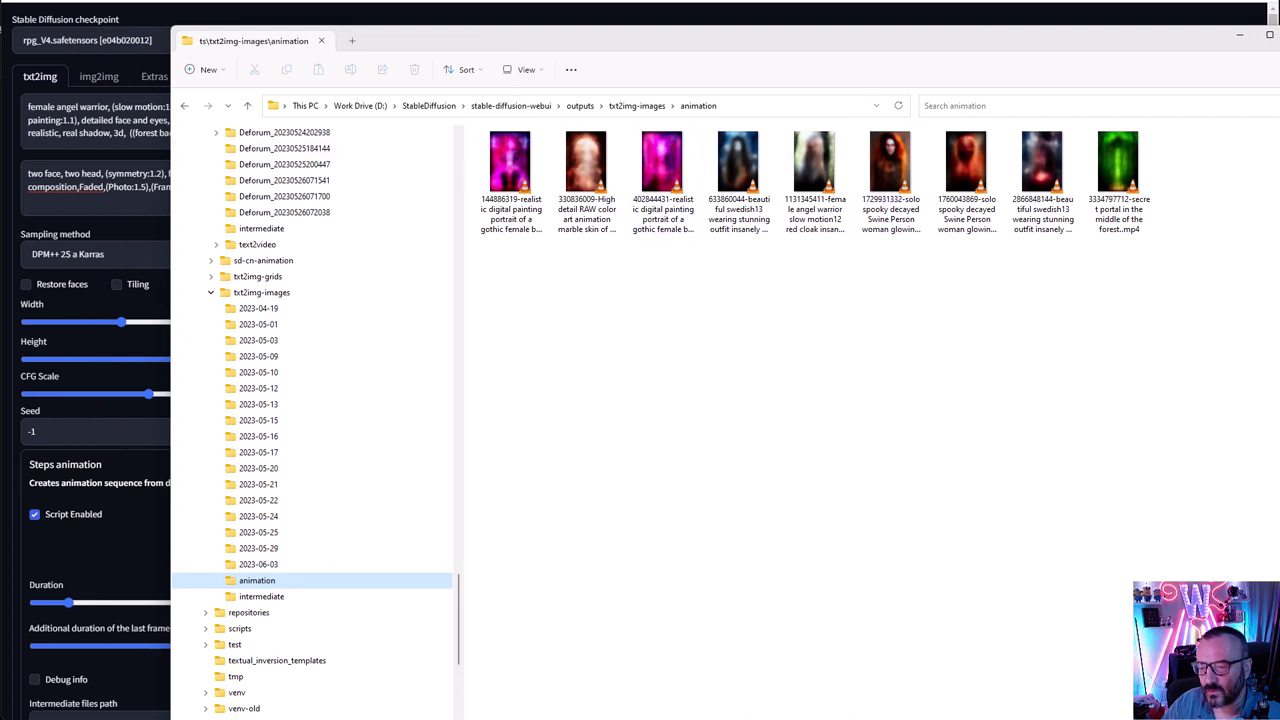
pyautogui.click(262, 597)
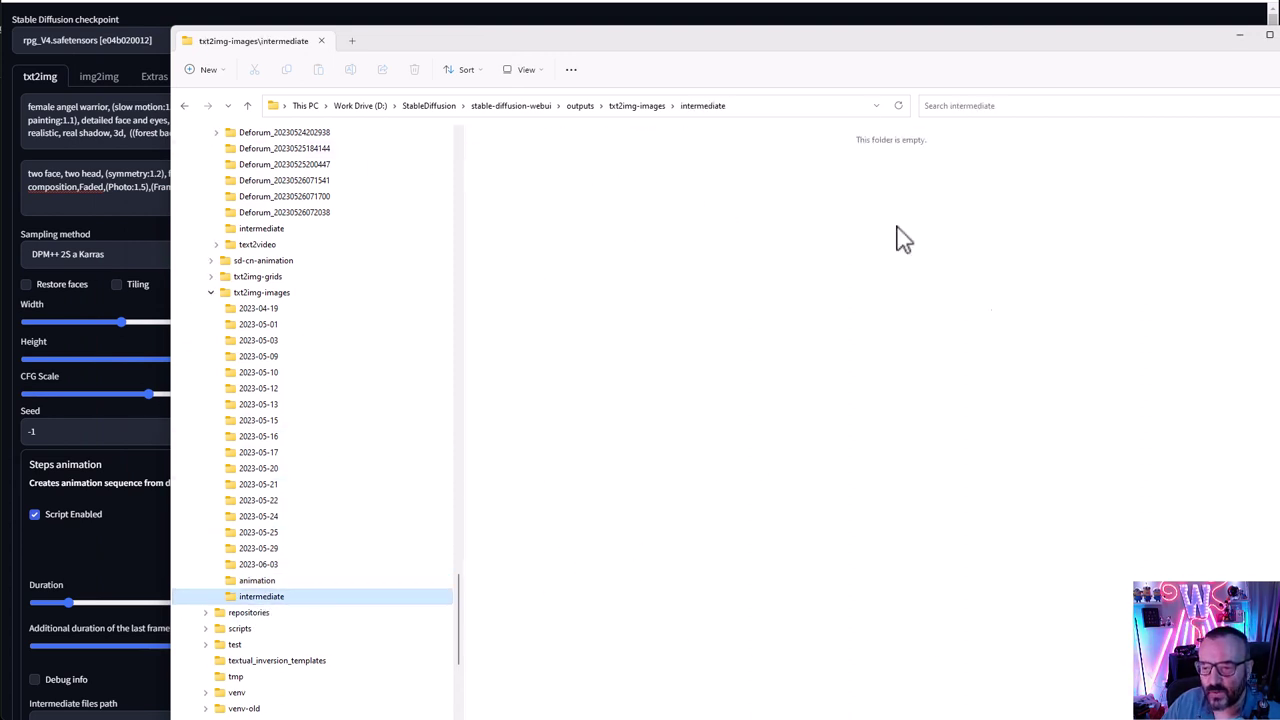
pyautogui.click(257, 581)
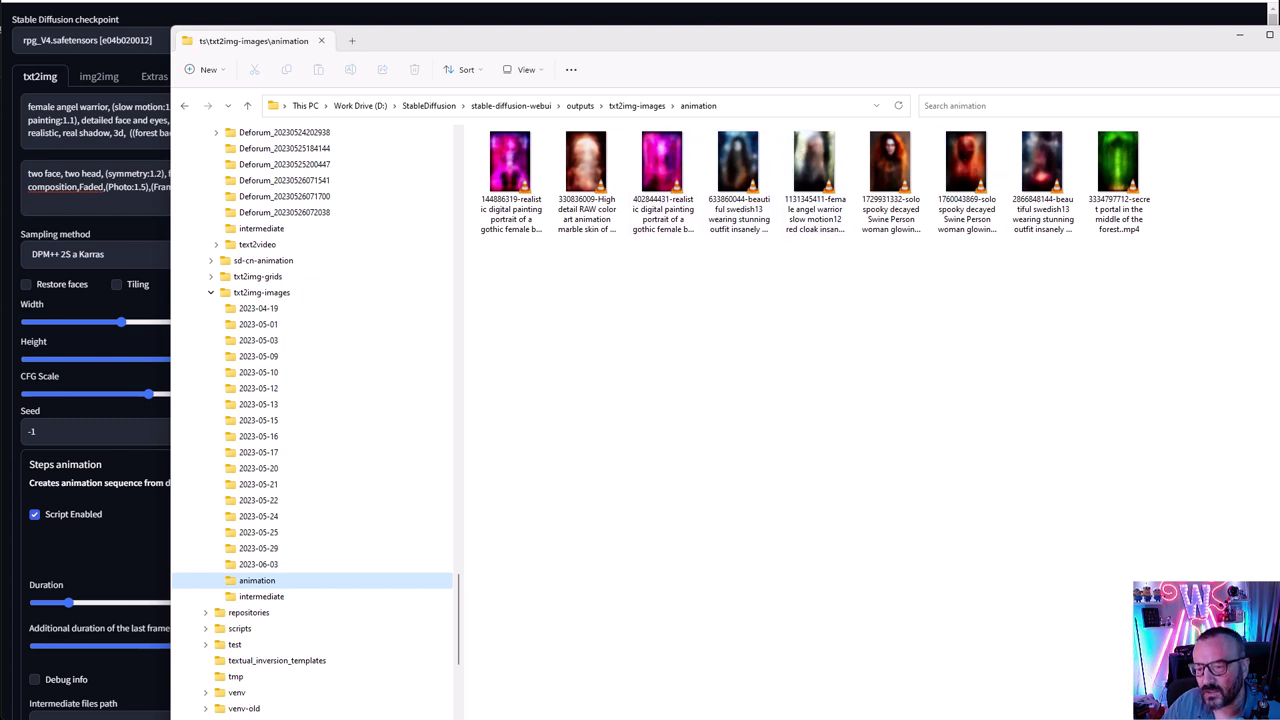
pyautogui.doubleClick(814, 165)
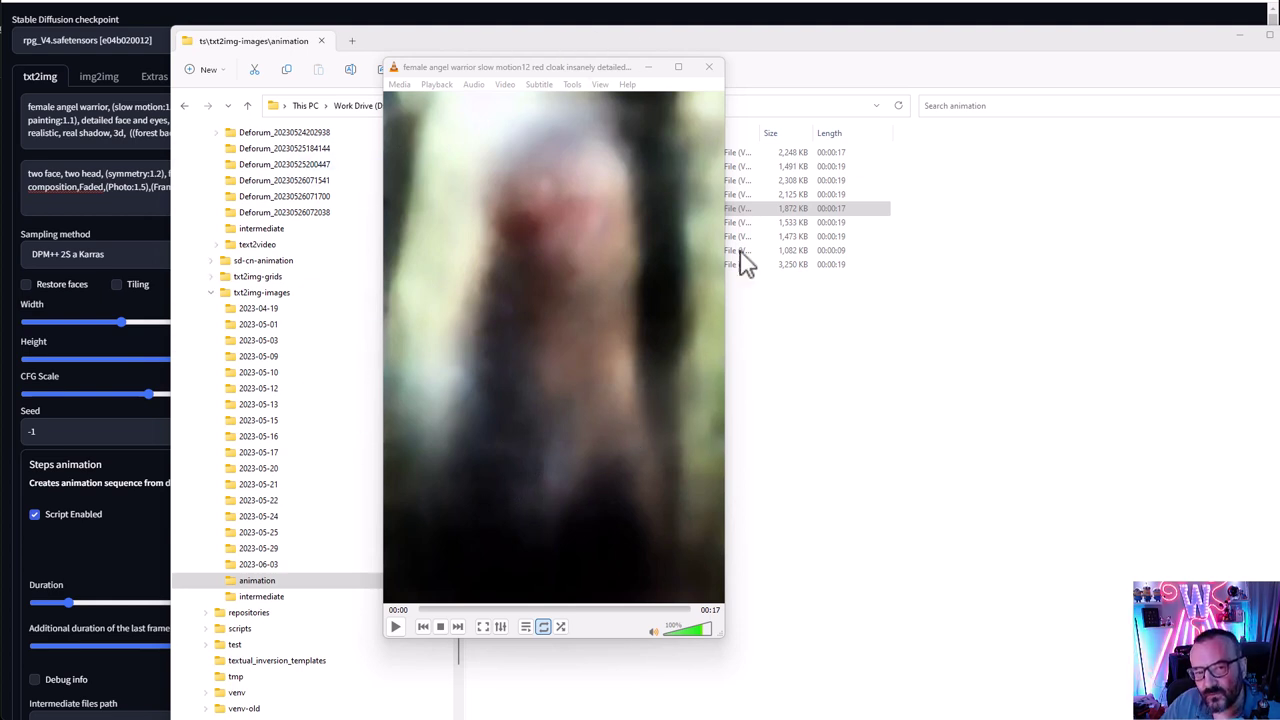
# Play the warrior denoising animation in VLC and pause it at about 00:12
pyautogui.click(396, 627)
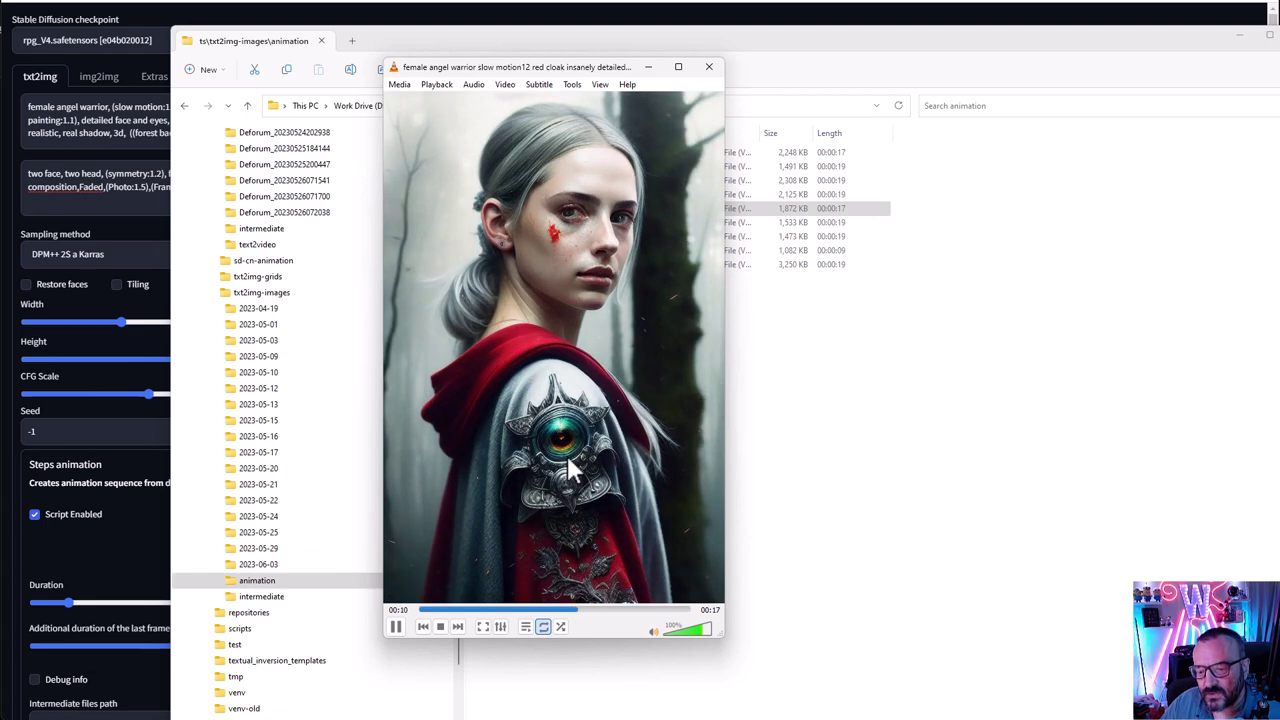
pyautogui.click(397, 640)
# Drop the seated grey-haired woman photo into the img2img tab as the source image
pyautogui.click(45, 95)
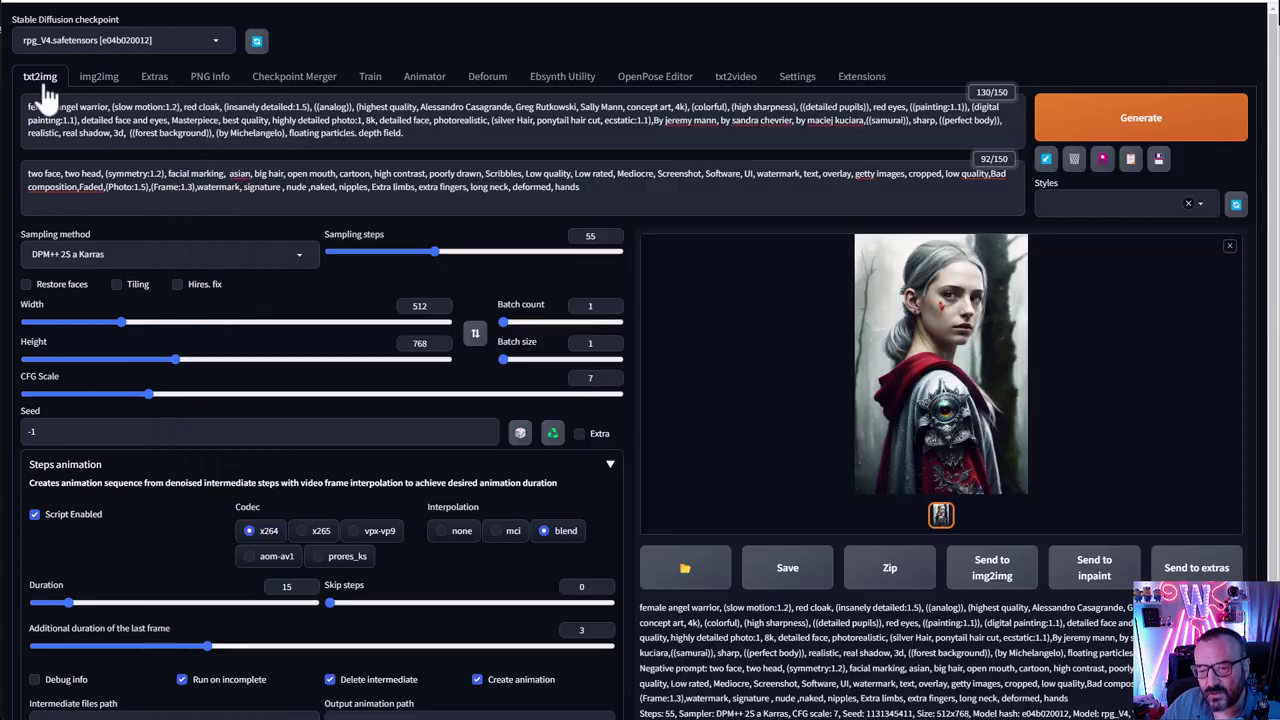
pyautogui.click(97, 80)
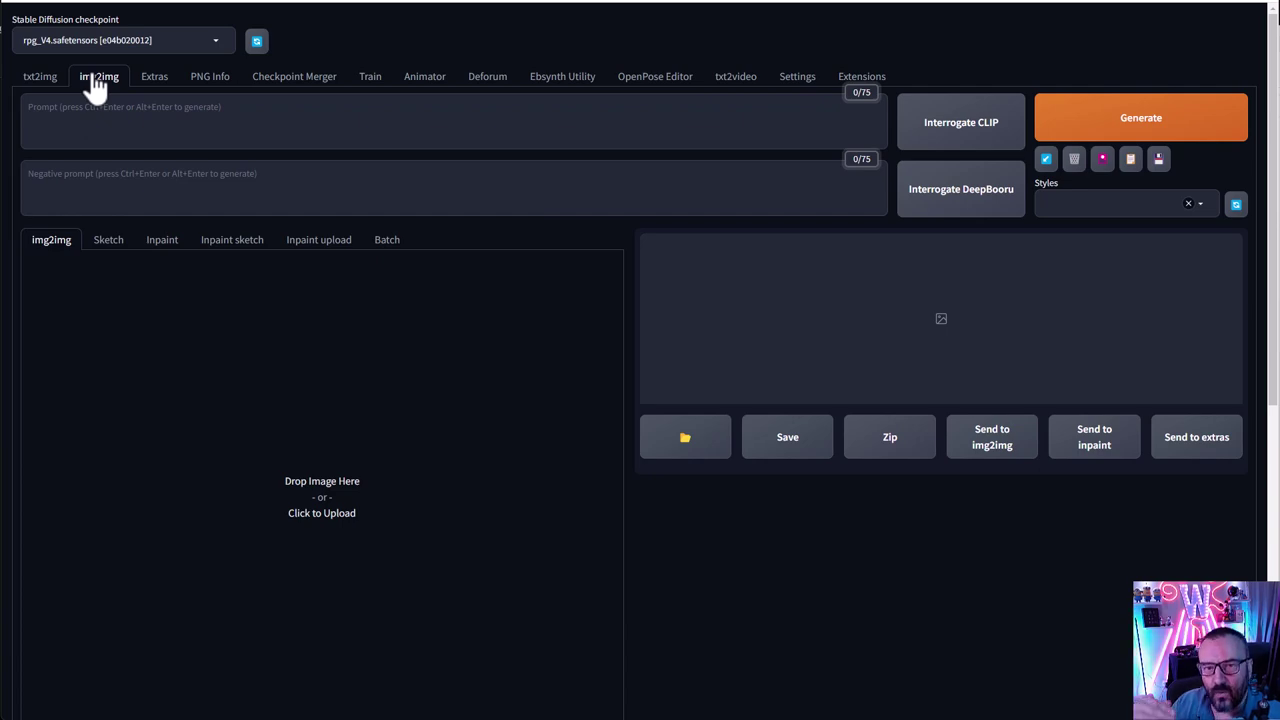
pyautogui.scroll(-10, 292, 150)
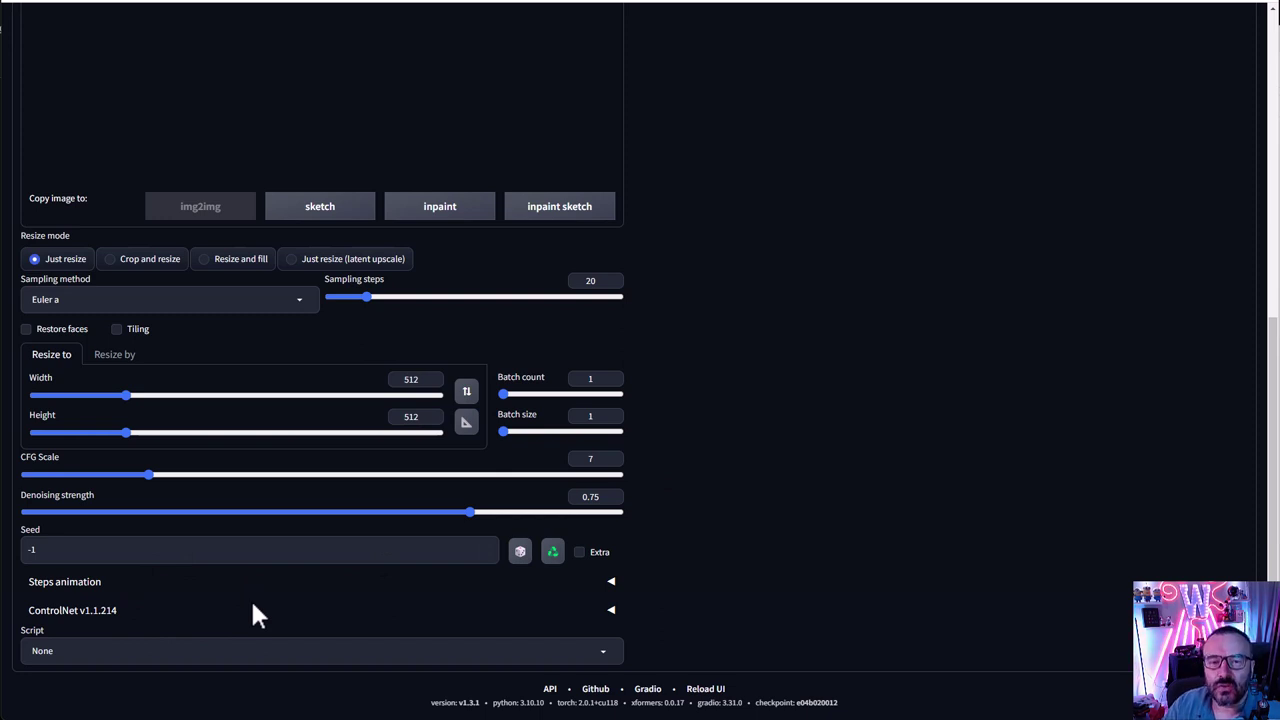
pyautogui.scroll(4, 551, 400)
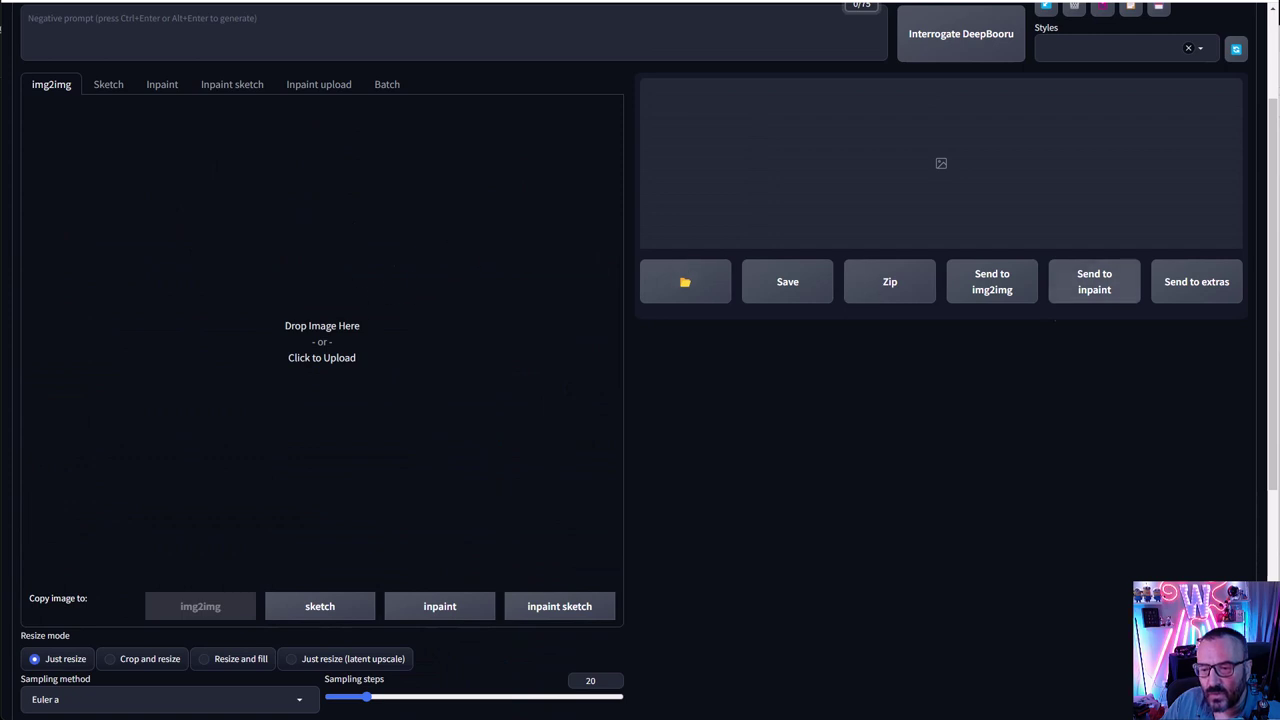
pyautogui.moveTo(1279, 400); pyautogui.dragTo(480, 234)
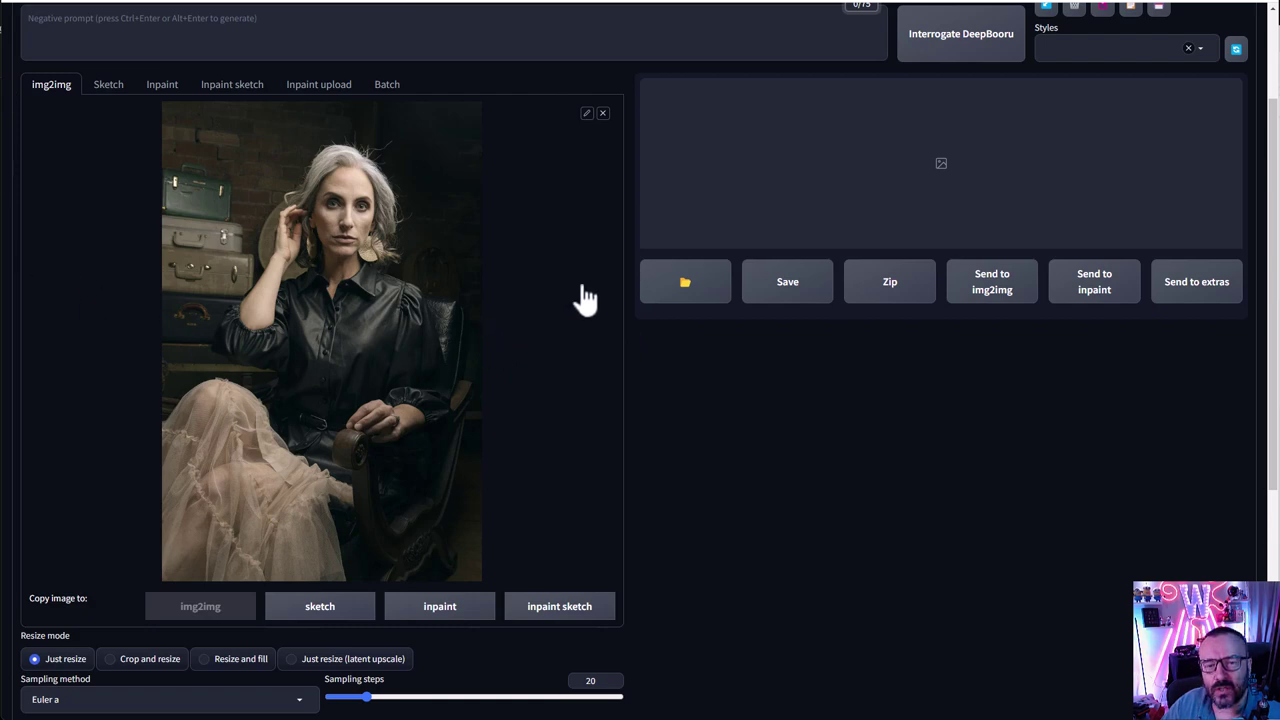
# Set img2img to 55 sampling steps with DPM++ 2S a Karras at height 768
pyautogui.scroll(-5, 585, 298)
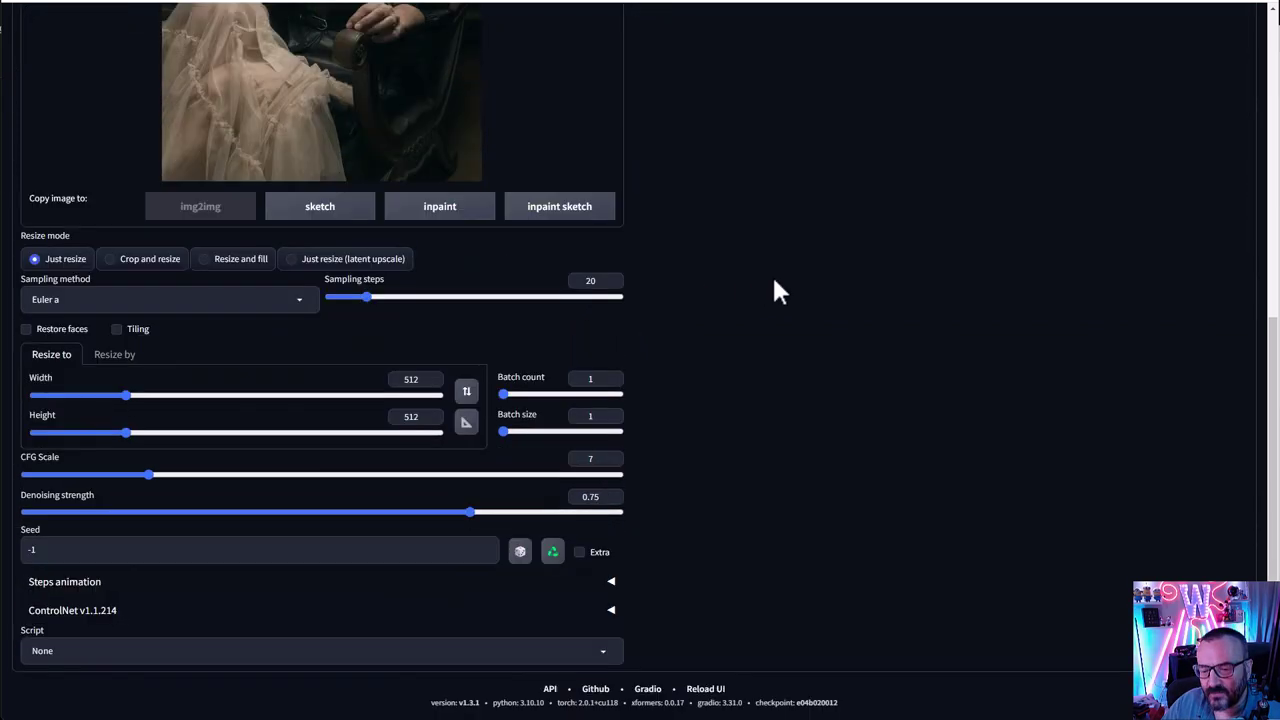
pyautogui.doubleClick(590, 280)
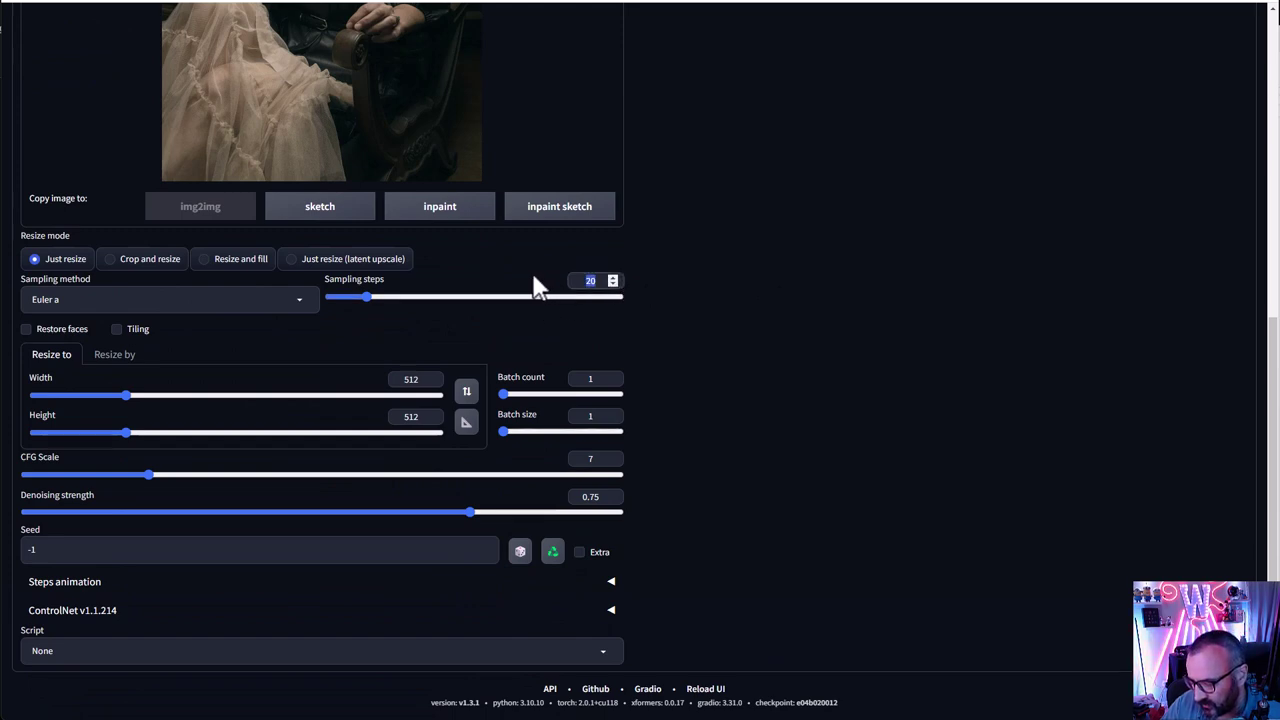
pyautogui.write('55')
pyautogui.click(253, 303)
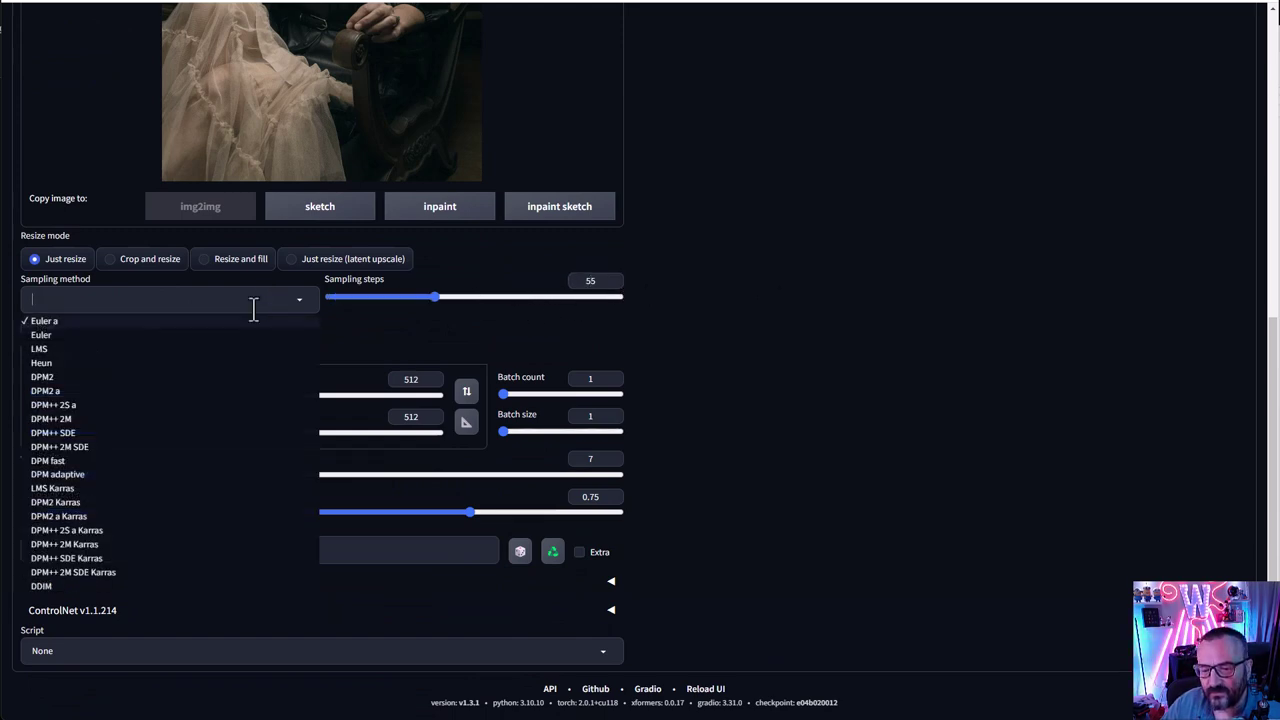
pyautogui.click(143, 531)
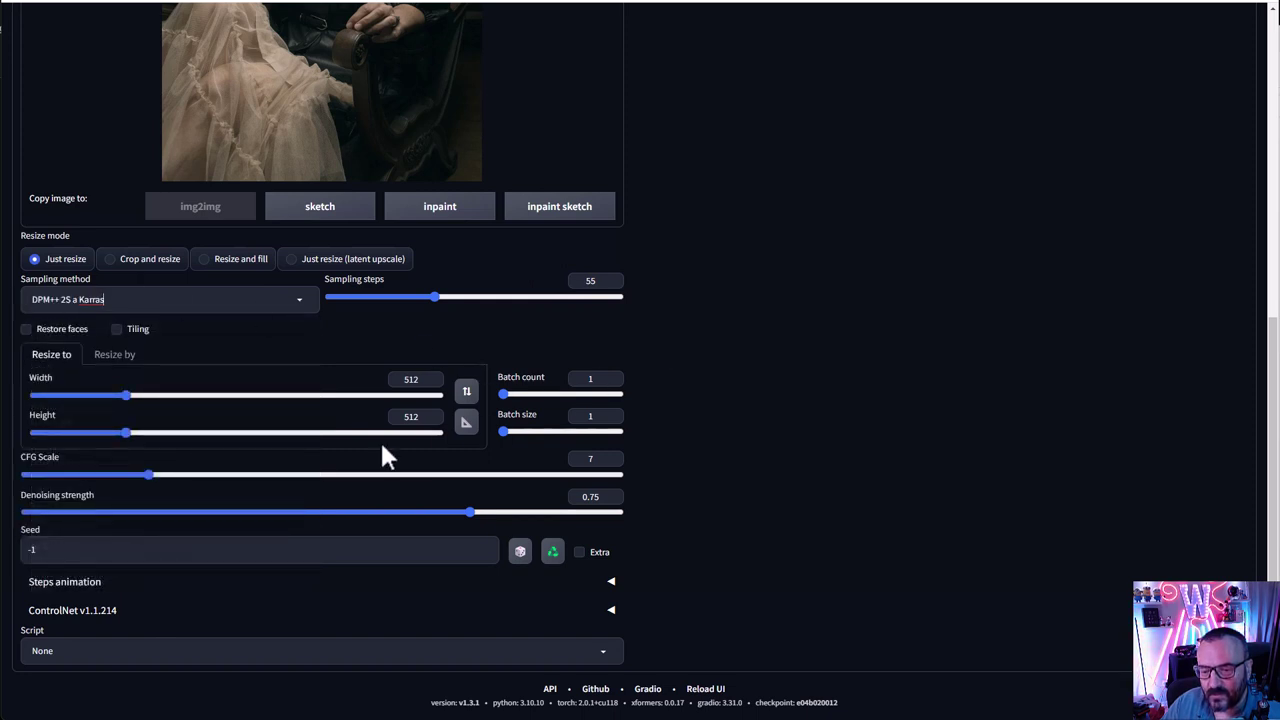
pyautogui.moveTo(418, 415); pyautogui.dragTo(352, 420)
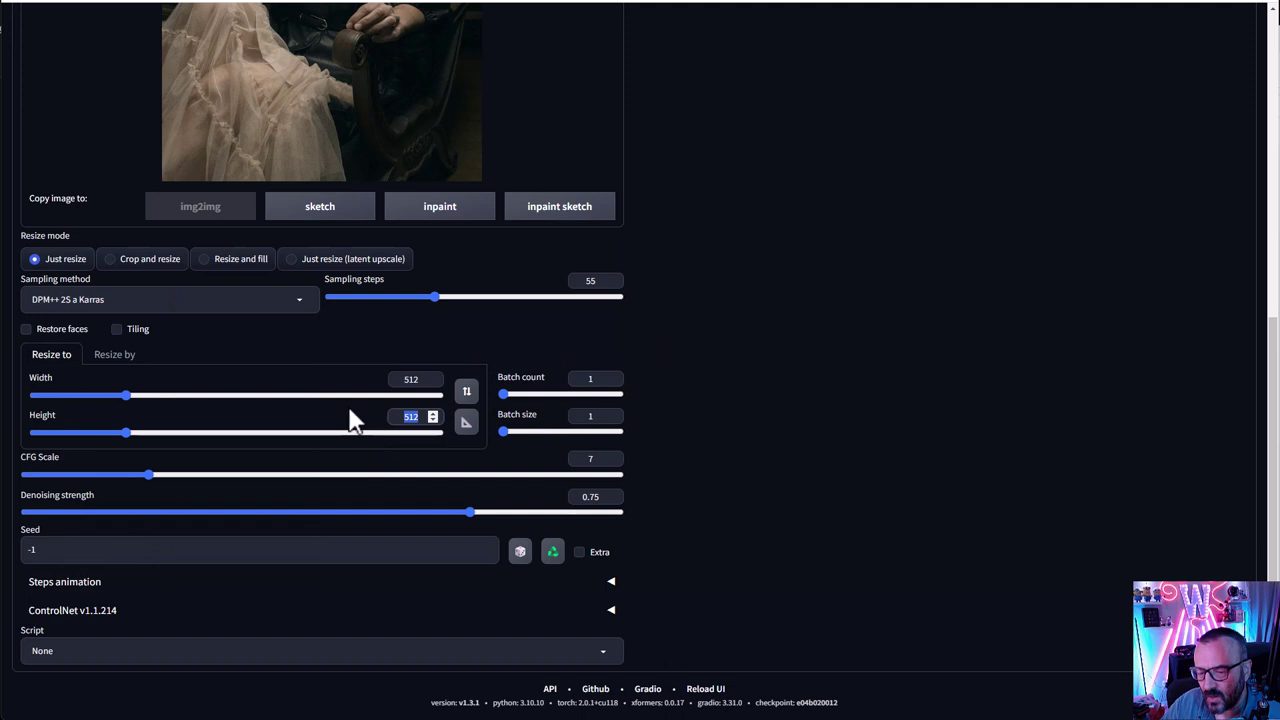
pyautogui.write('768')
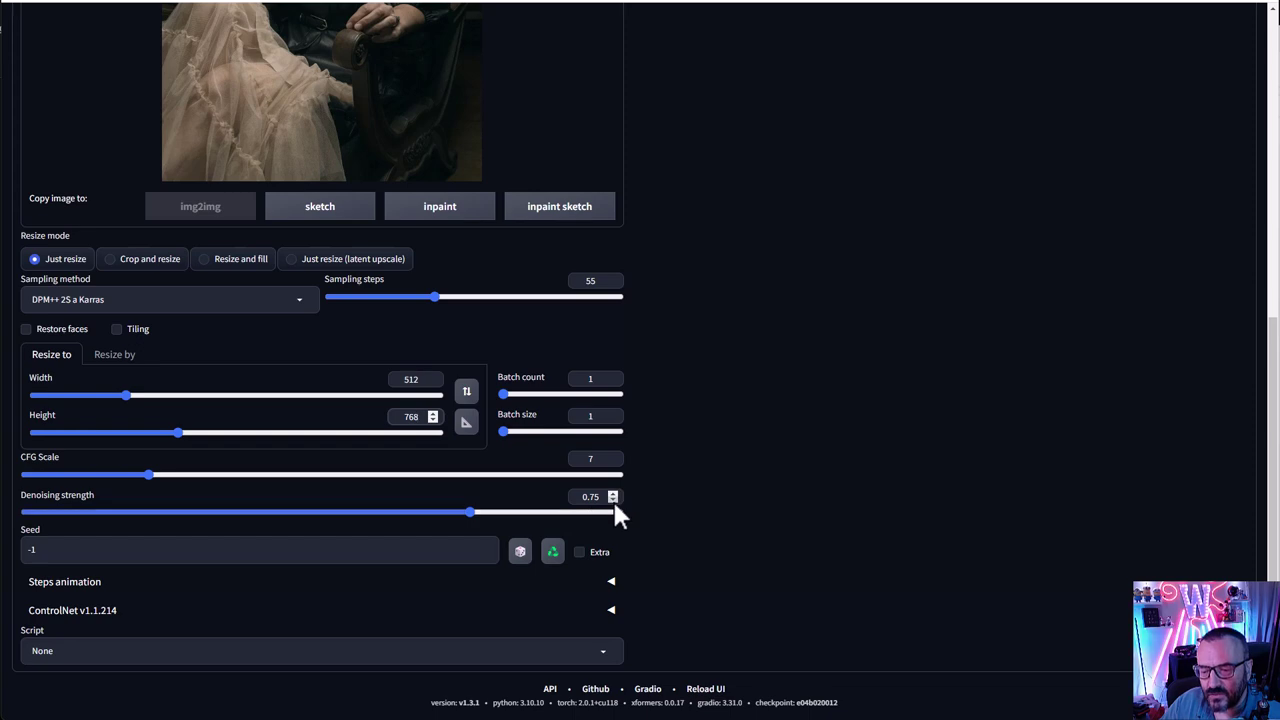
# Enable the Steps animation script with duration 15 and 3 extra last-frame seconds
pyautogui.click(618, 580)
pyautogui.scroll(-3, 691, 443)
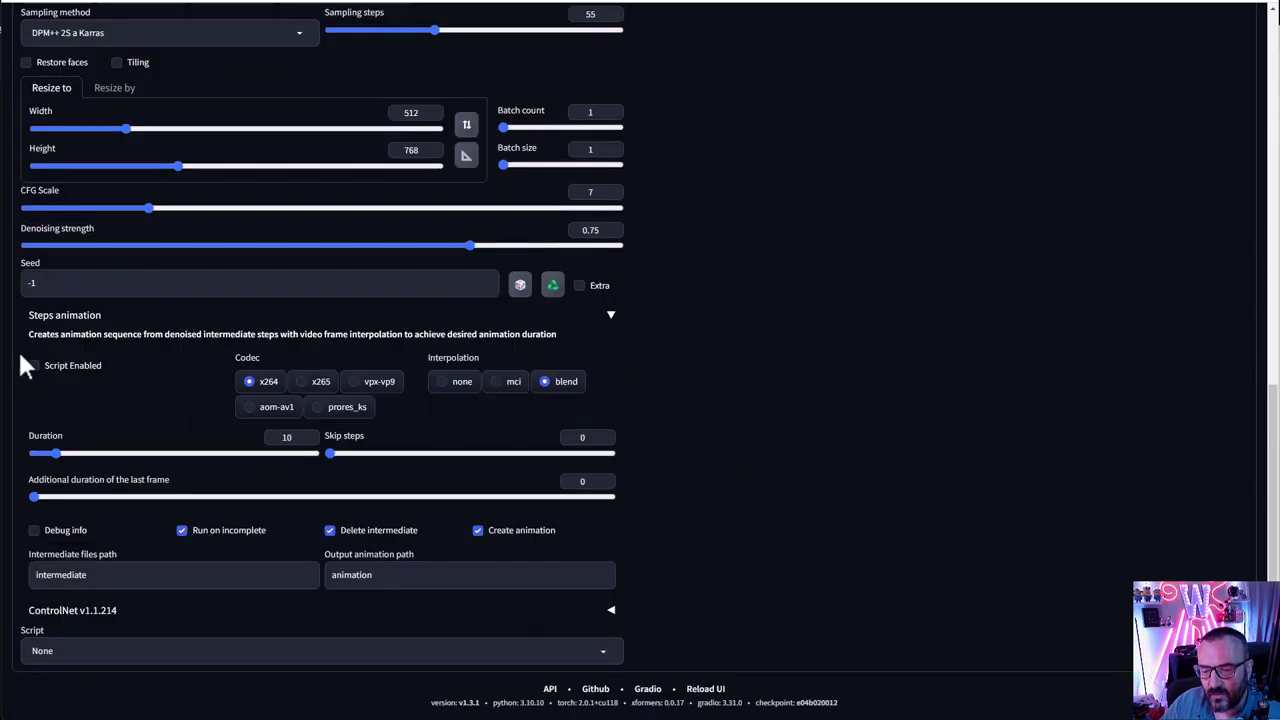
pyautogui.click(34, 365)
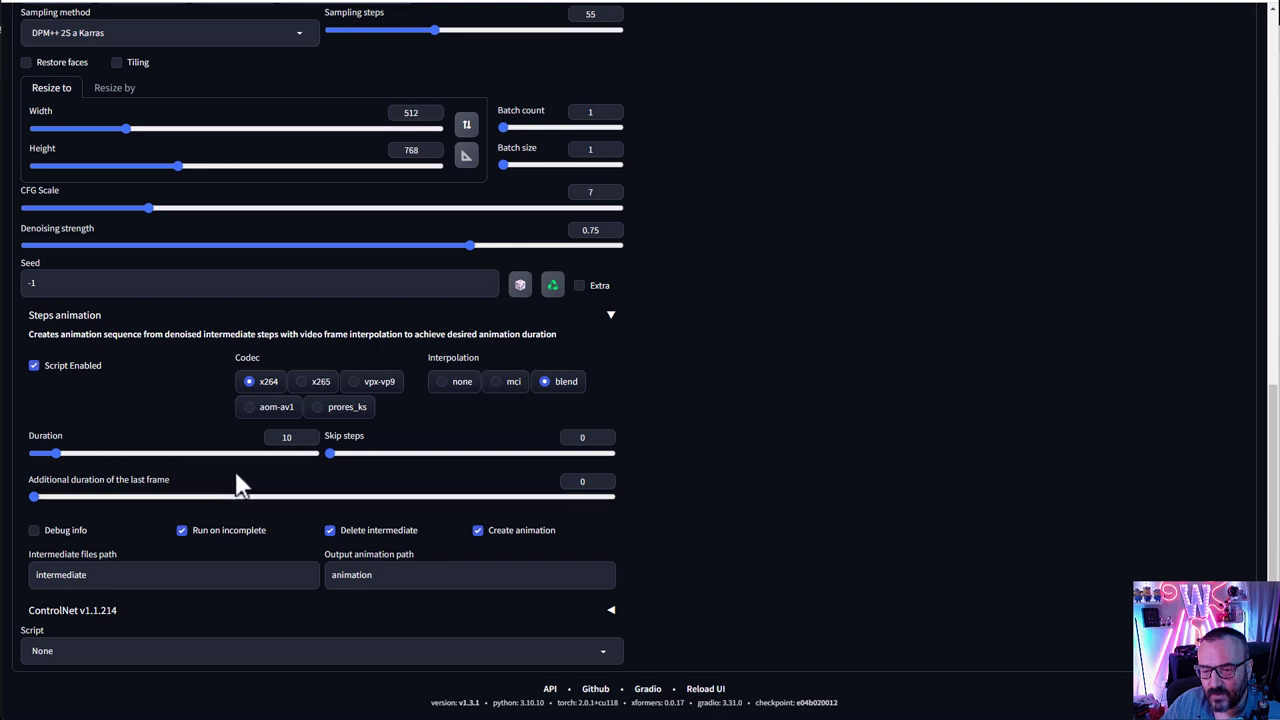
pyautogui.doubleClick(294, 438)
pyautogui.write('15')
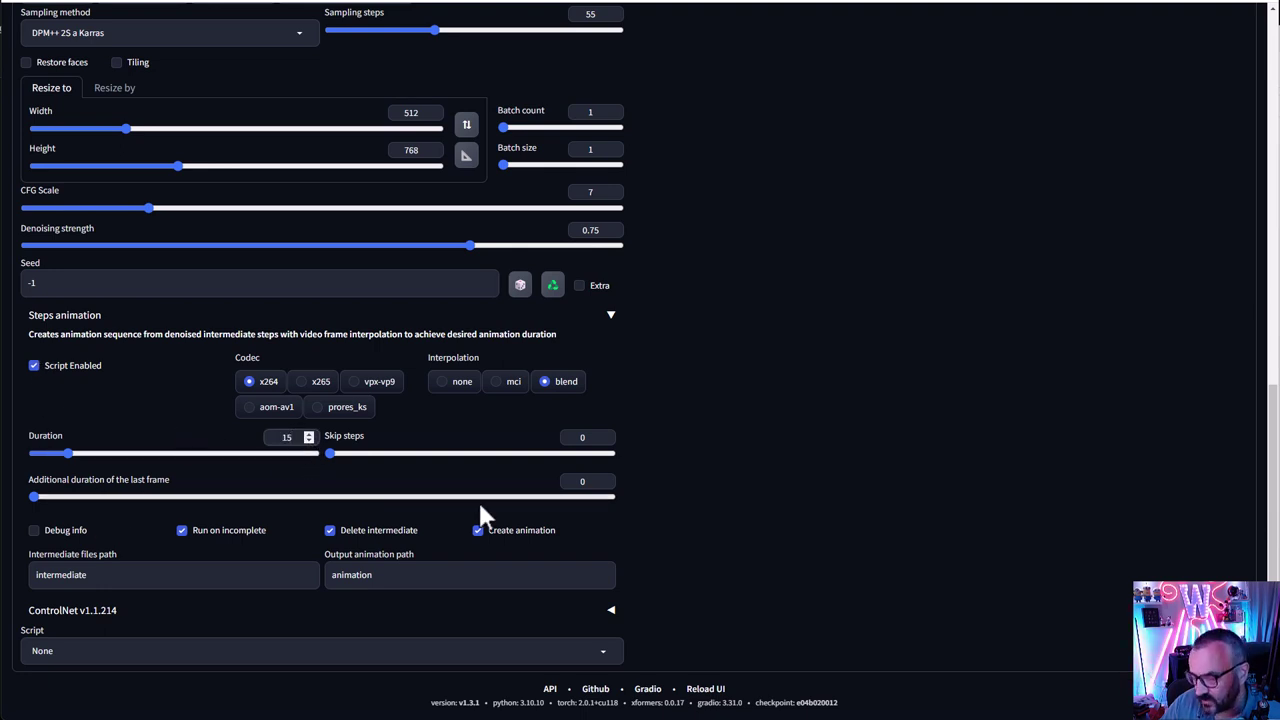
pyautogui.doubleClick(584, 481)
pyautogui.write('3')
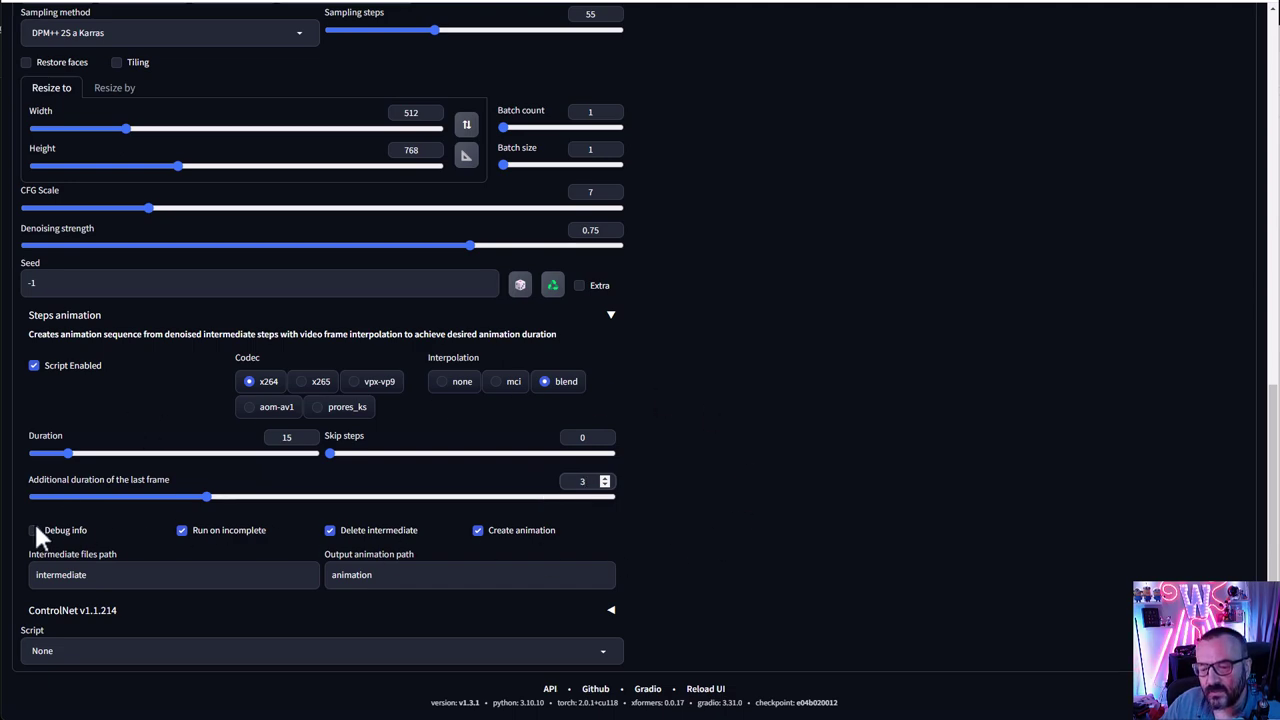
# Start an img2img render of the seated-woman photo
pyautogui.scroll(8, 684, 455)
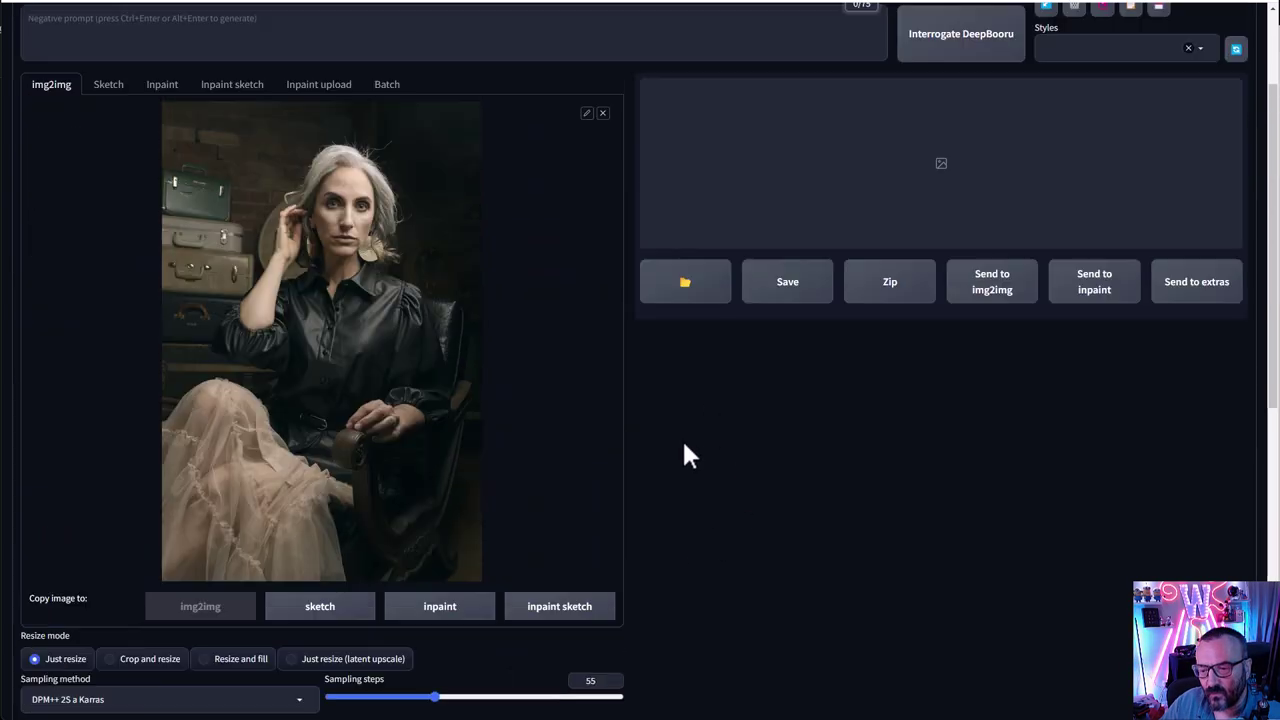
pyautogui.scroll(-5, 684, 455)
pyautogui.scroll(4, 684, 455)
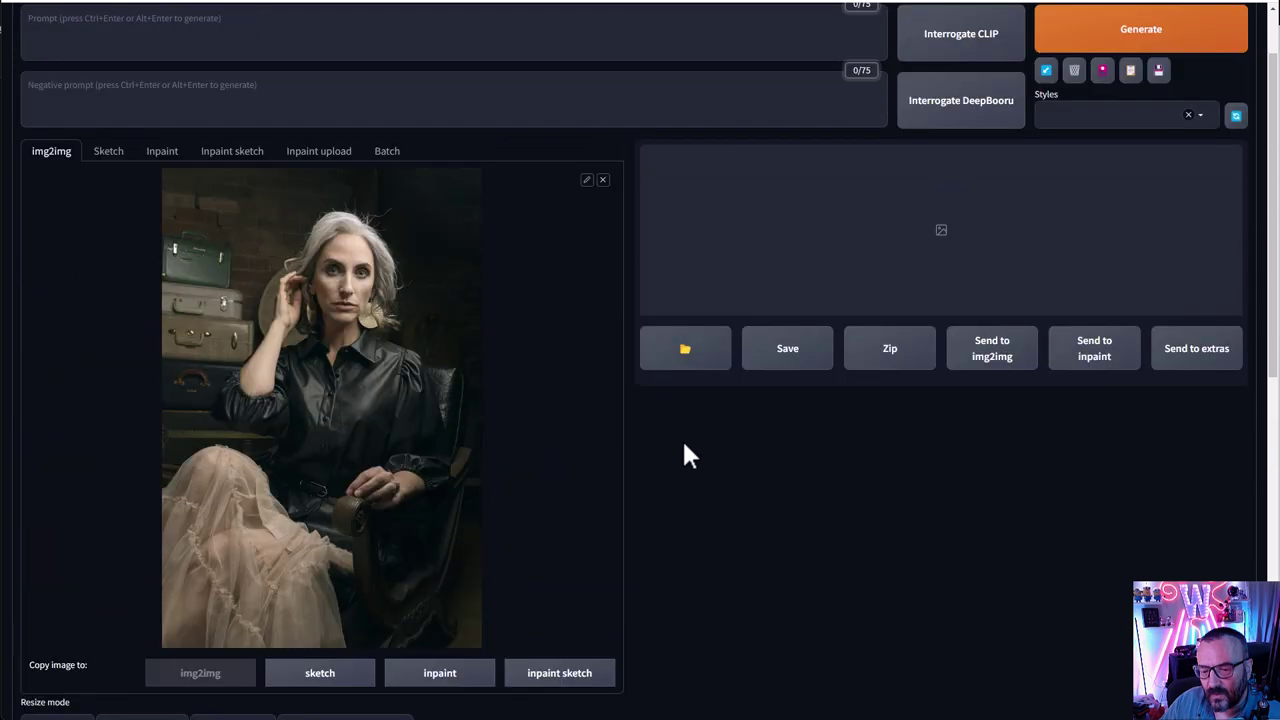
pyautogui.click(1155, 33)
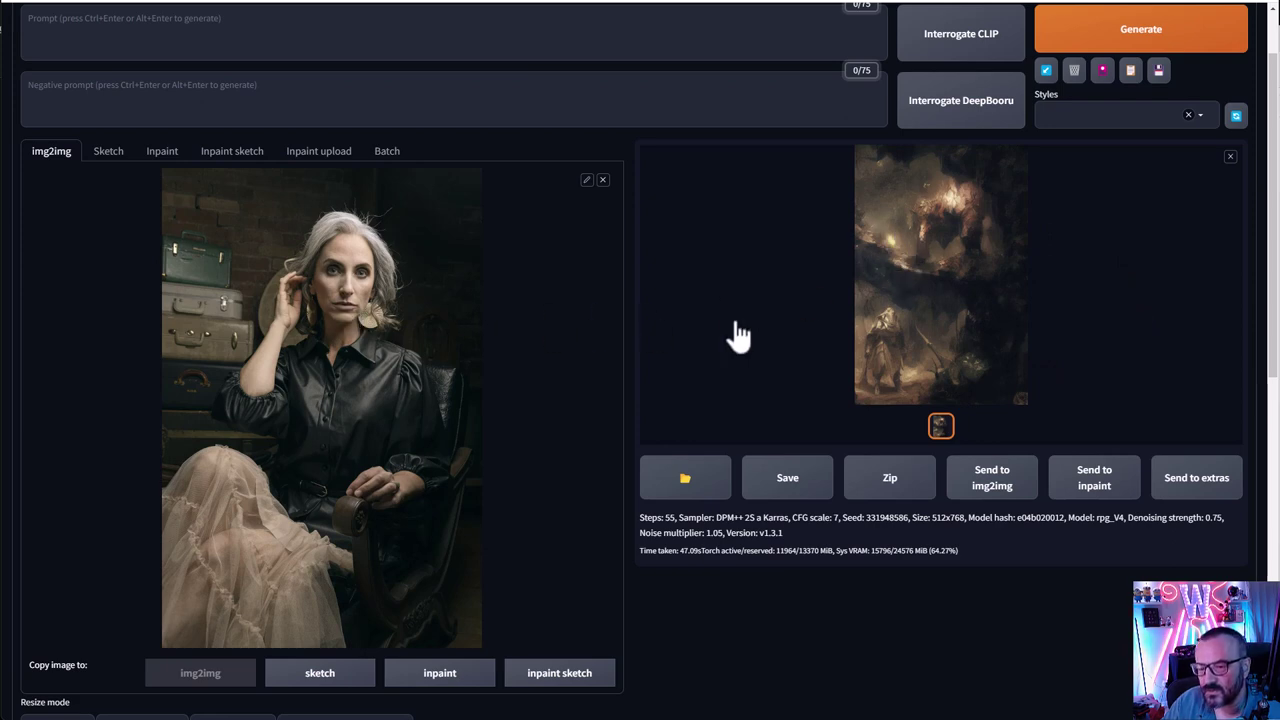
# Copy the txt2img angel-warrior prompt into the img2img prompt box
pyautogui.scroll(1, 737, 340)
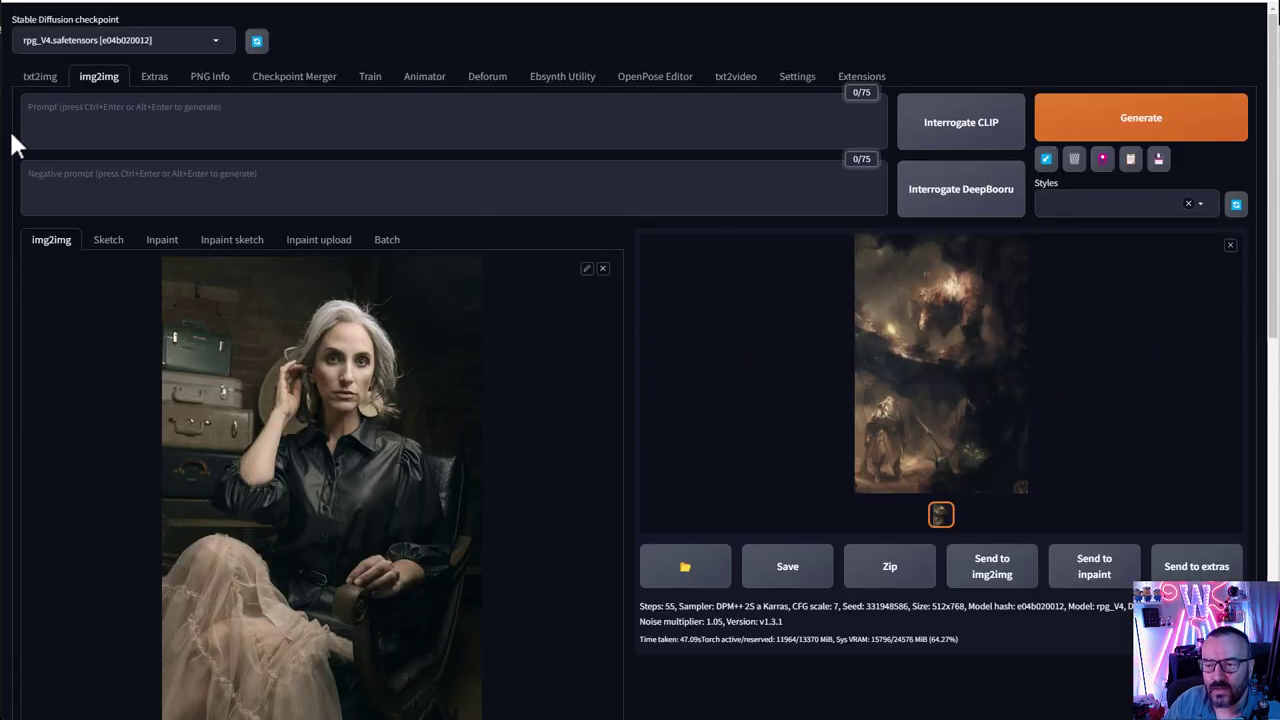
pyautogui.click(35, 80)
pyautogui.click(477, 137)
pyautogui.hotkey('ctrl', 'a')
pyautogui.hotkey('ctrl', 'c')
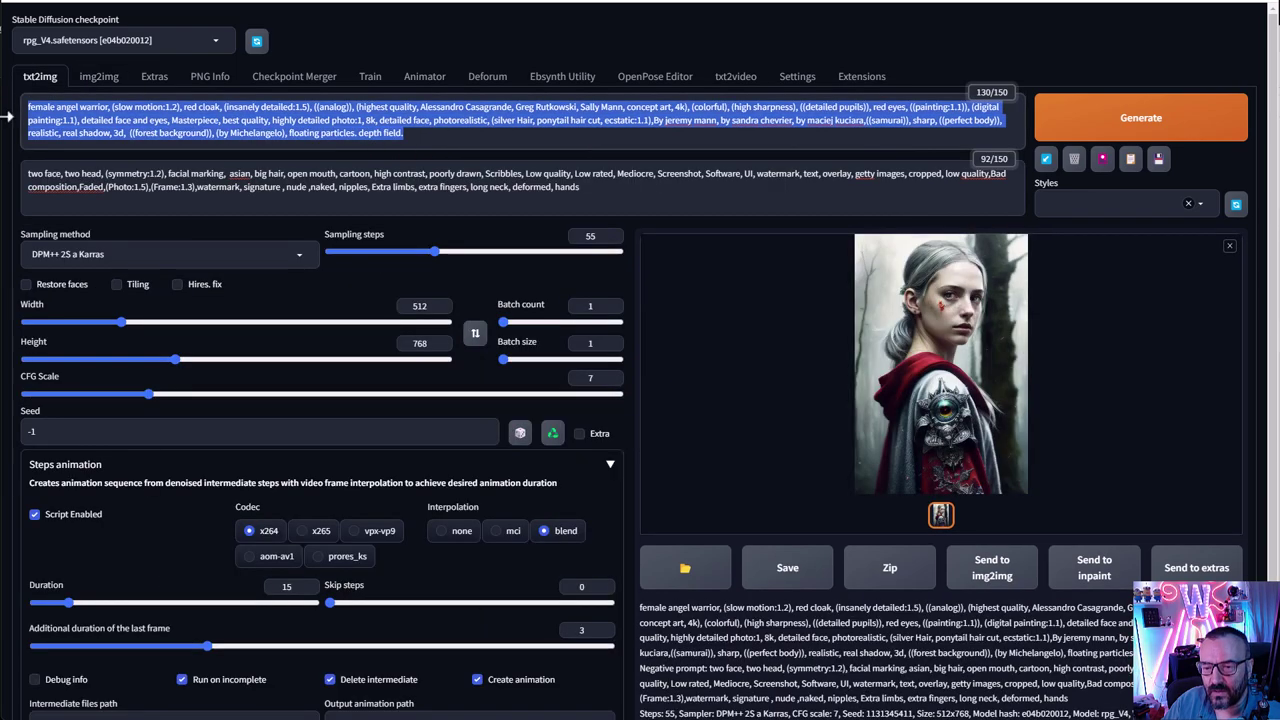
pyautogui.click(99, 77)
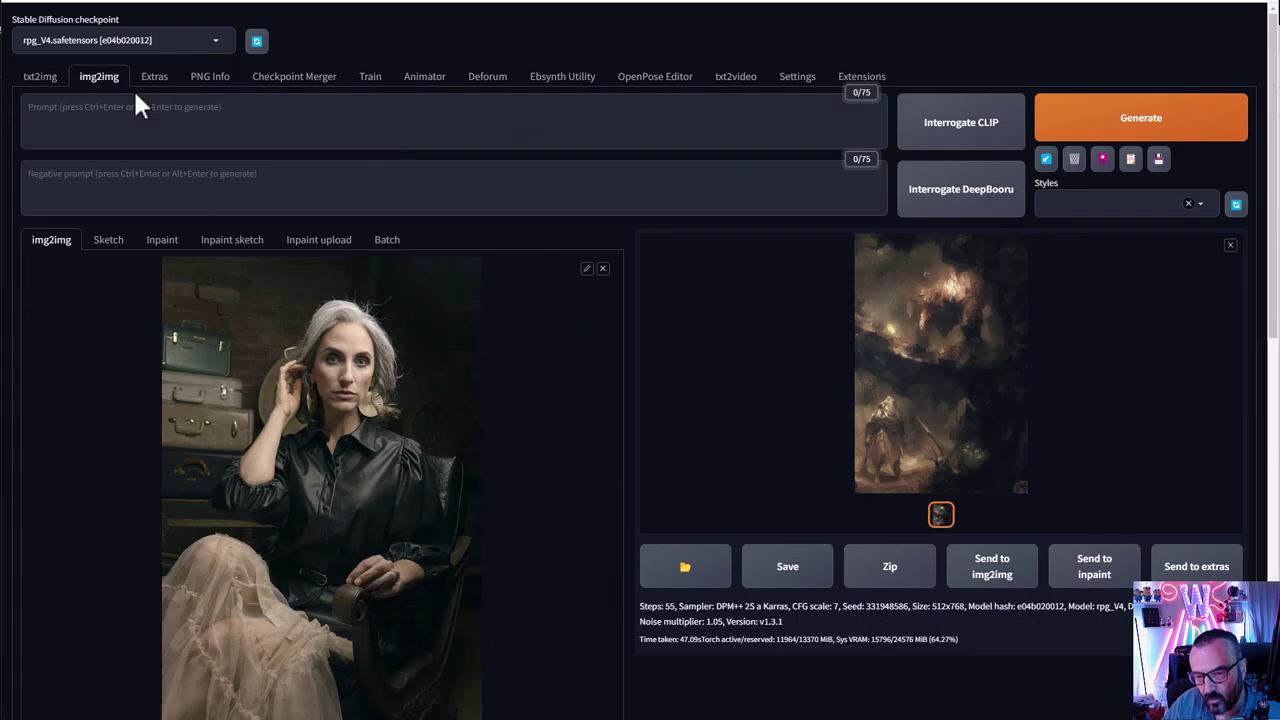
pyautogui.click(333, 127)
pyautogui.hotkey('ctrl', 'v')
# Copy the txt2img negative prompt into img2img and start the render
pyautogui.click(40, 77)
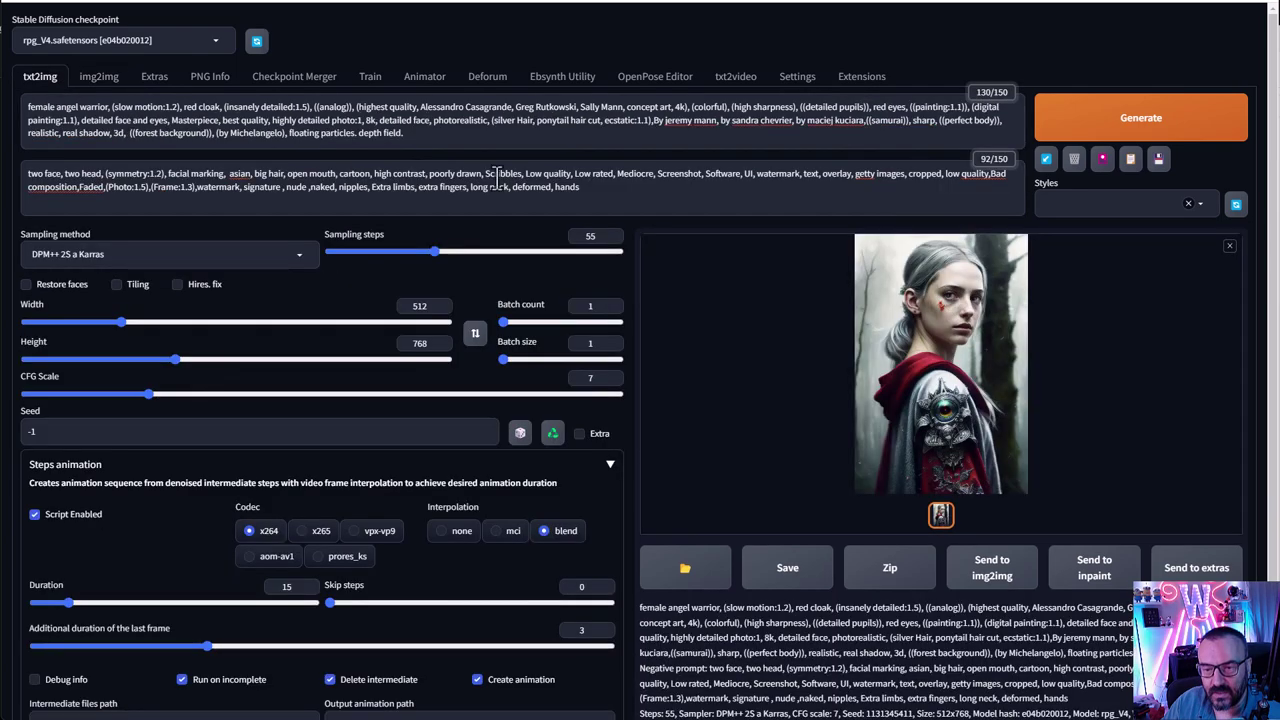
pyautogui.moveTo(611, 195); pyautogui.dragTo(3, 178)
pyautogui.hotkey('ctrl', 'c')
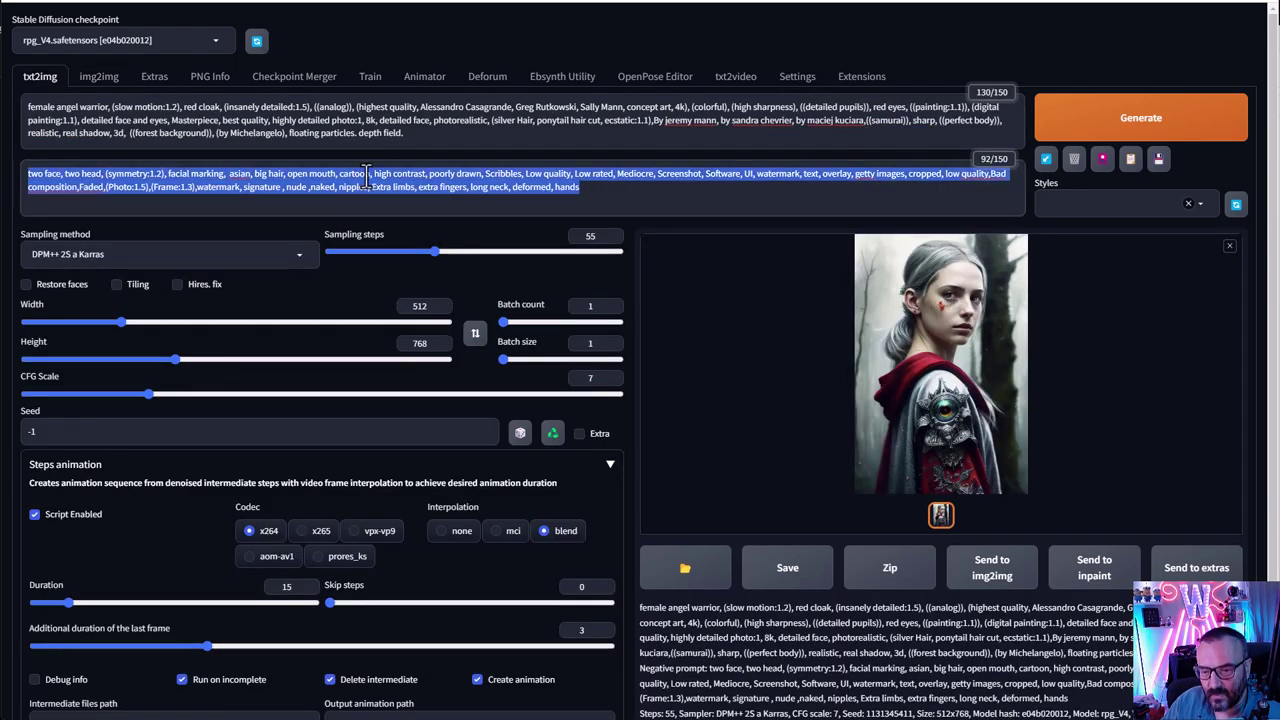
pyautogui.click(99, 77)
pyautogui.click(381, 174)
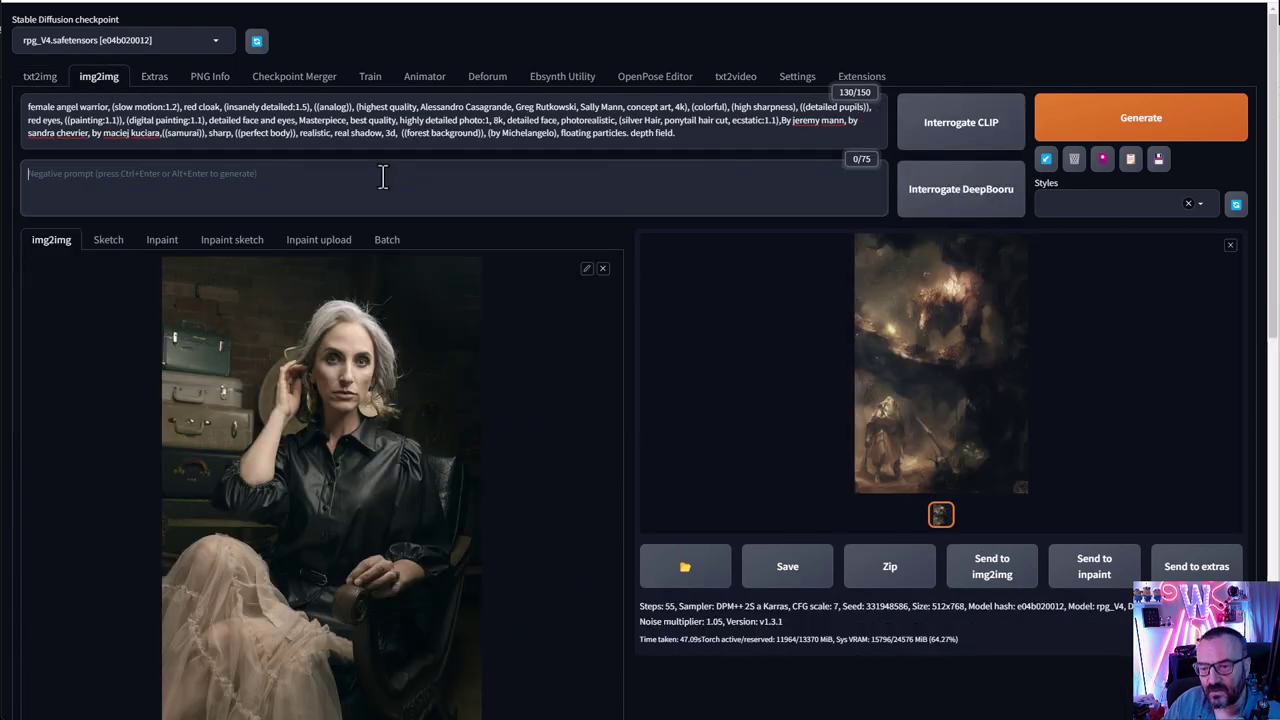
pyautogui.hotkey('ctrl', 'v')
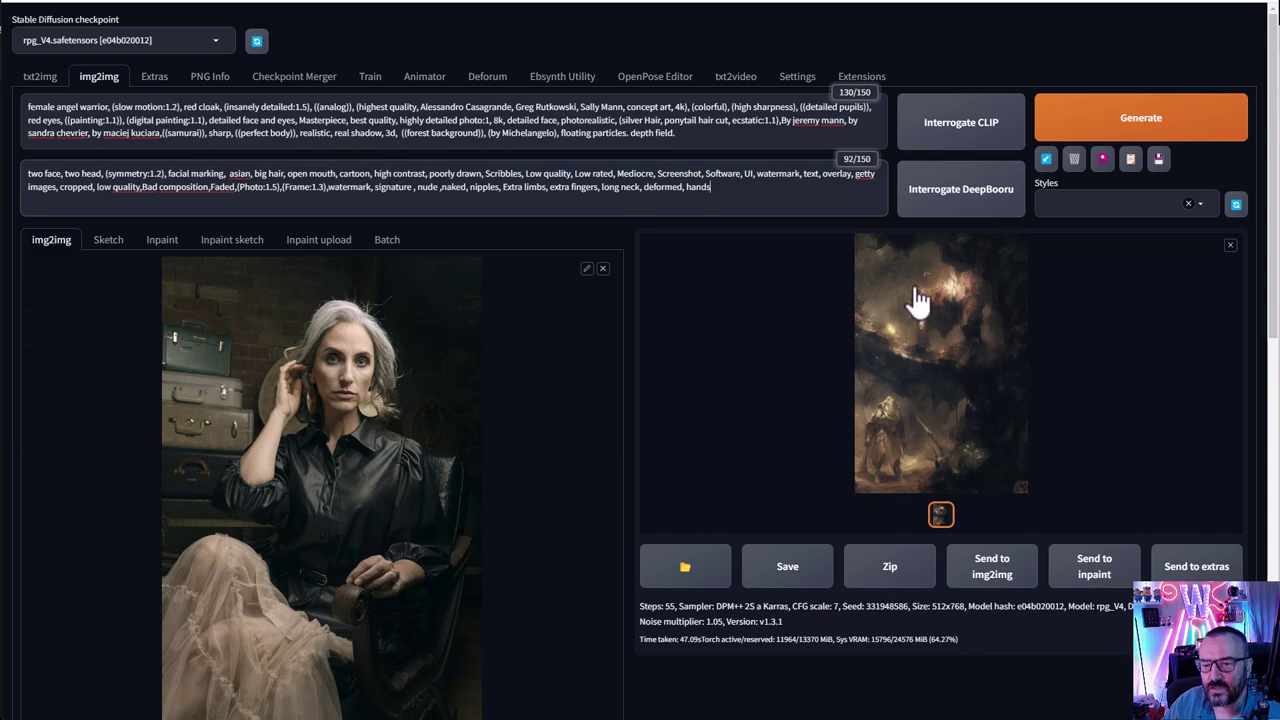
pyautogui.click(1117, 125)
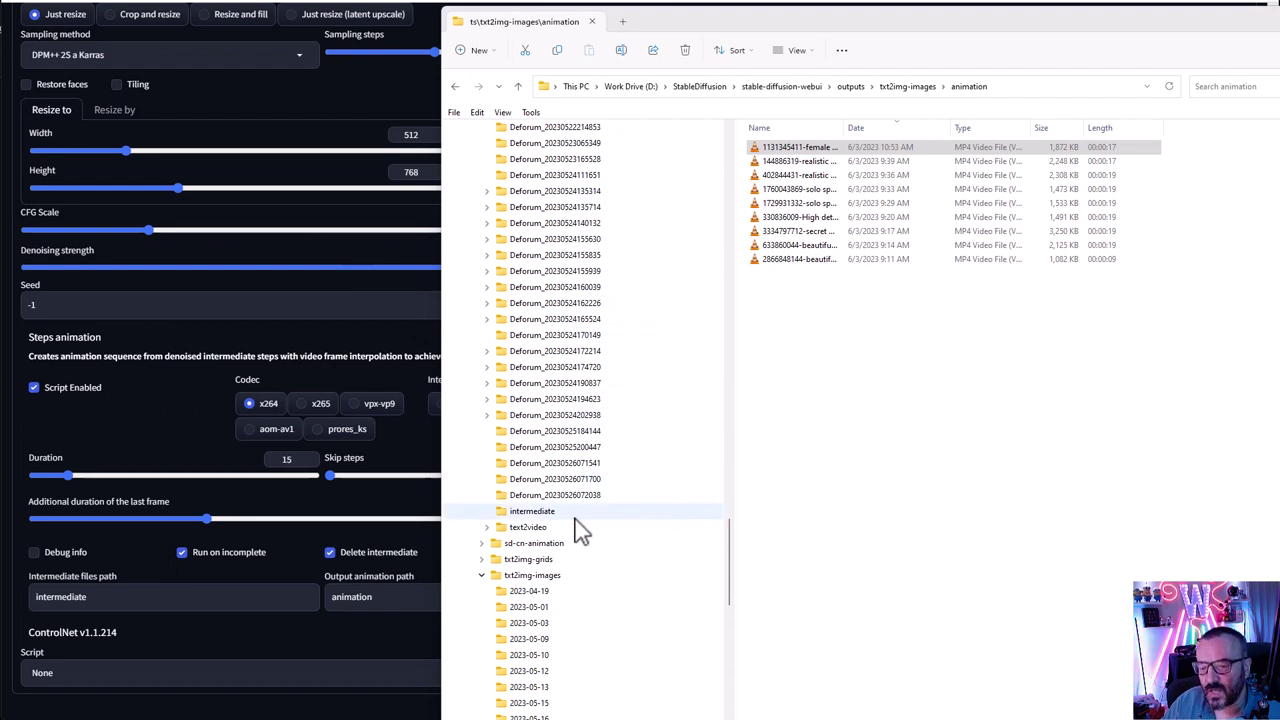
# Open the newest MP4 in img2img-images > animation, listed in Details view sorted by date
pyautogui.moveTo(734, 557); pyautogui.dragTo(640, 306)
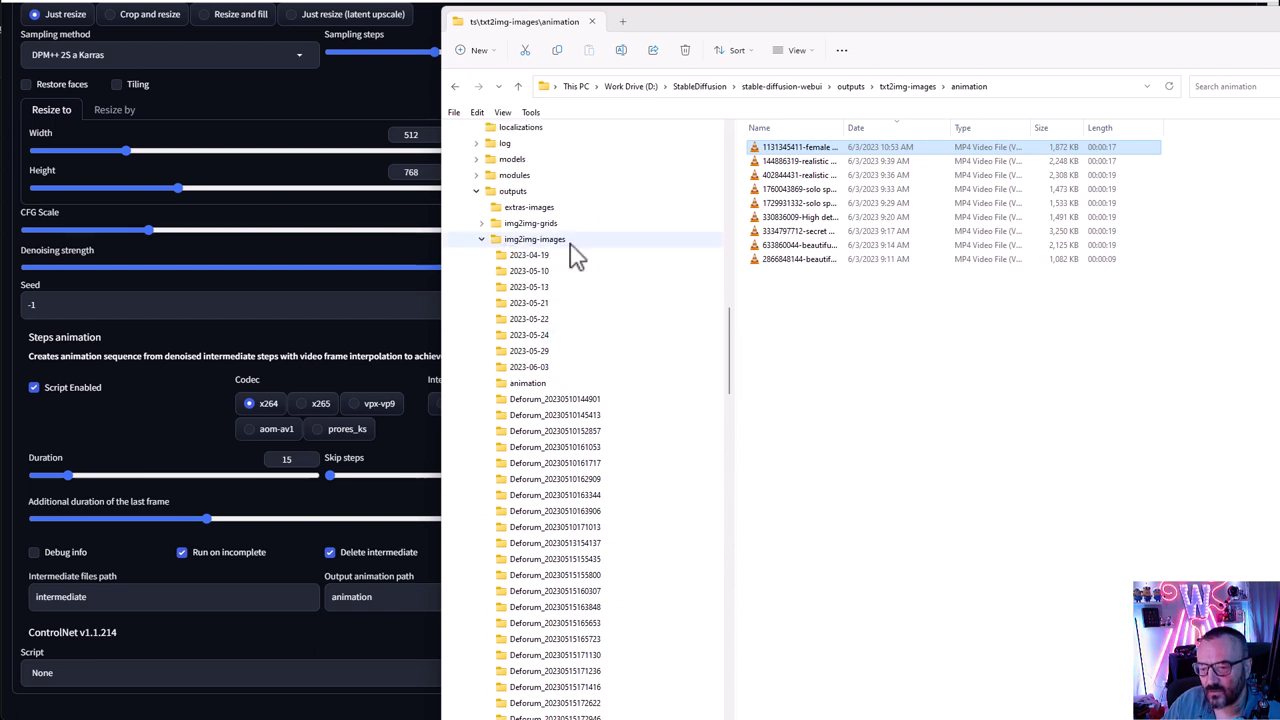
pyautogui.click(566, 384)
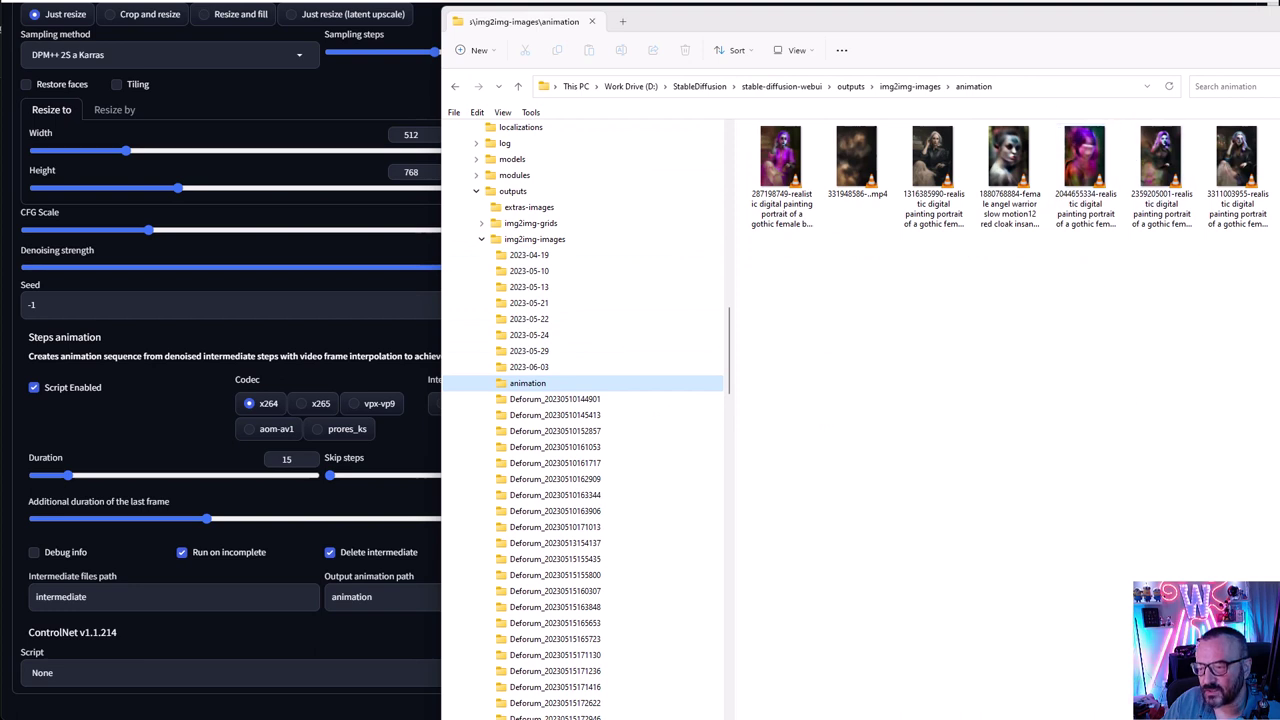
pyautogui.hotkey('ctrl', 'shift', '6')
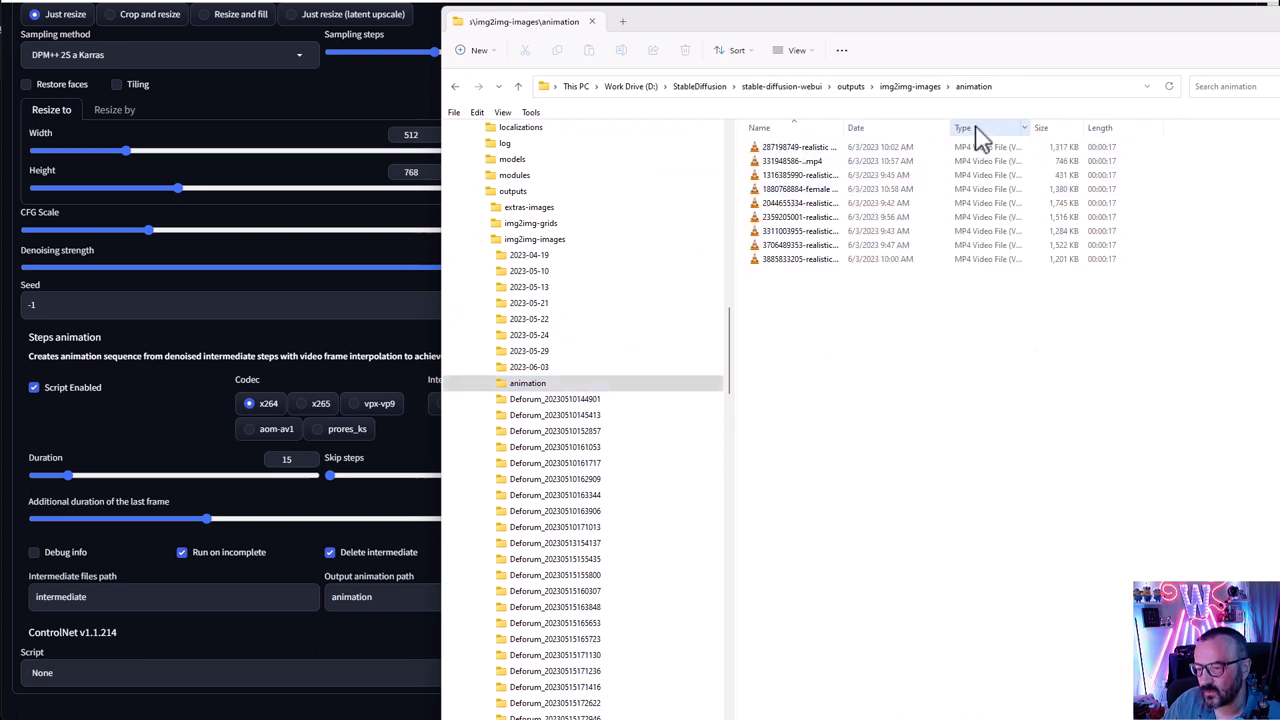
pyautogui.click(905, 130)
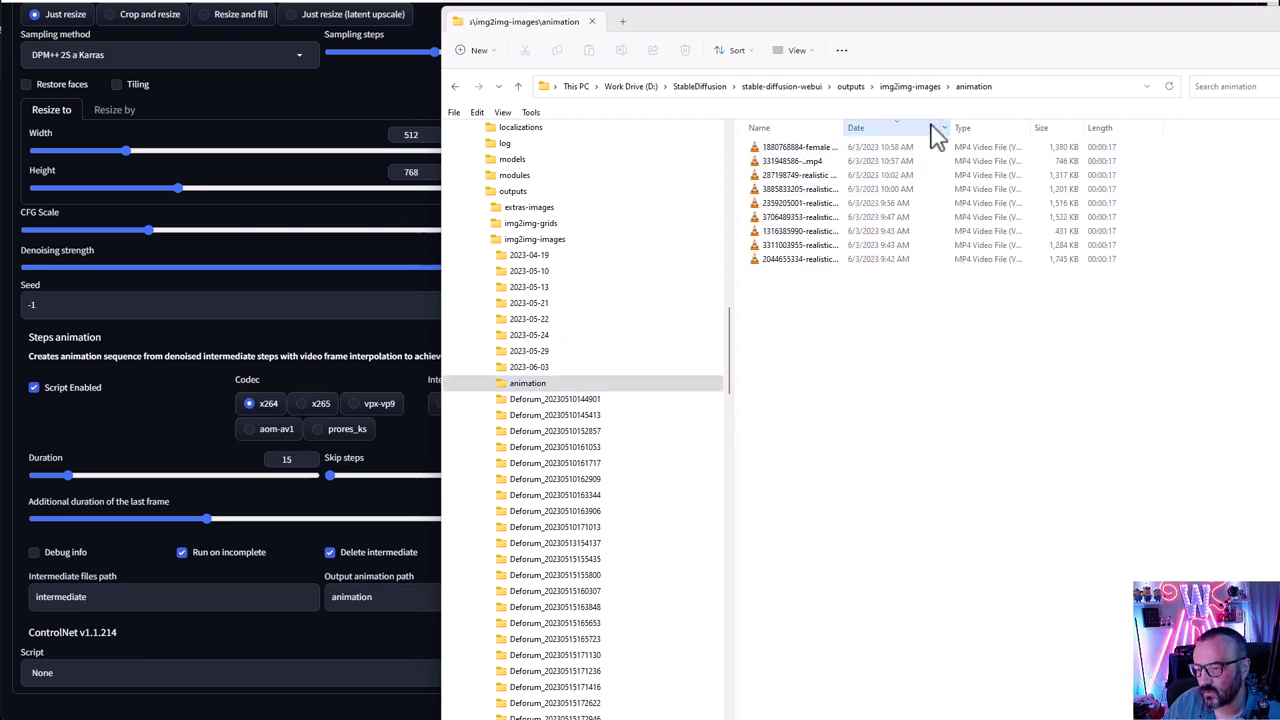
pyautogui.click(838, 150)
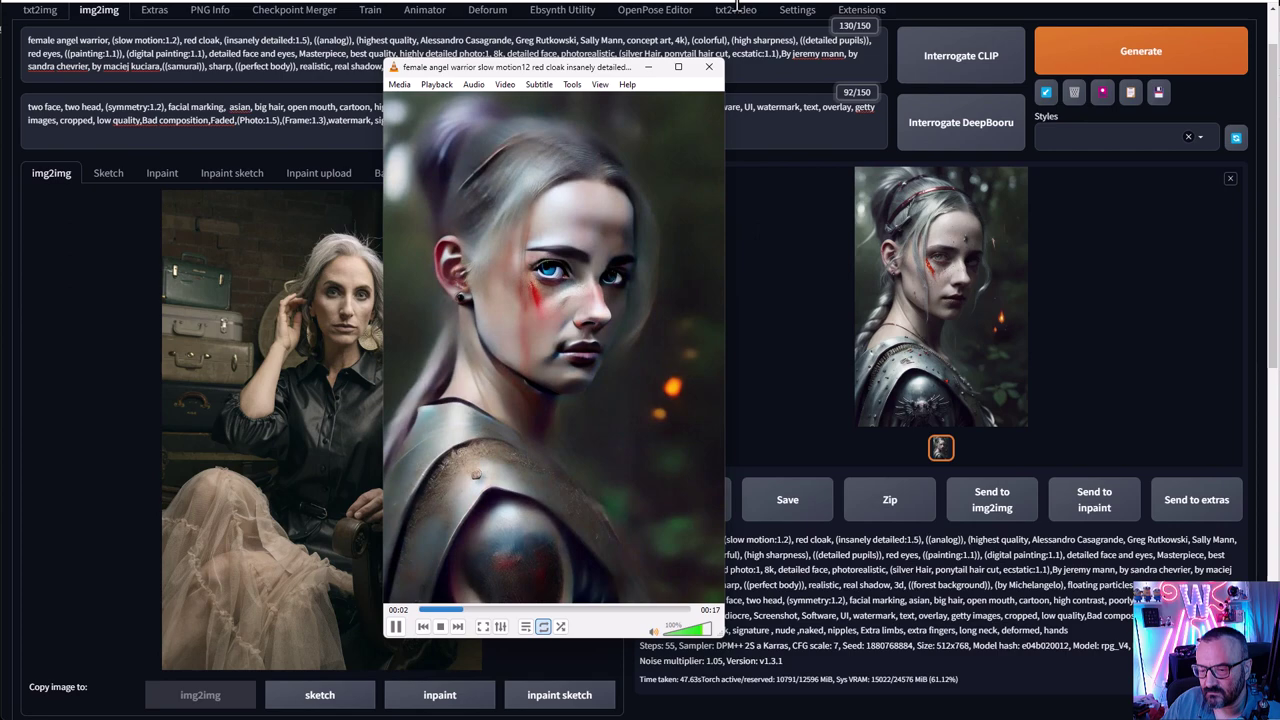
# Minimize VLC, replay the newest angel-warrior animation from Explorer, then return to the WebUI
pyautogui.click(708, 67)
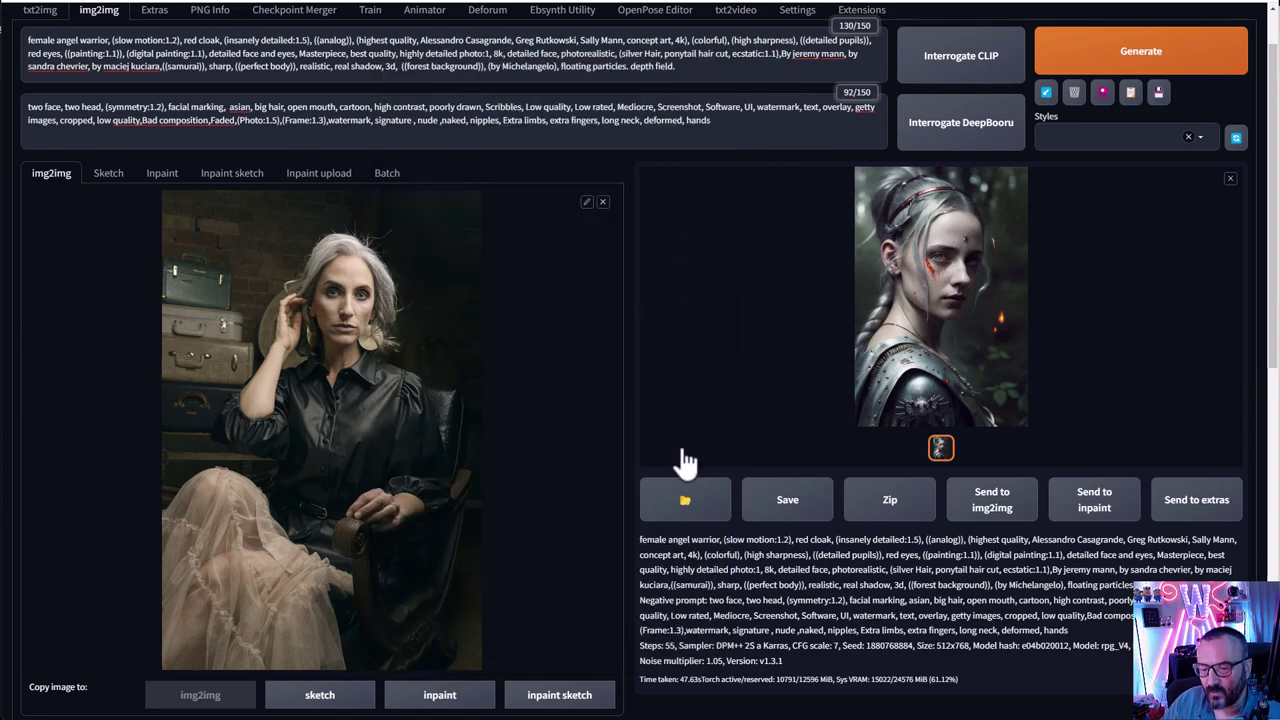
pyautogui.scroll(-3, 680, 455)
pyautogui.scroll(2, 680, 455)
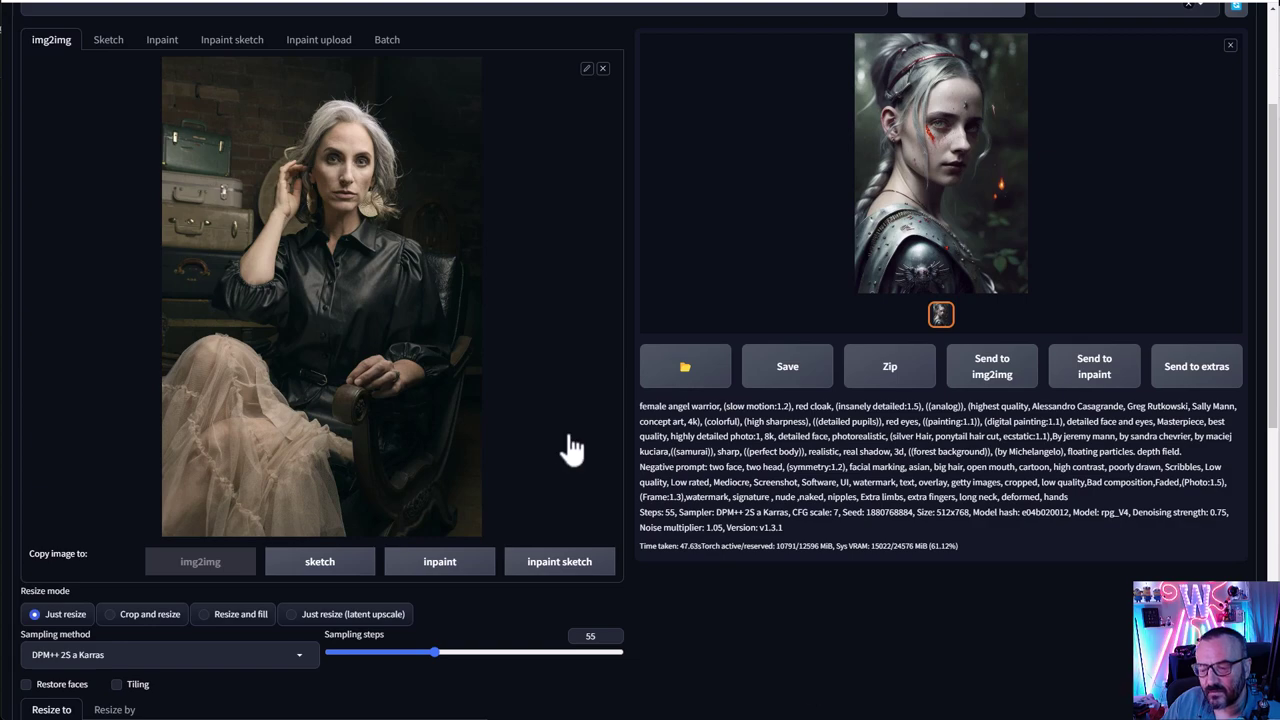
pyautogui.scroll(-3, 572, 450)
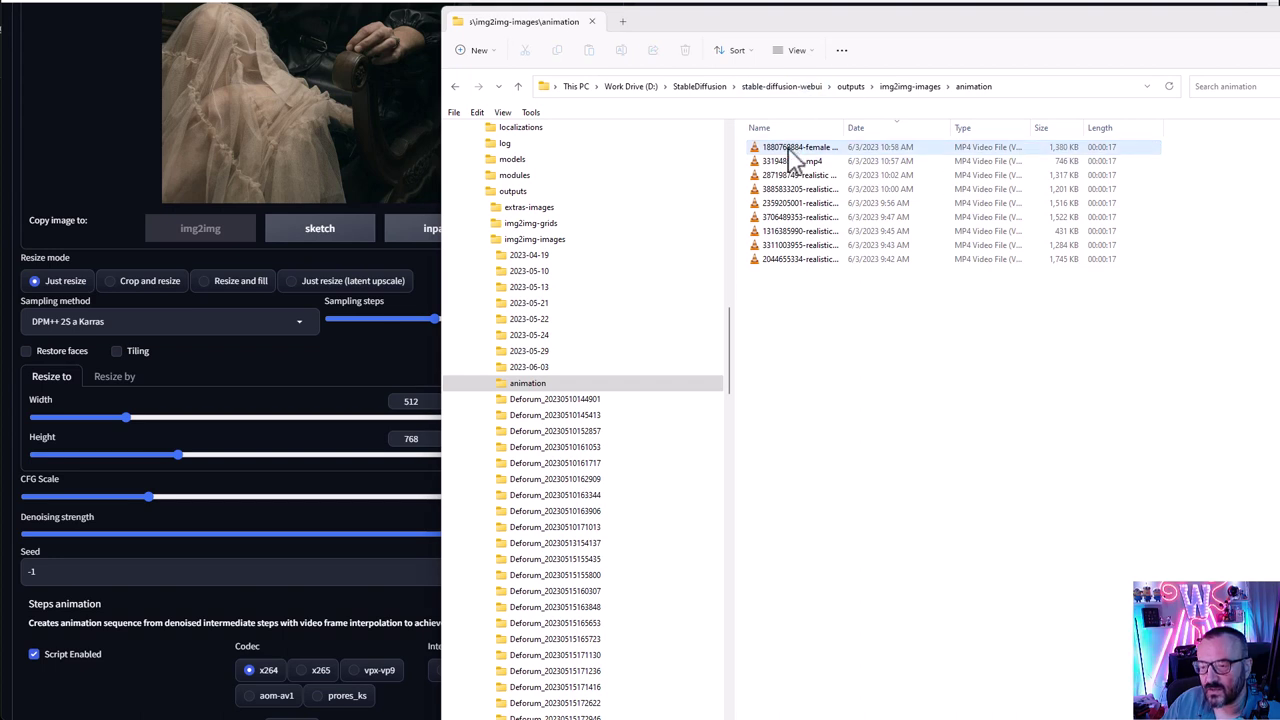
pyautogui.click(788, 148)
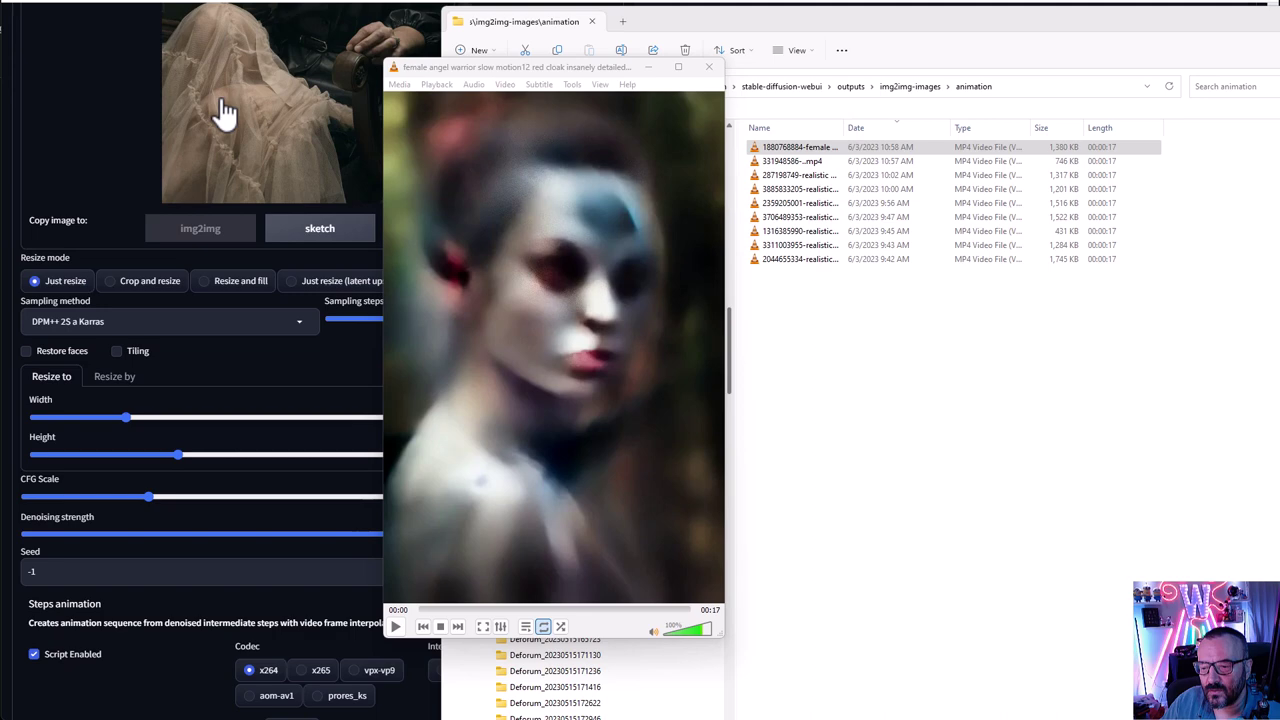
pyautogui.click(30, 144)
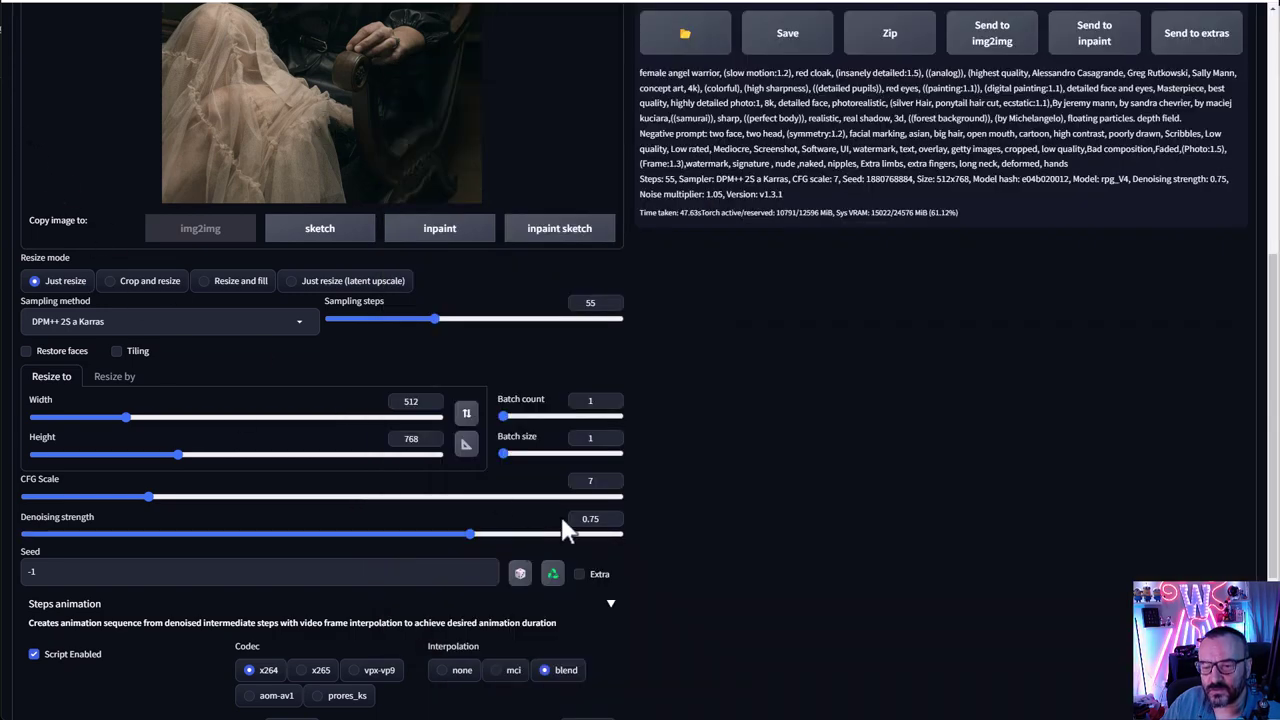
# Lower denoising strength to 0.4 and start a new img2img render
pyautogui.moveTo(467, 533); pyautogui.dragTo(272, 533)
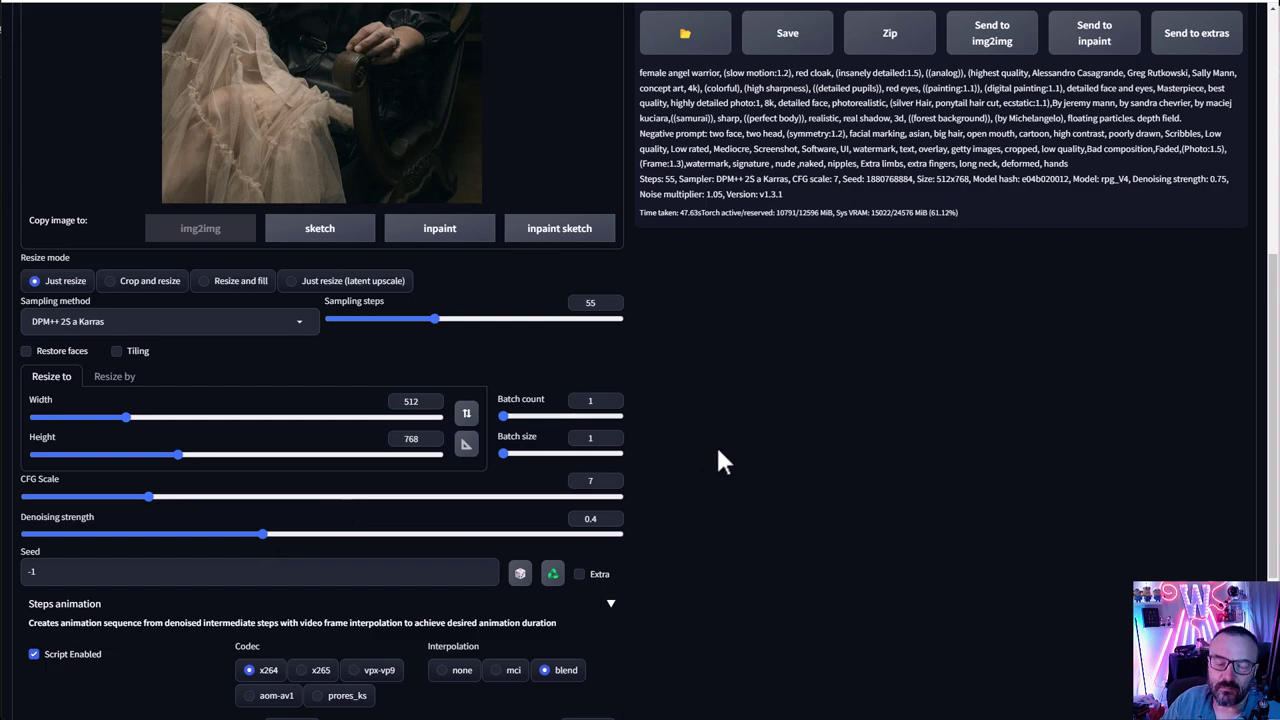
pyautogui.scroll(4, 716, 444)
pyautogui.scroll(2, 444, 355)
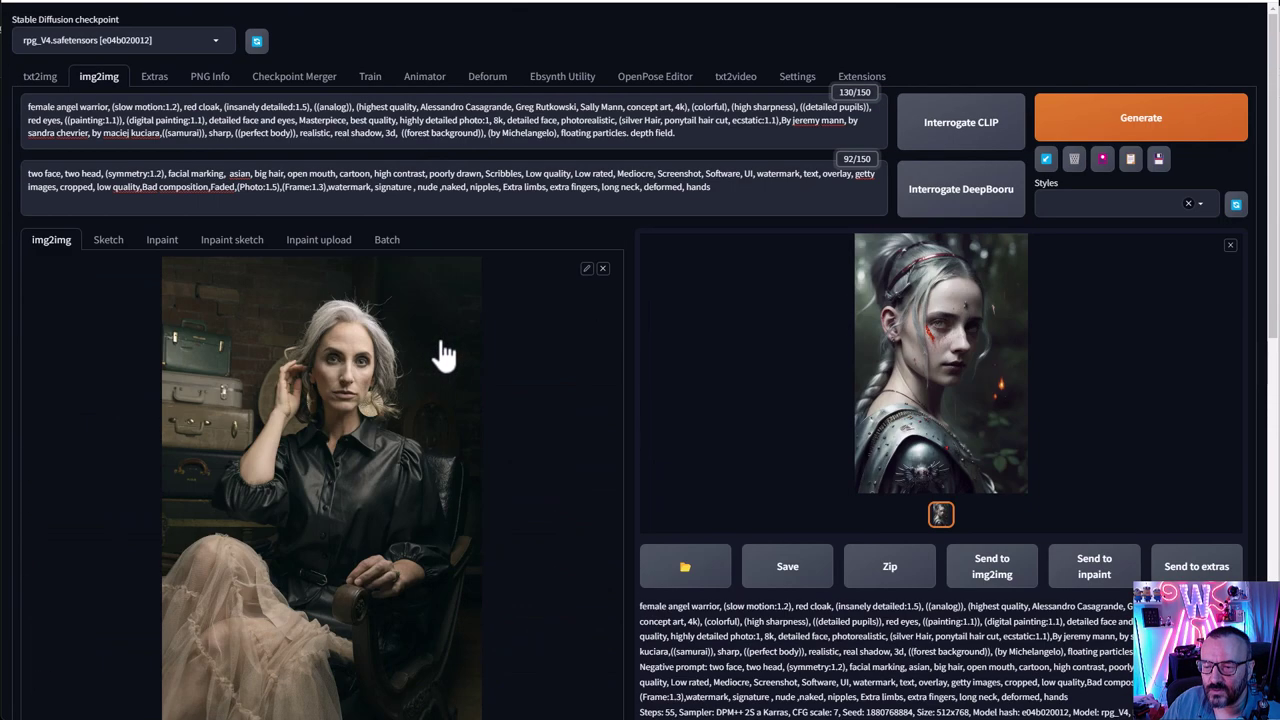
pyautogui.click(1128, 132)
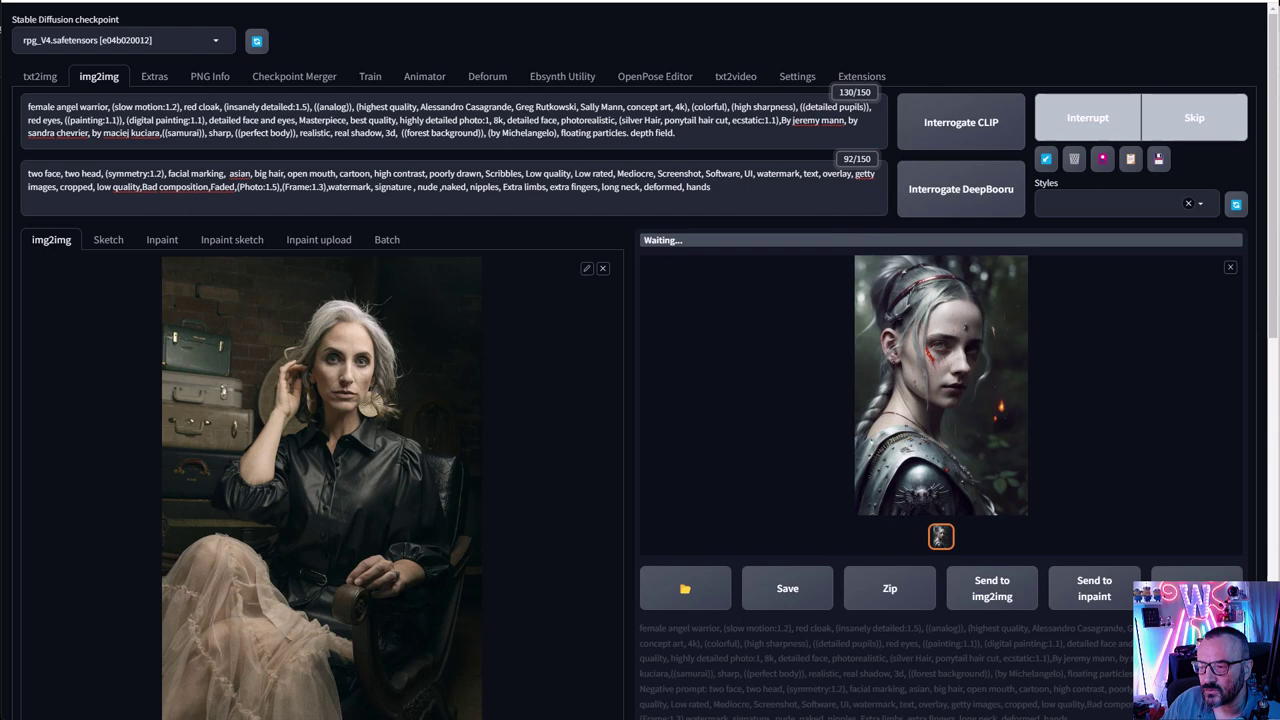
# Enlarge and move the intermediate frames folder window aside while the render runs
pyautogui.hotkey('alt', 'Tab')
pyautogui.moveTo(1128, 21); pyautogui.dragTo(1128, 49)
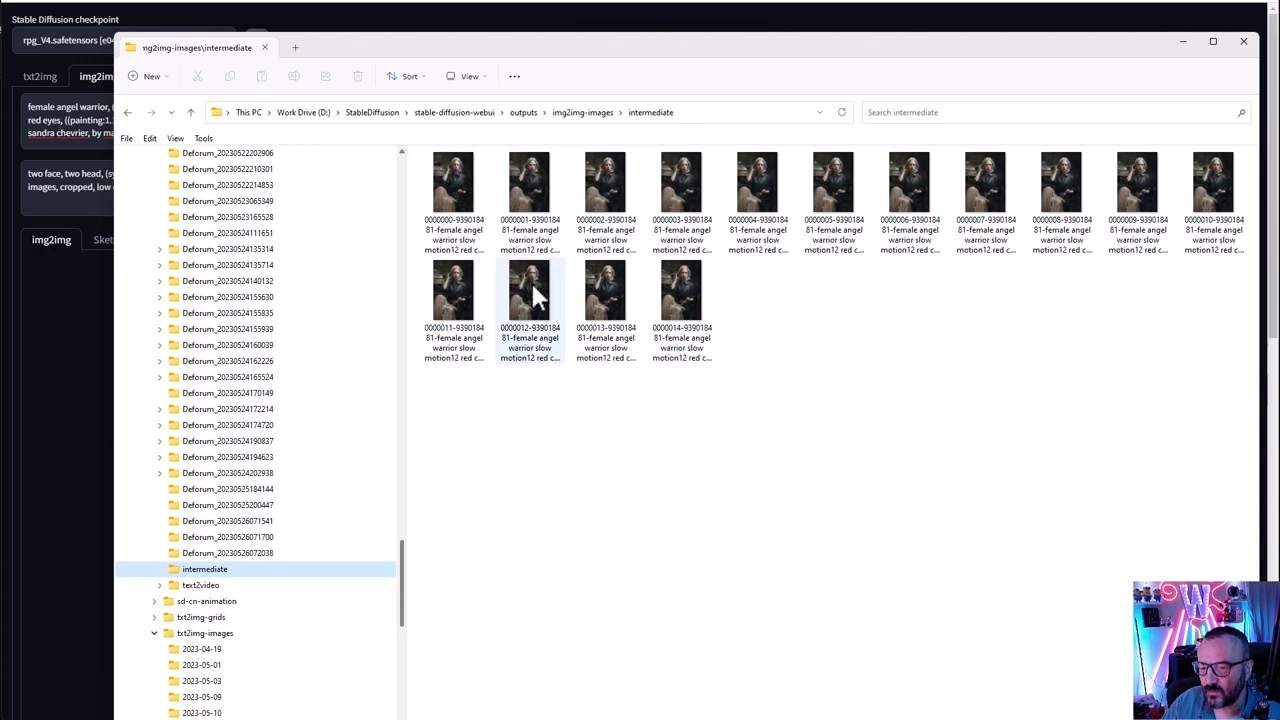
pyautogui.moveTo(903, 38); pyautogui.dragTo(986, 51)
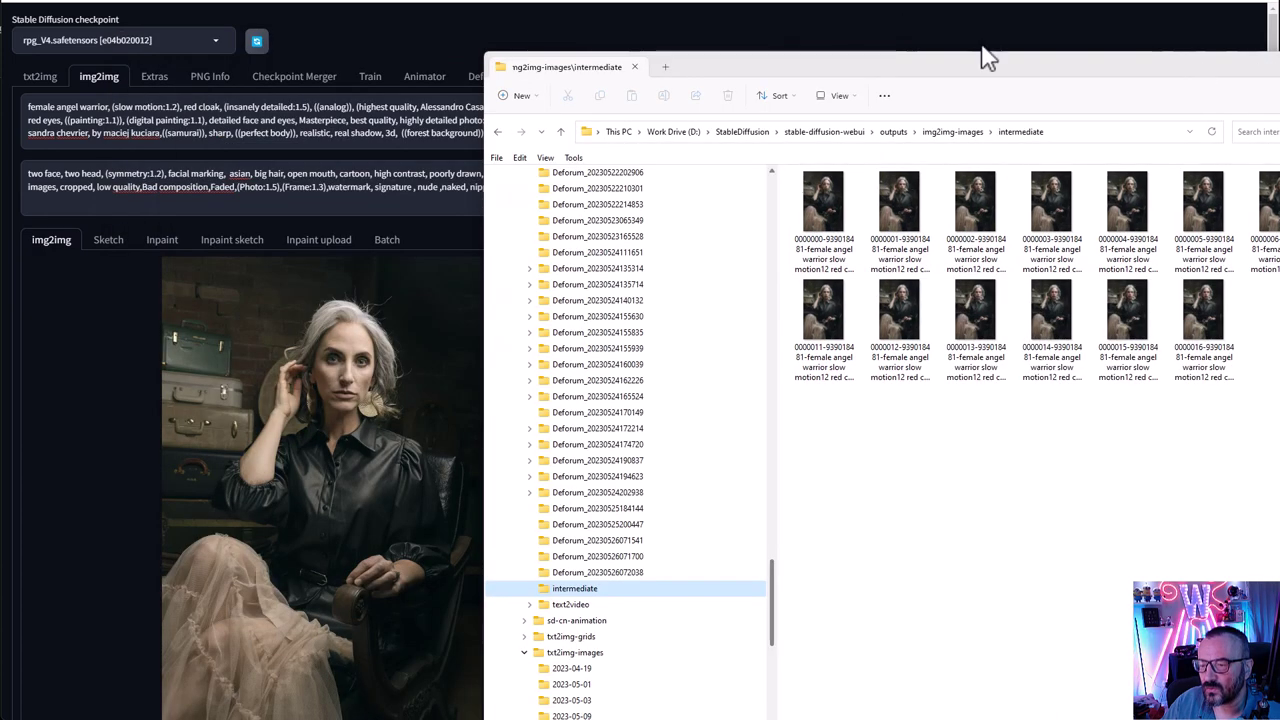
pyautogui.click(508, 28)
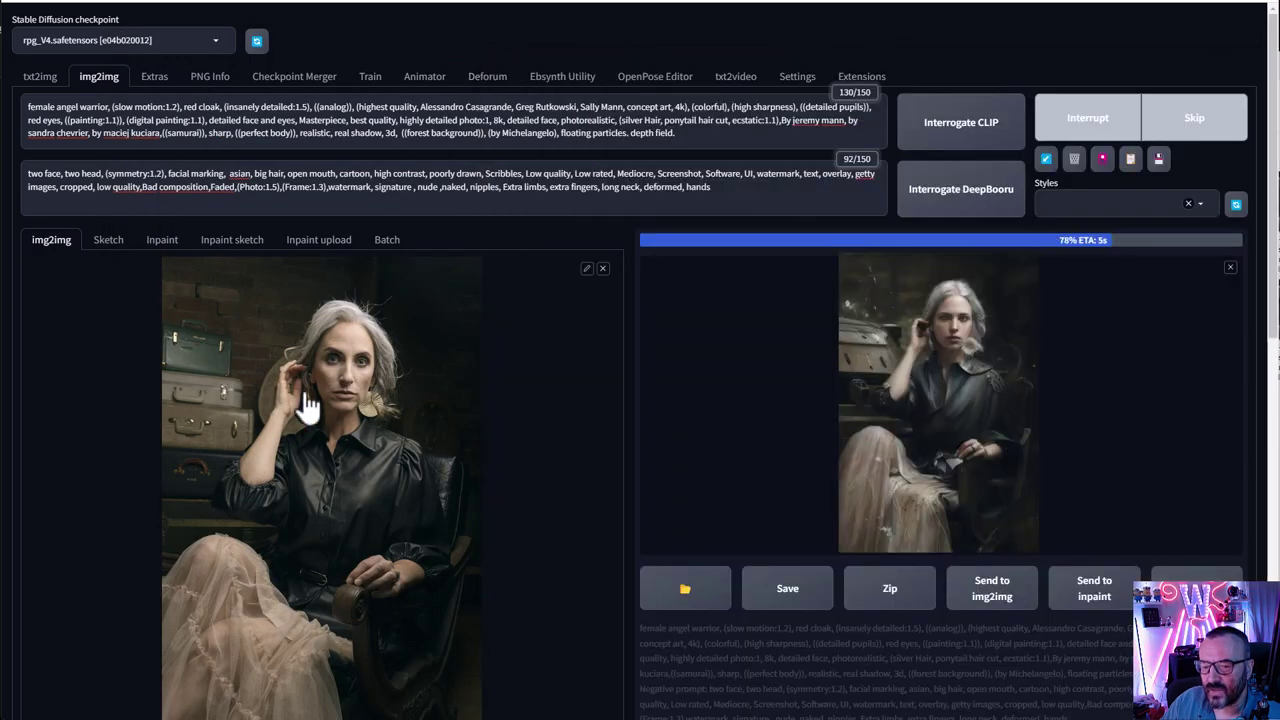
pyautogui.scroll(-3, 497, 318)
pyautogui.scroll(2, 560, 332)
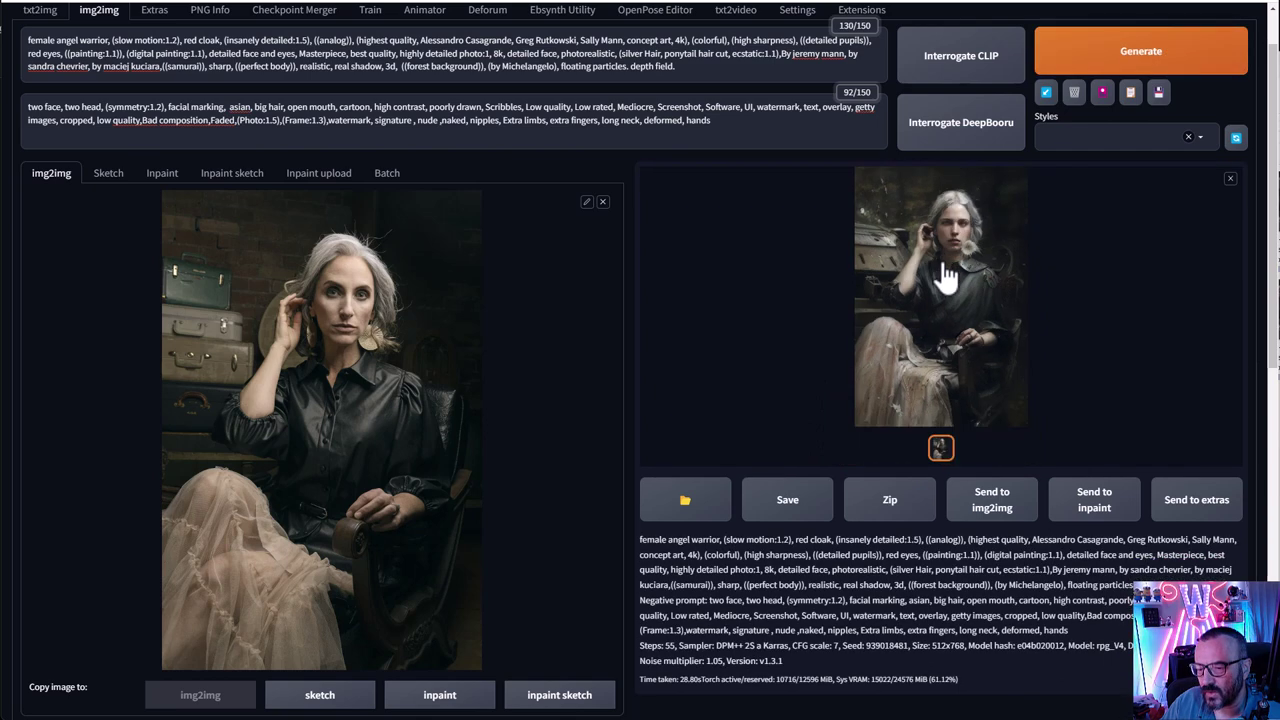
# View the finished render full size, then open the intermediate frames folder
pyautogui.click(950, 288)
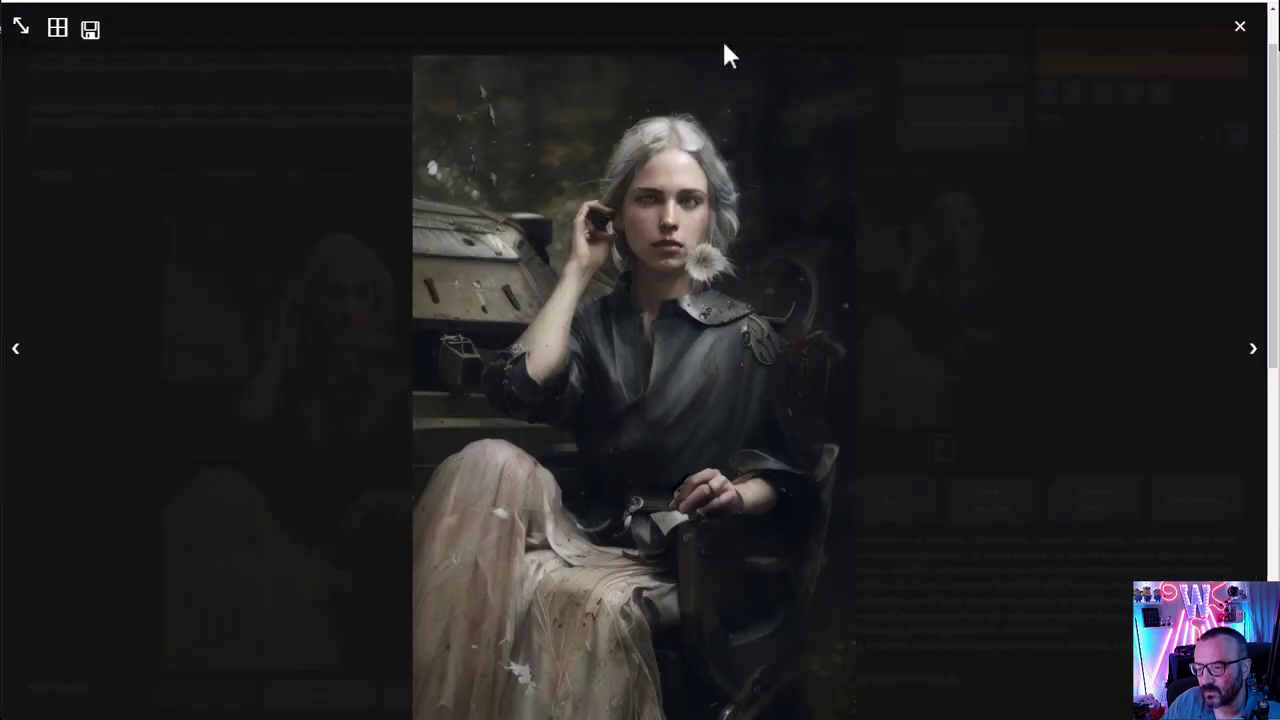
pyautogui.click(1240, 28)
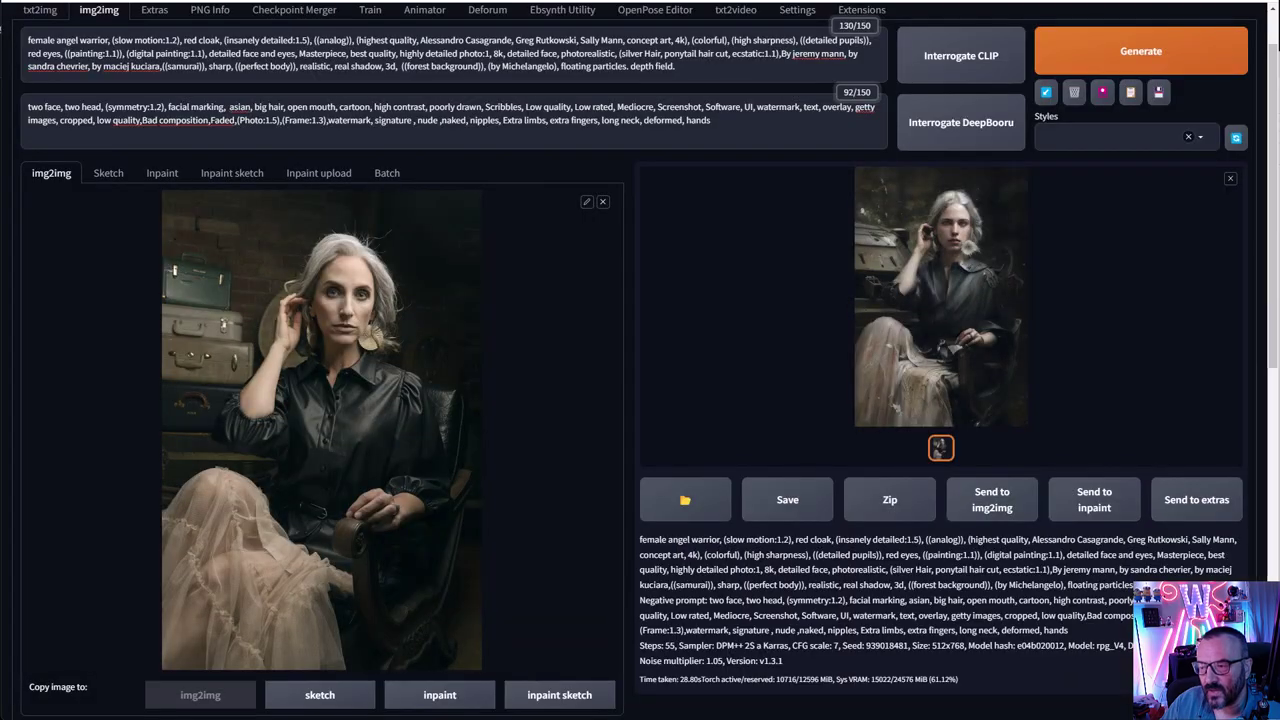
pyautogui.click(685, 499)
# Play the newest 704 KB angel warrior MP4 from img2img-images > animation in VLC
pyautogui.scroll(10, 742, 369)
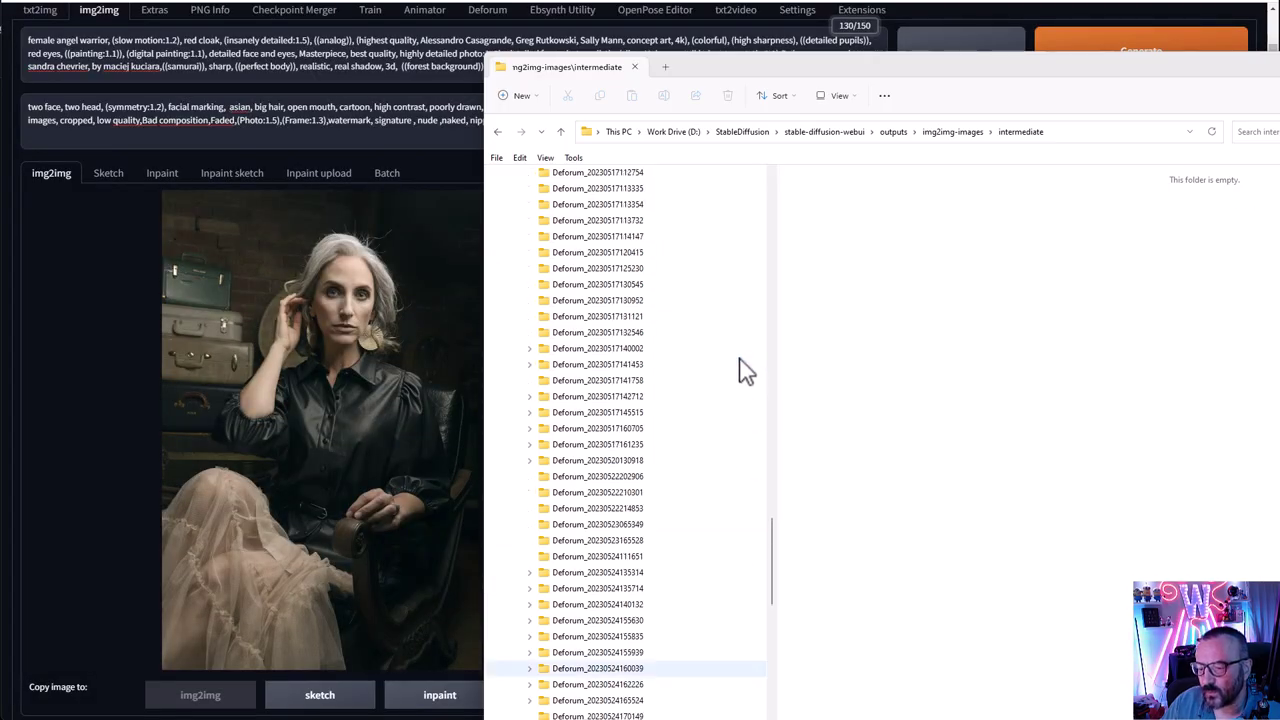
pyautogui.moveTo(779, 538); pyautogui.dragTo(766, 426)
pyautogui.click(557, 388)
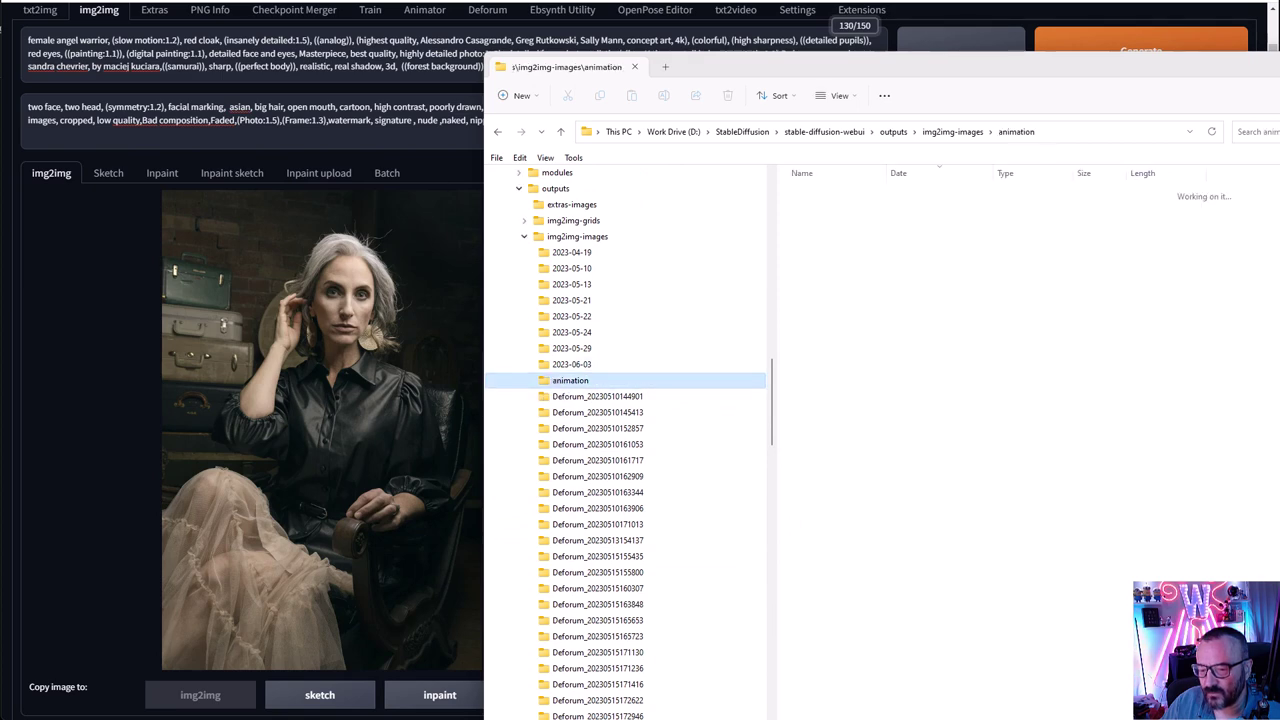
pyautogui.doubleClick(843, 192)
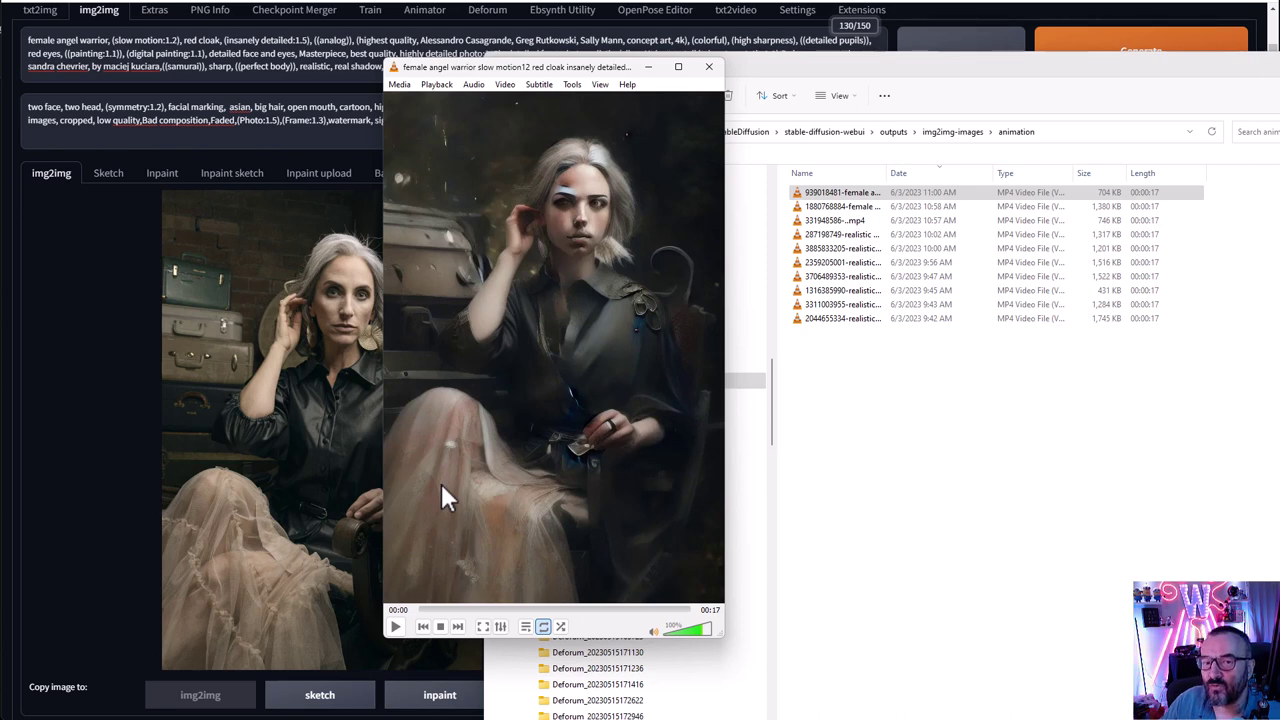
# Scrub the VLC animation to its final frame, replay it, and return to the WebUI
pyautogui.click(451, 610)
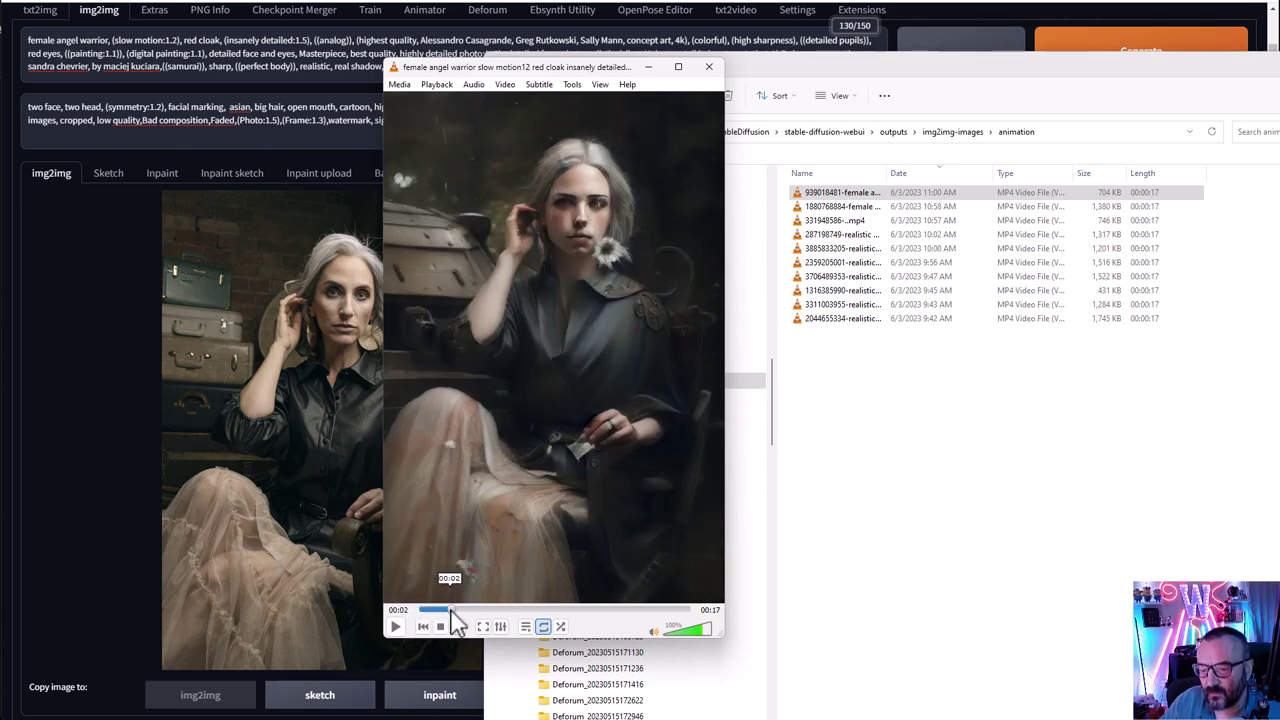
pyautogui.moveTo(452, 612); pyautogui.dragTo(400, 632)
pyautogui.click(396, 627)
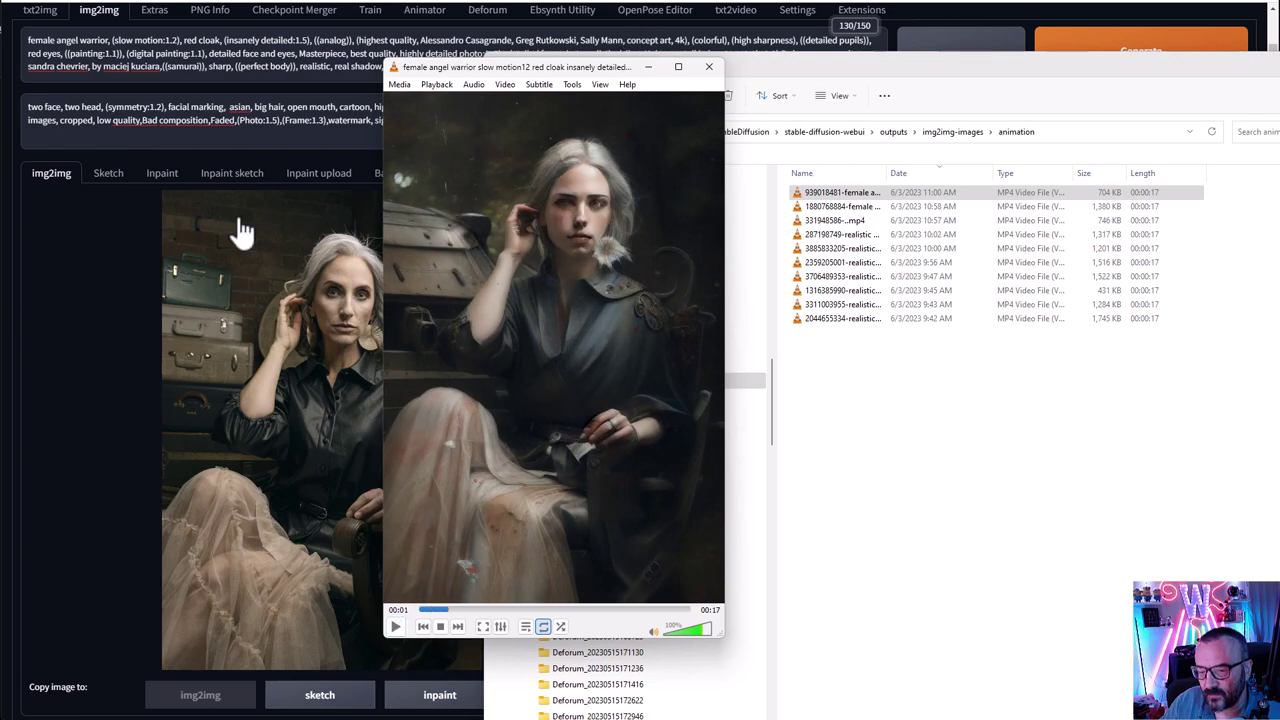
pyautogui.click(100, 340)
pyautogui.scroll(-4, 322, 470)
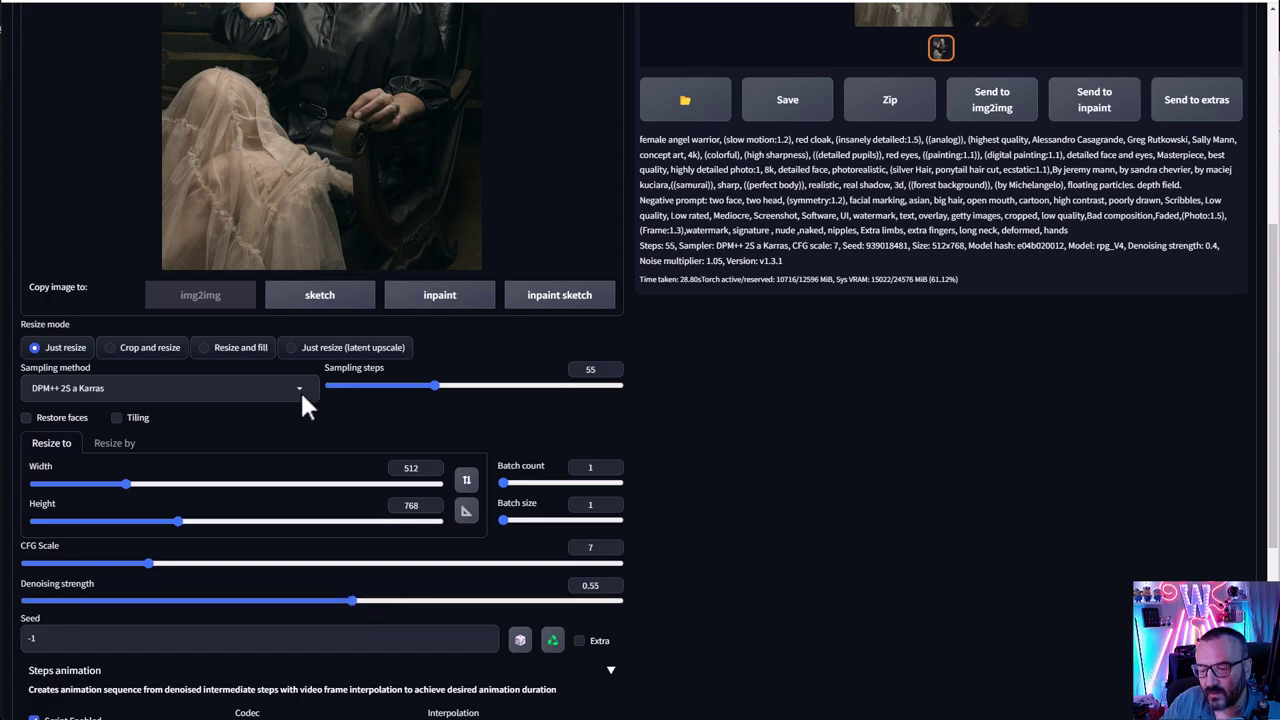
# Render a new 0.55-denoising warrior image, inspect it full size, then switch to the animation folder
pyautogui.scroll(5, 849, 475)
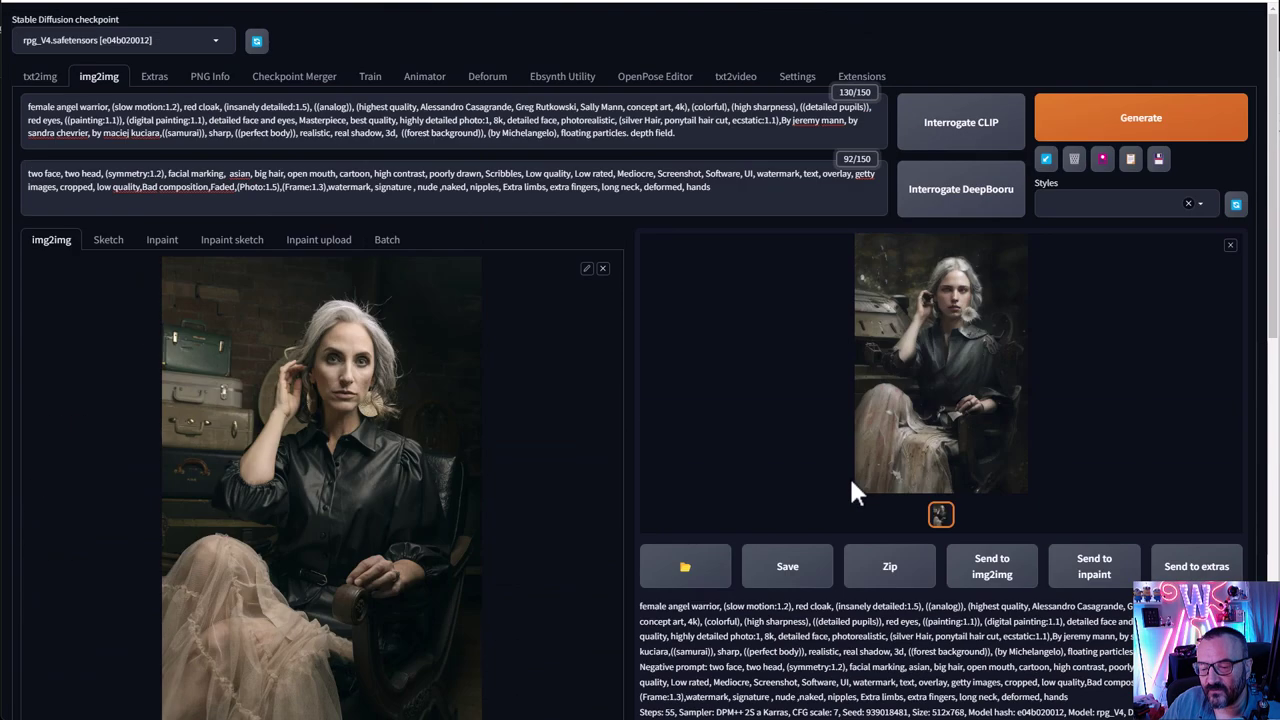
pyautogui.click(1194, 124)
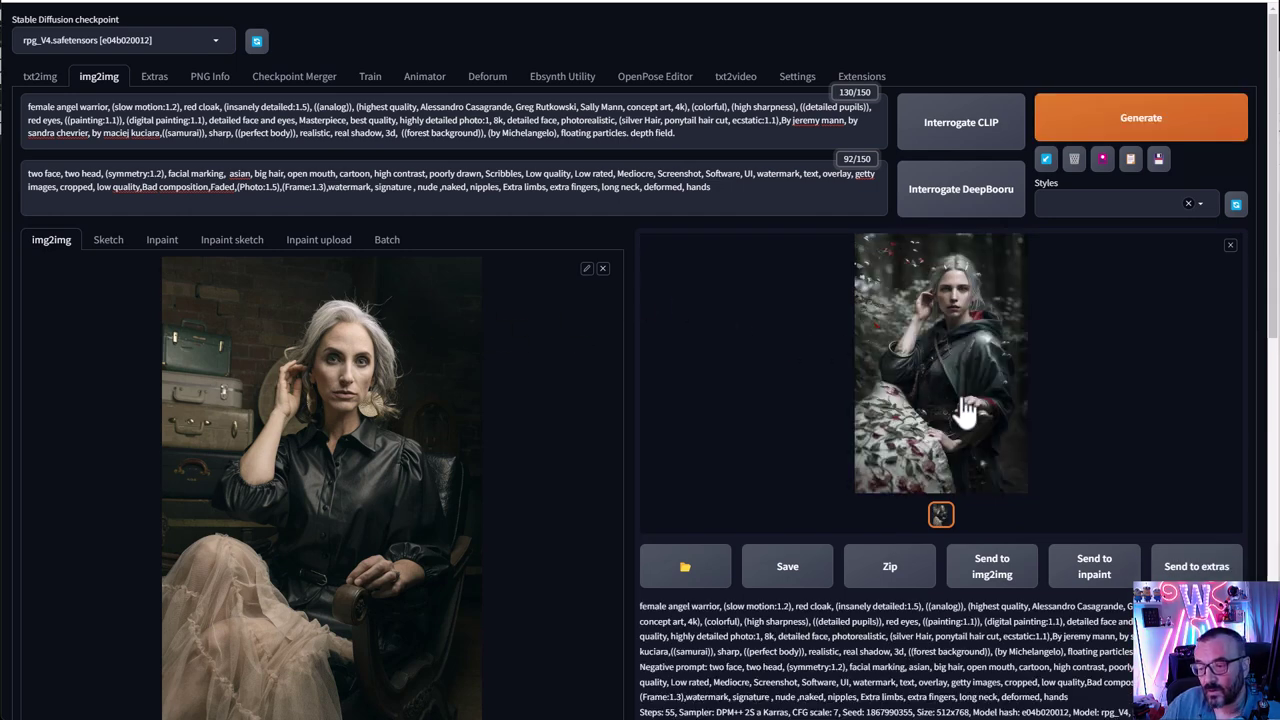
pyautogui.click(952, 436)
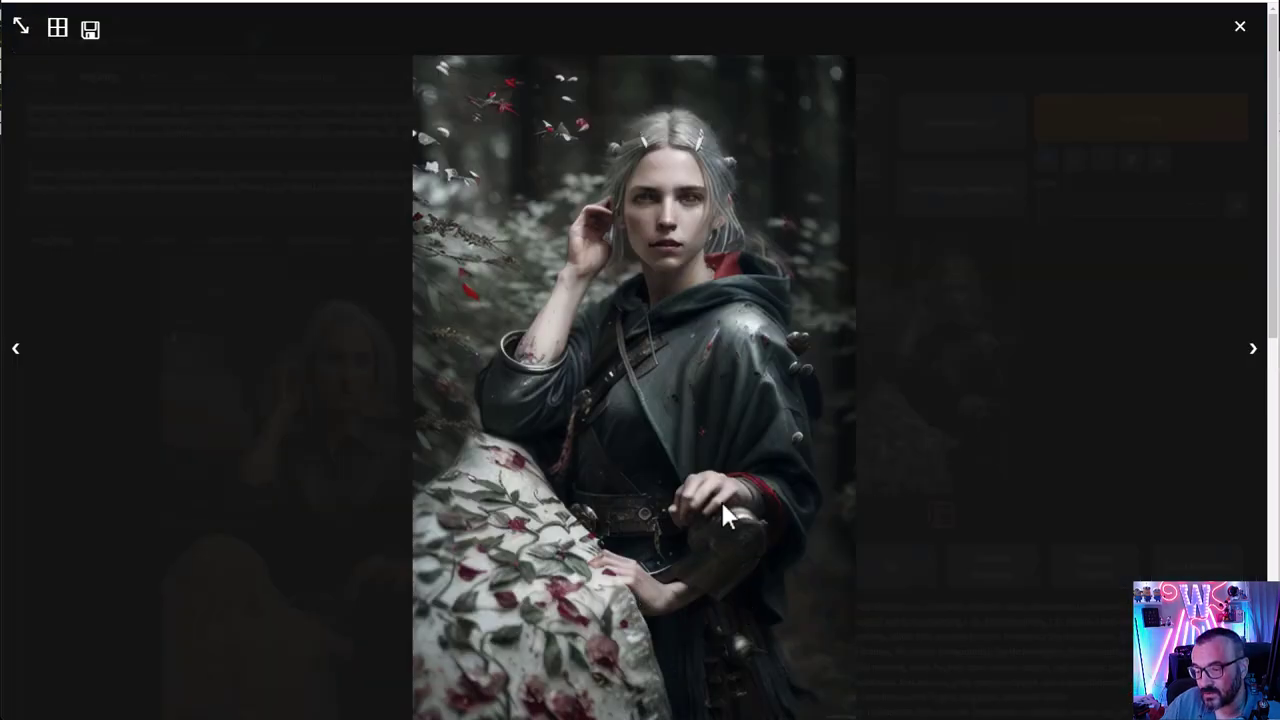
pyautogui.click(1240, 27)
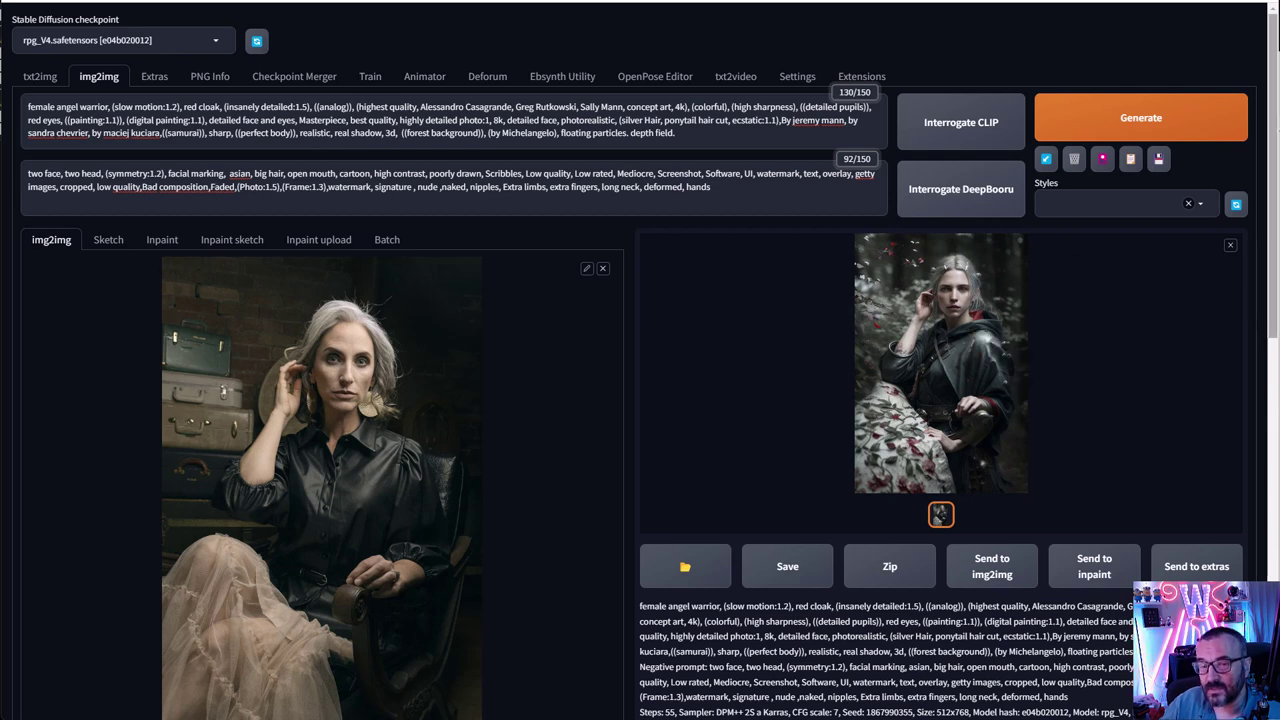
pyautogui.hotkey('alt', 'Tab')
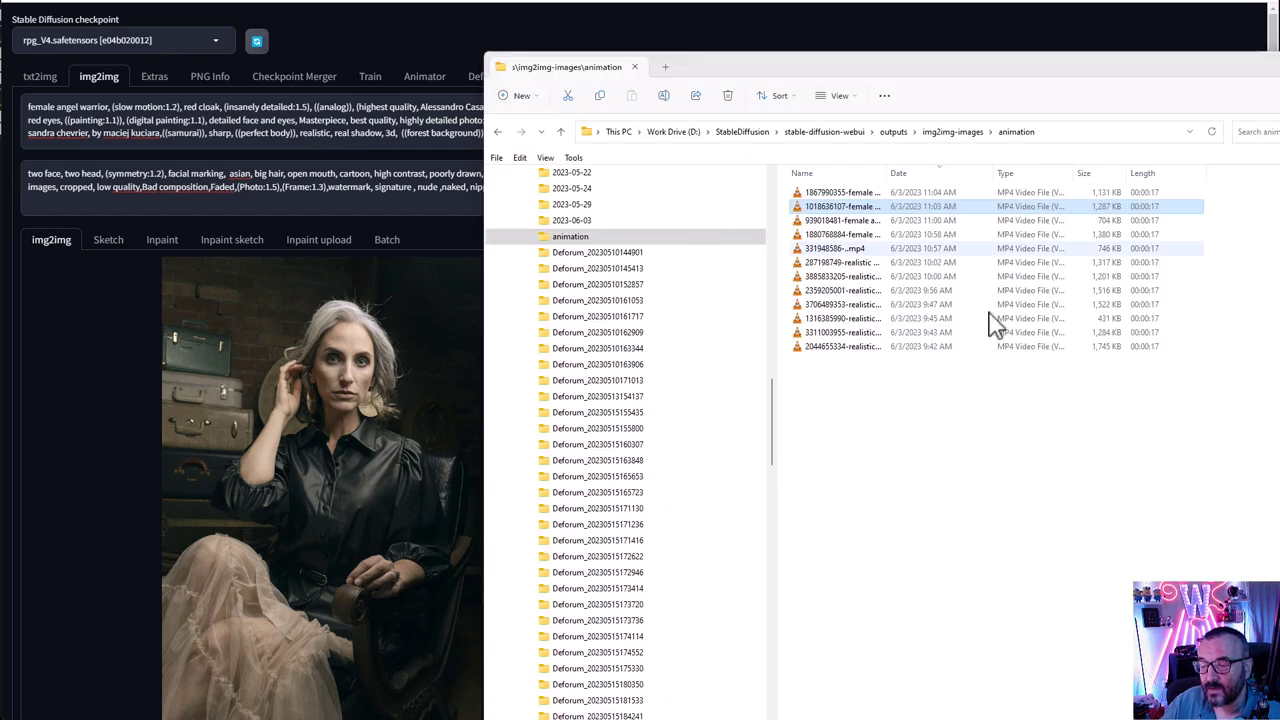
# Open the 1,131 KB warrior animation in VLC, pause it at five seconds, and return to the WebUI
pyautogui.click(843, 192)
pyautogui.press('Return')
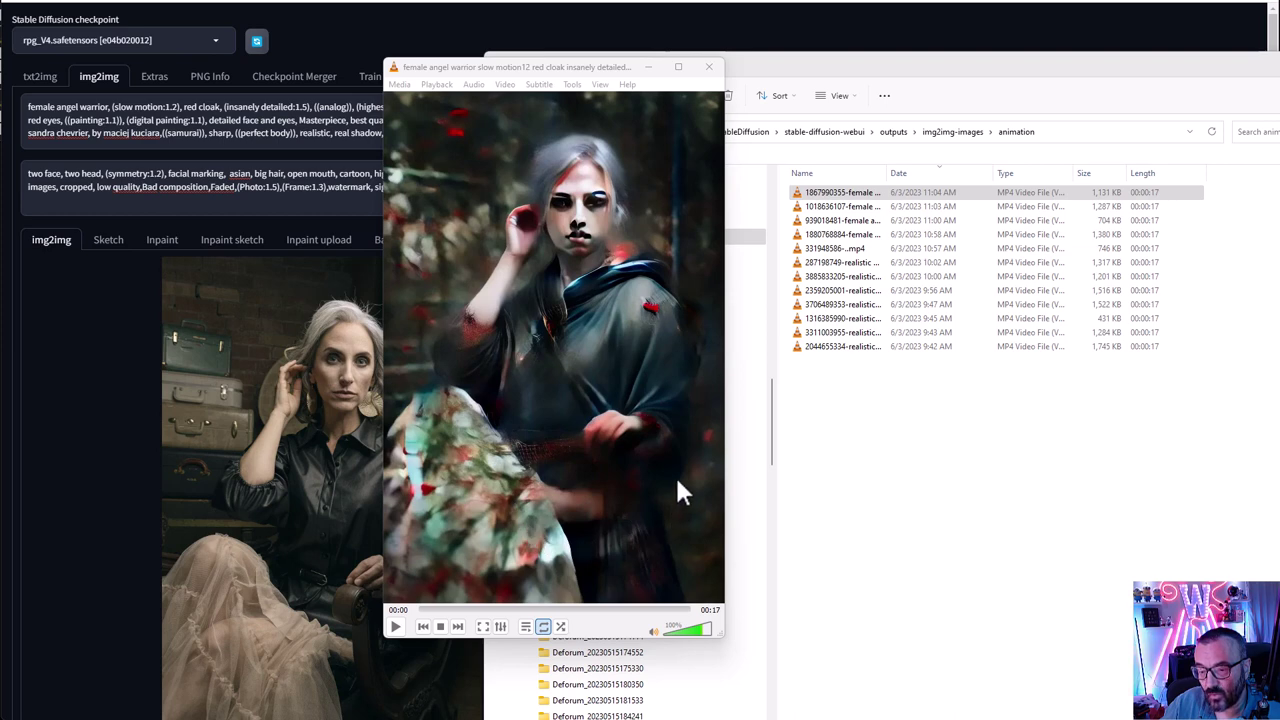
pyautogui.click(395, 626)
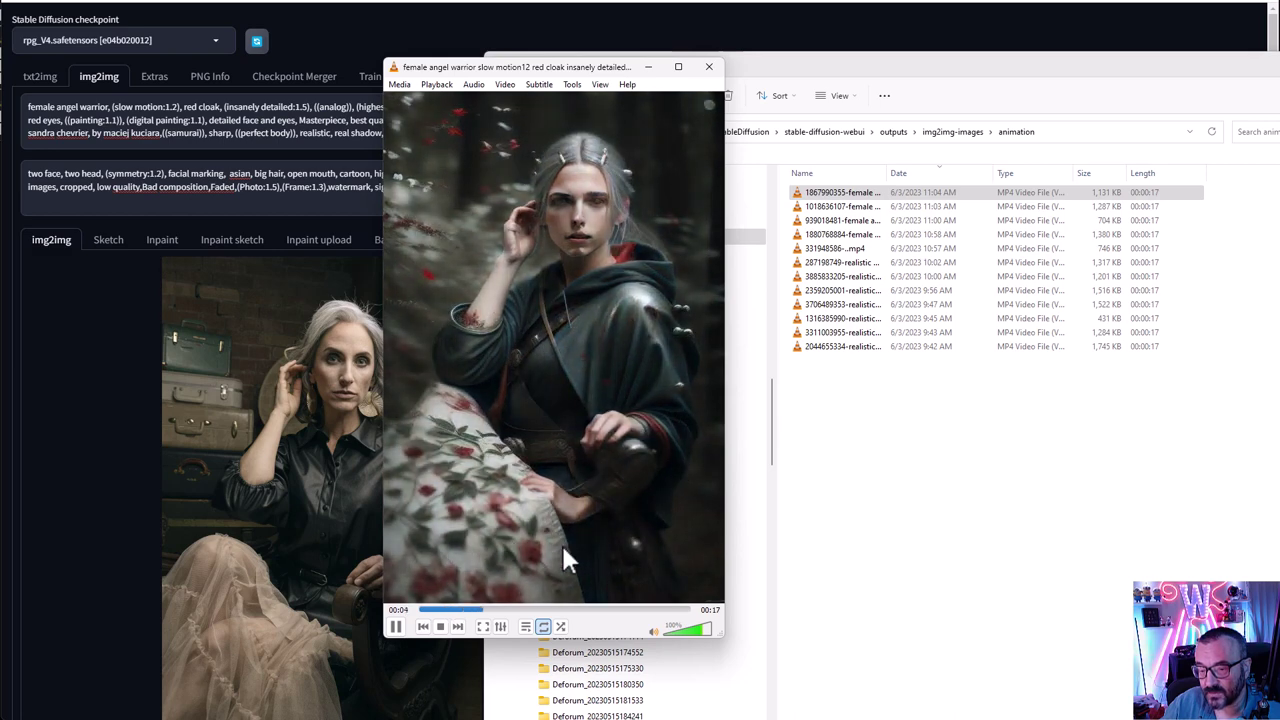
pyautogui.click(395, 626)
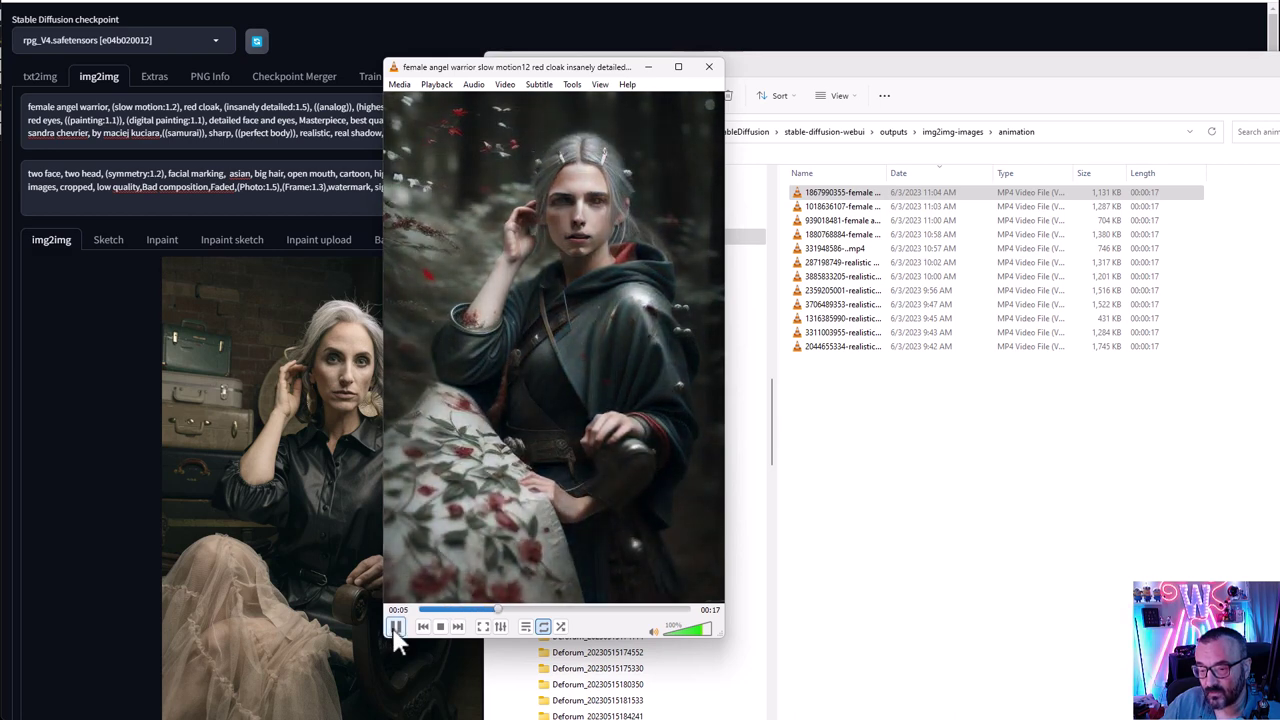
pyautogui.click(711, 28)
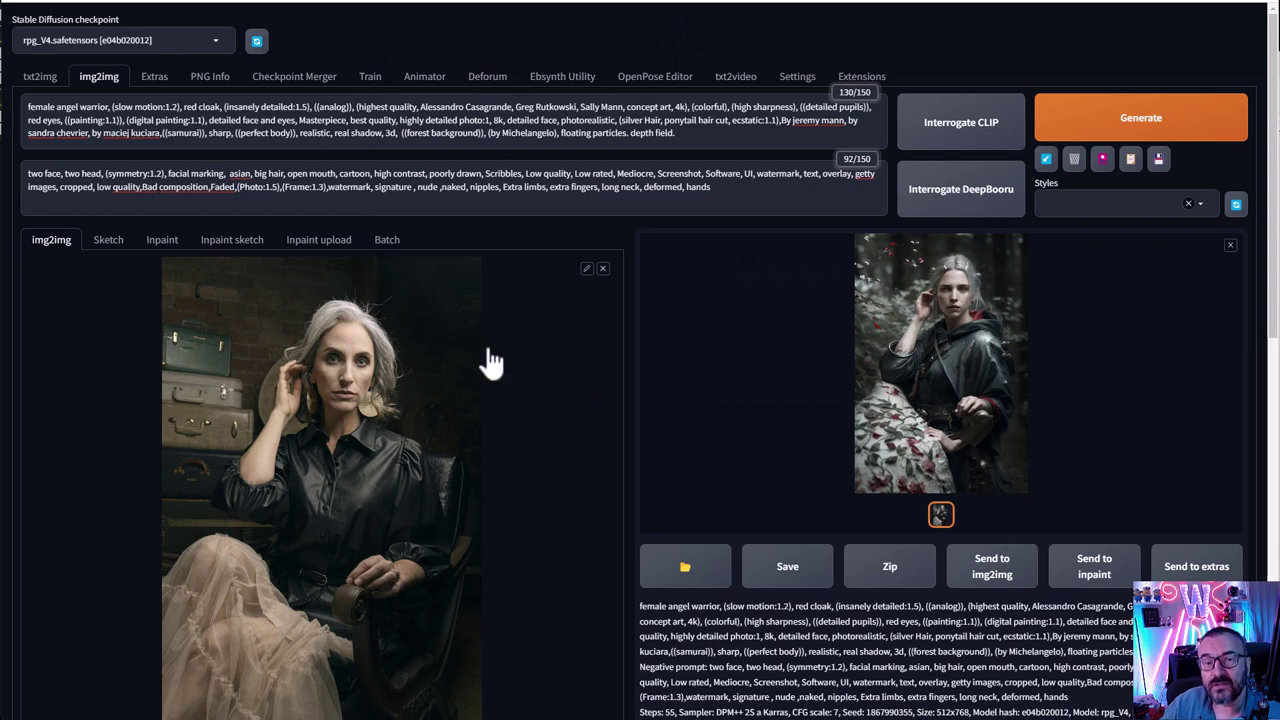
# Expand the ControlNet panel and drop the seated grey-haired woman photo into Unit 0
pyautogui.scroll(-5, 520, 370)
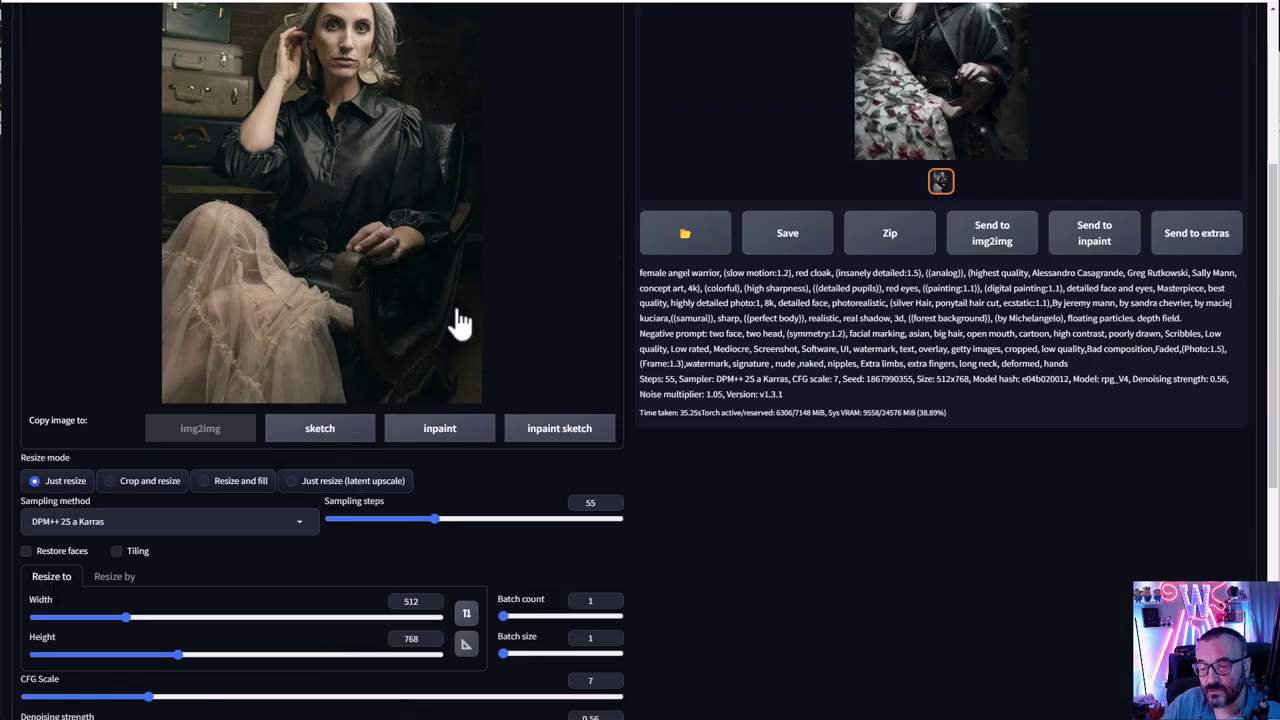
pyautogui.scroll(-7, 460, 323)
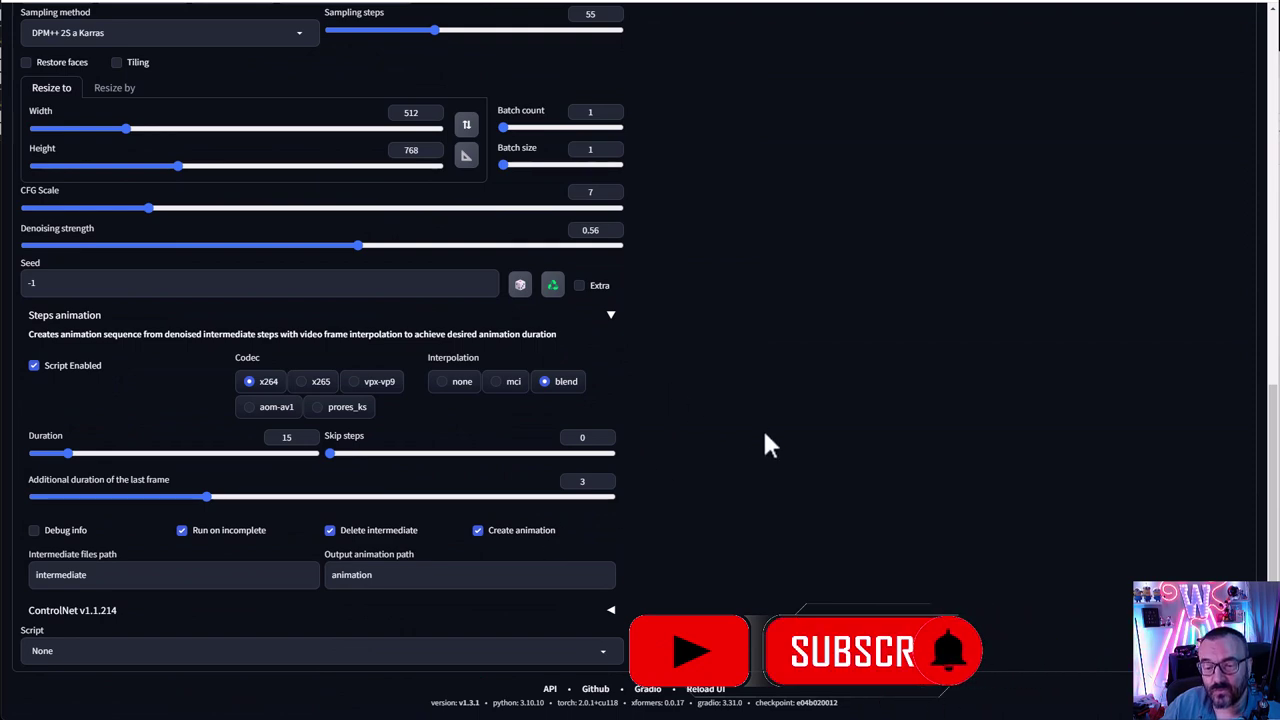
pyautogui.click(610, 611)
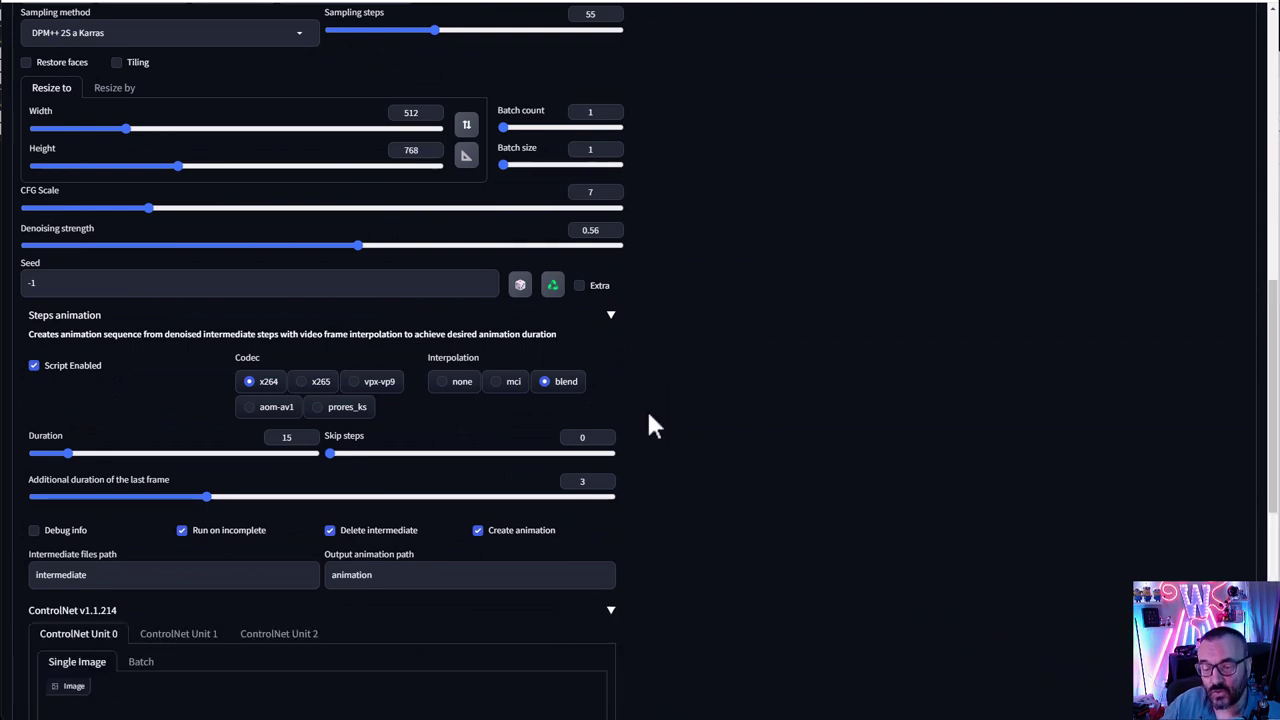
pyautogui.scroll(-5, 646, 425)
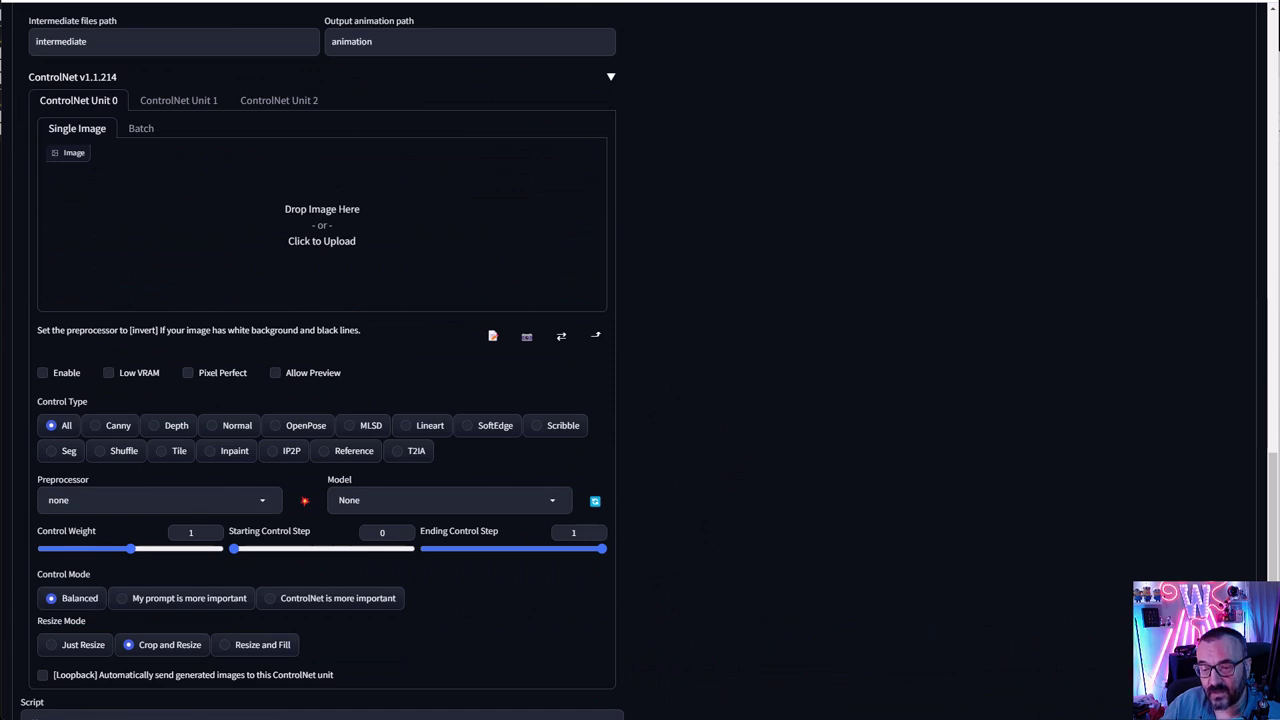
pyautogui.moveTo(1279, 250); pyautogui.dragTo(400, 186)
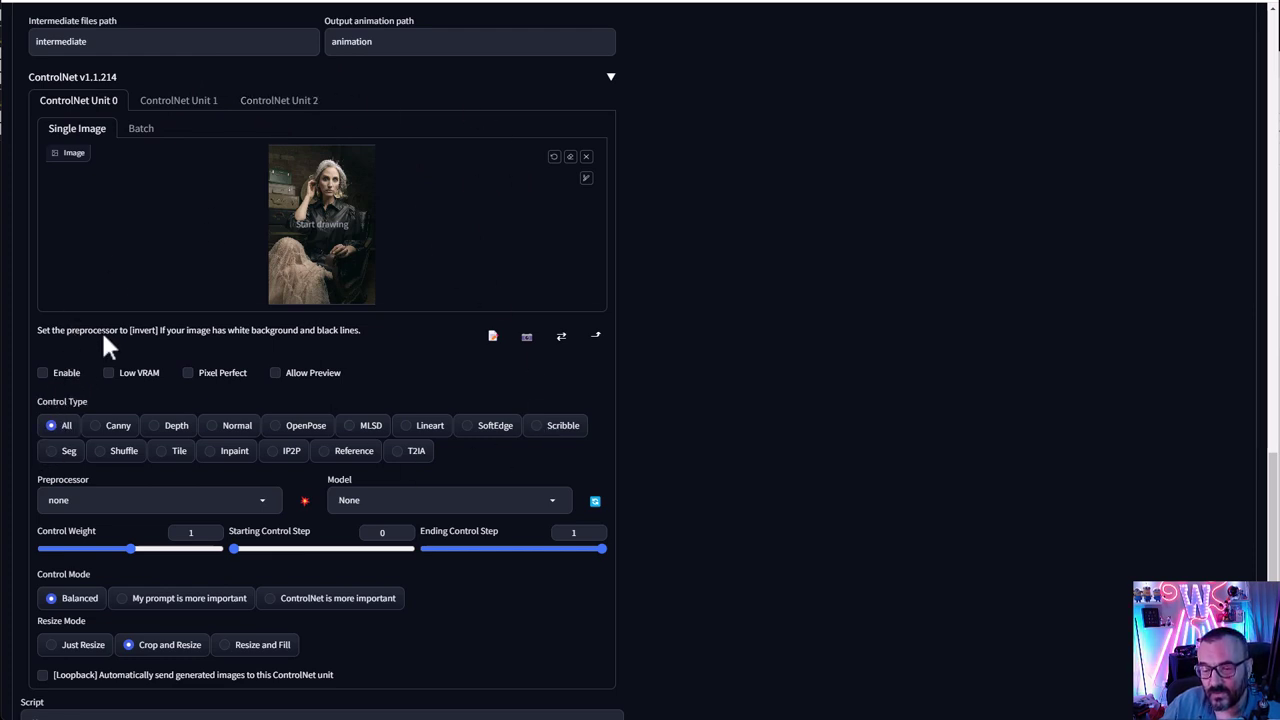
# Set ControlNet Unit 0 to Canny with the canny preprocessor at 768 resolution
pyautogui.click(117, 427)
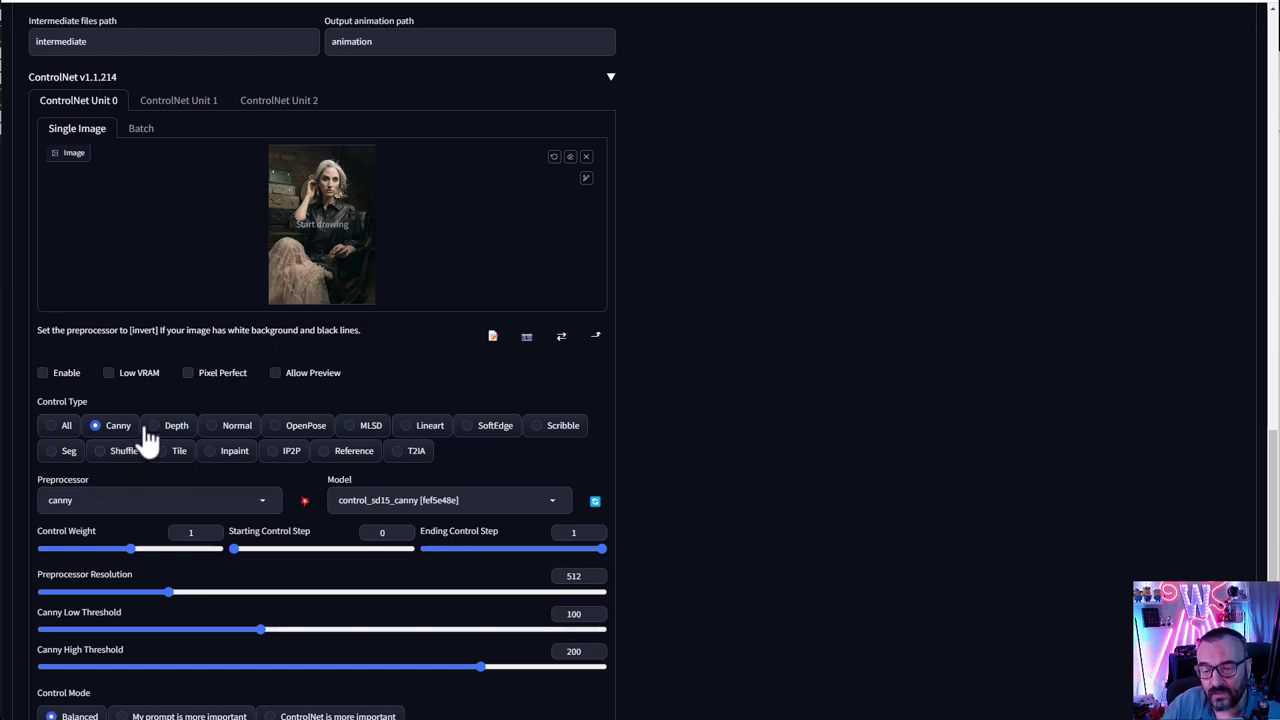
pyautogui.click(260, 498)
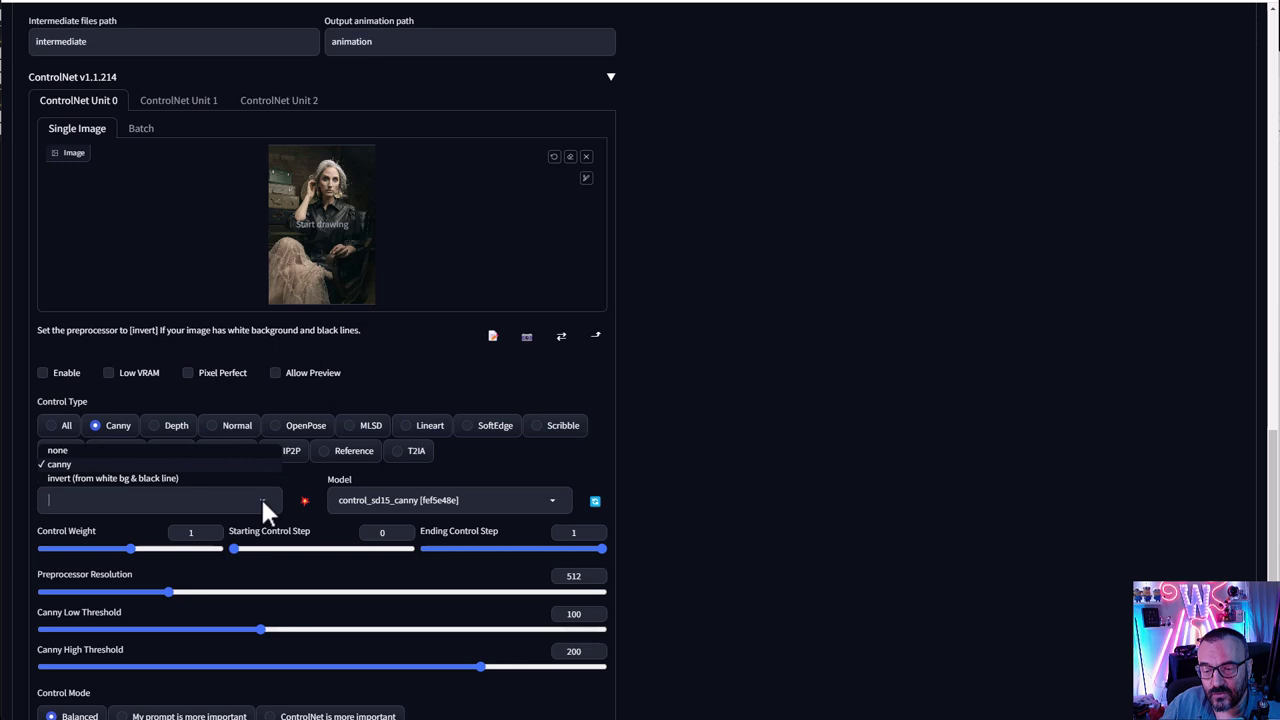
pyautogui.click(517, 475)
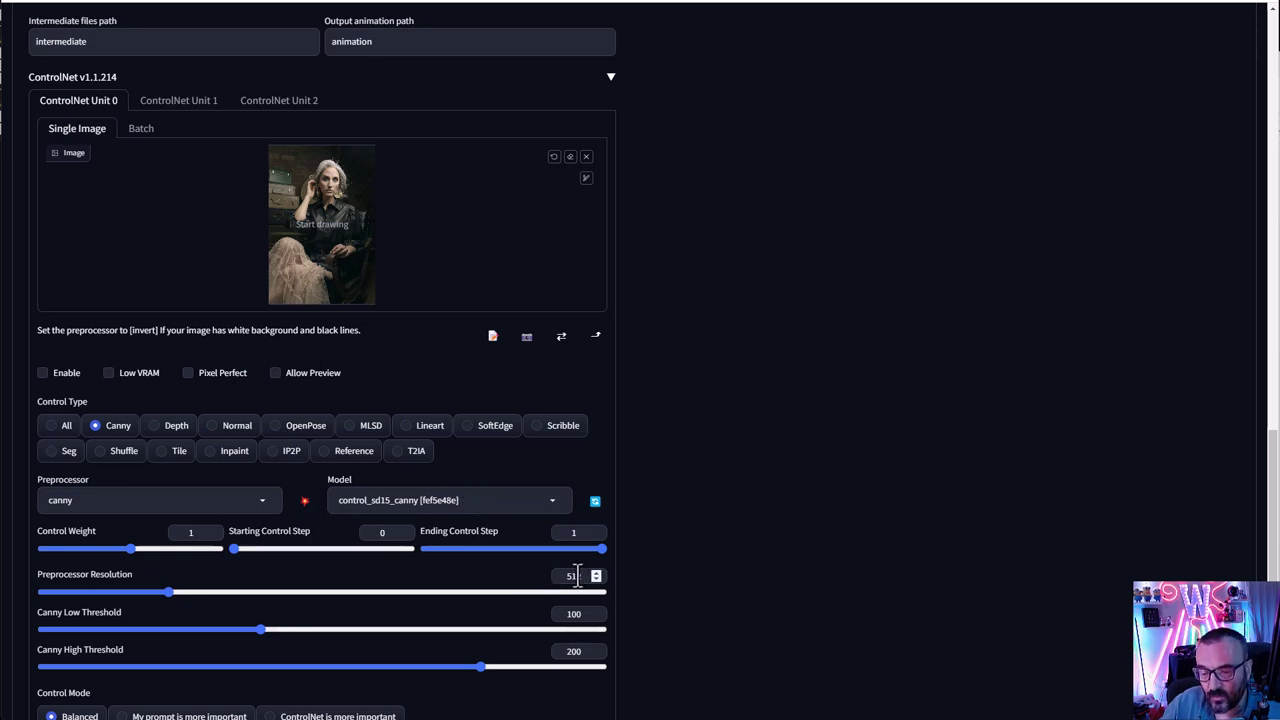
pyautogui.moveTo(577, 575); pyautogui.dragTo(517, 577)
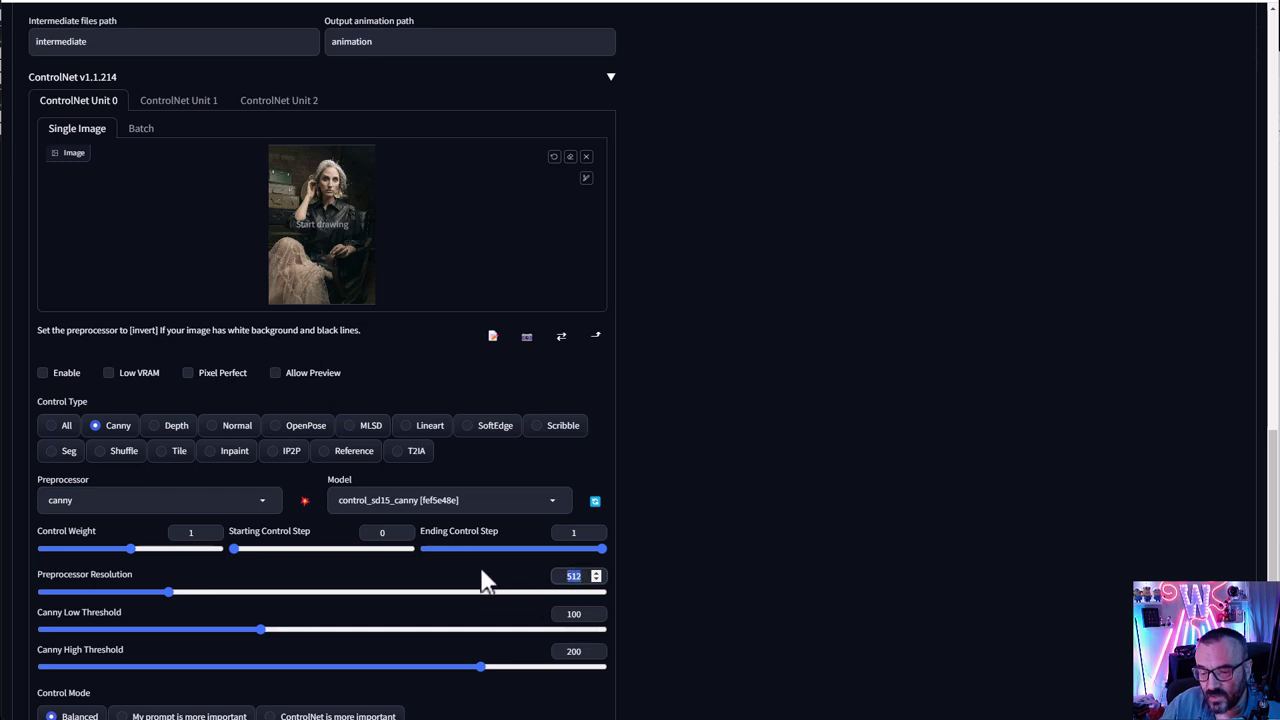
pyautogui.write('768')
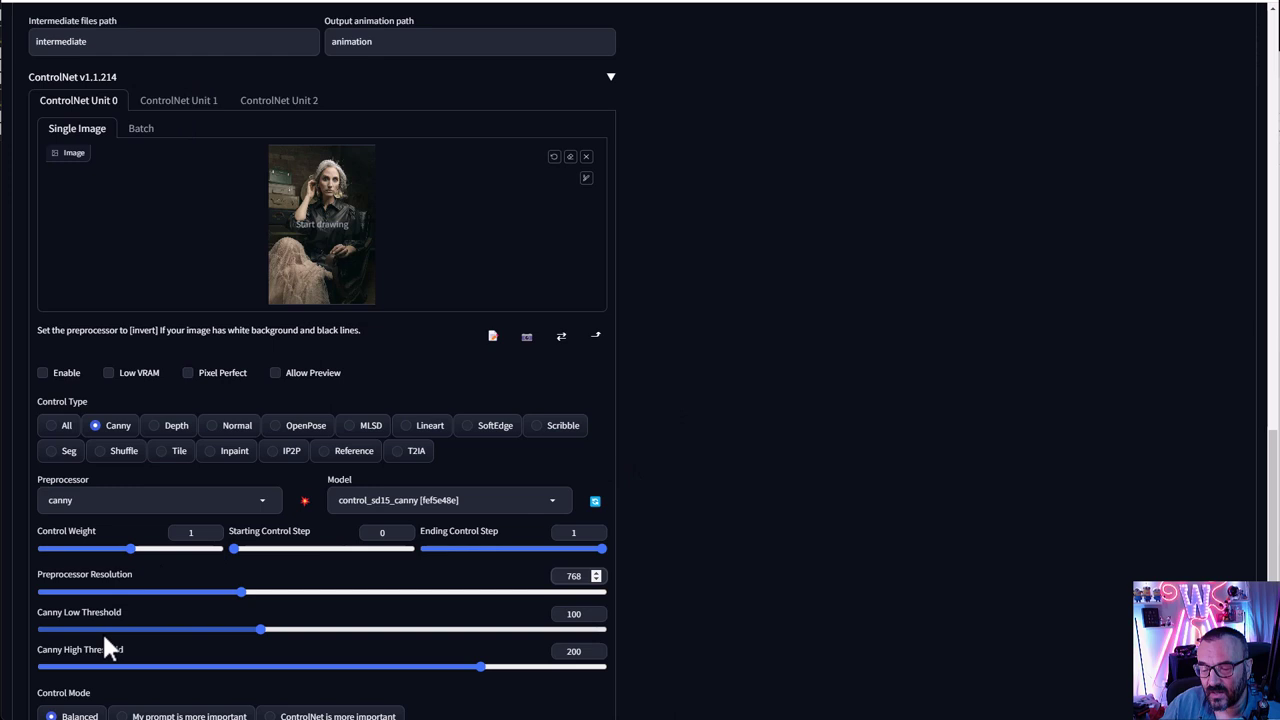
pyautogui.scroll(-1, 395, 637)
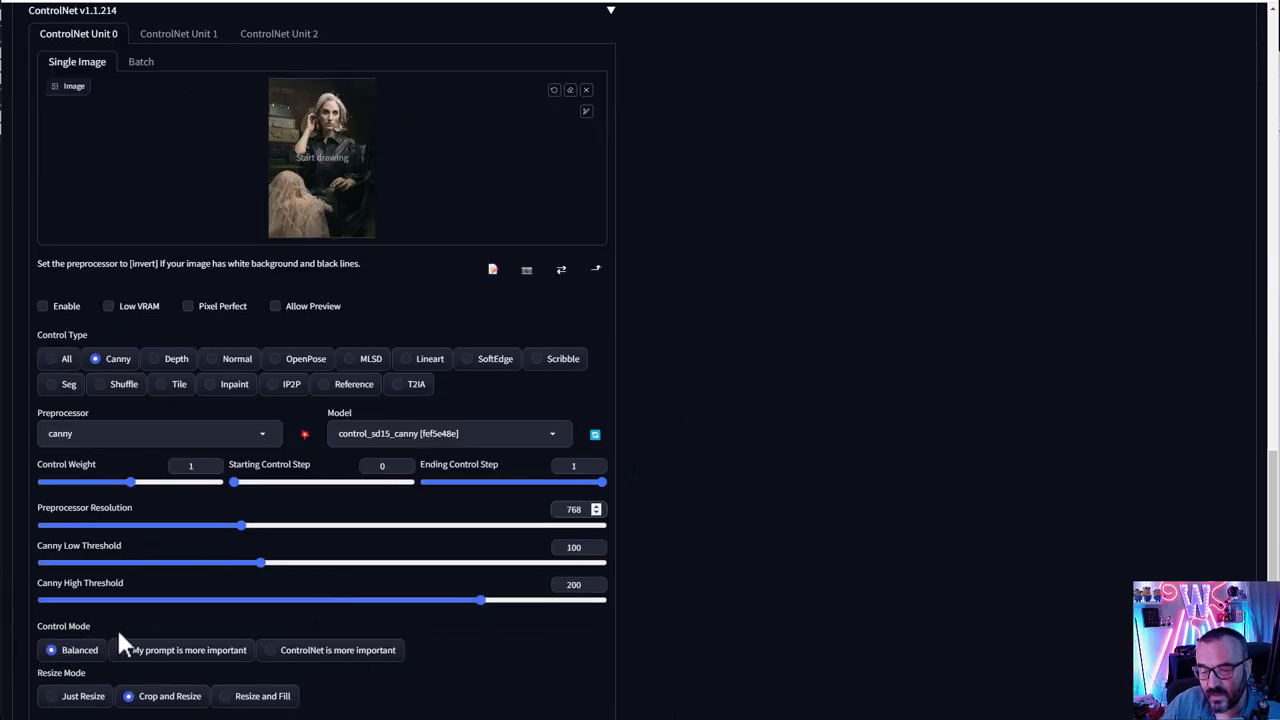
pyautogui.scroll(2, 101, 631)
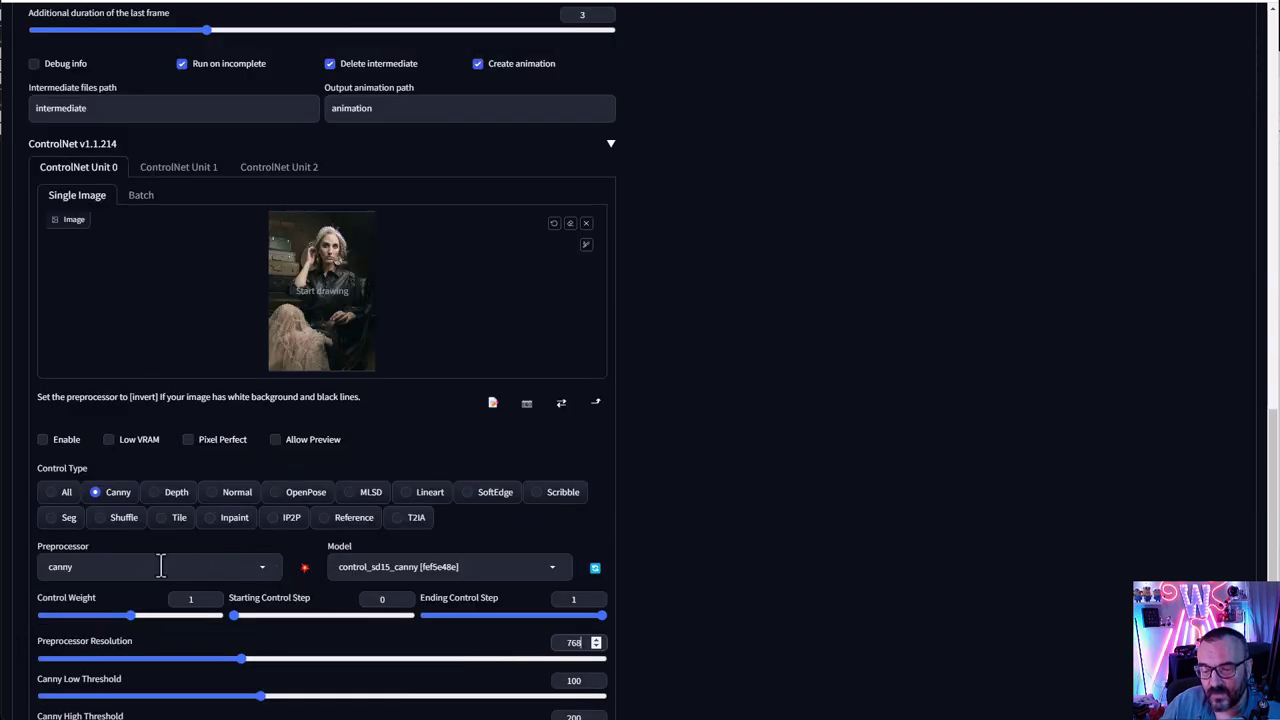
pyautogui.click(310, 585)
# Preview the Canny edge map of the portrait and lower the control weight to 0.7
pyautogui.click(305, 568)
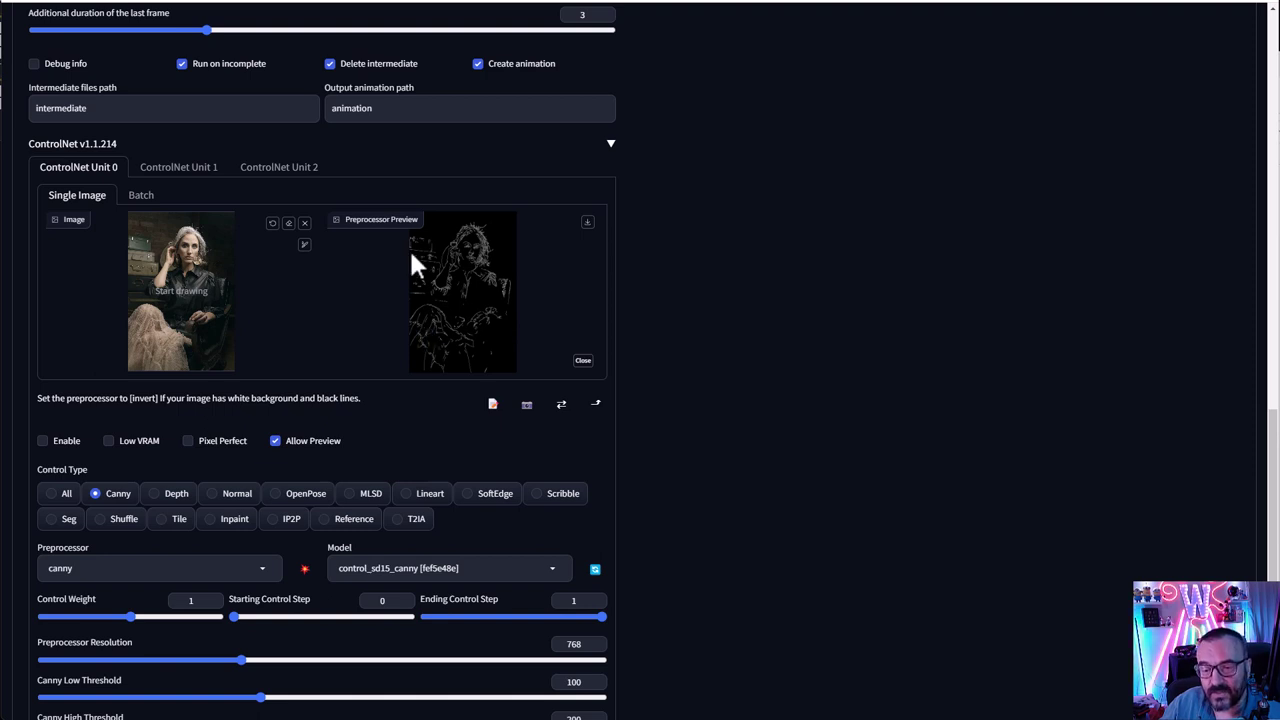
pyautogui.scroll(-1, 392, 357)
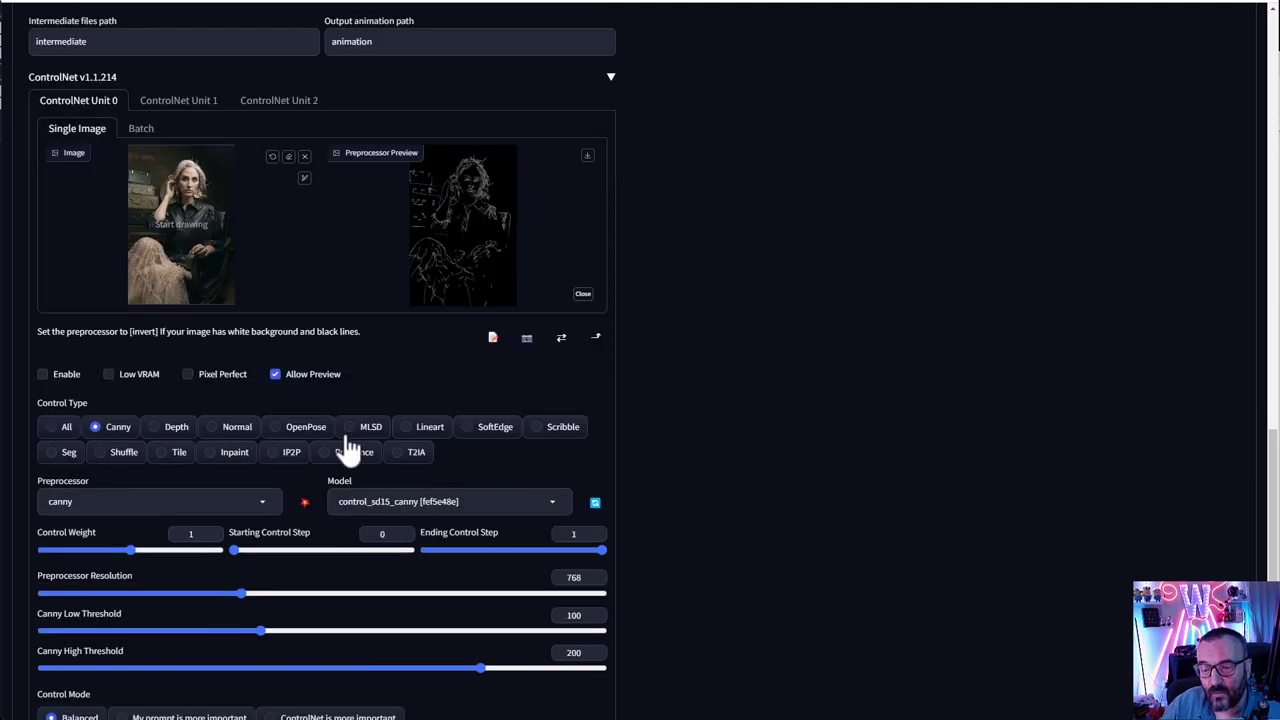
pyautogui.moveTo(126, 550); pyautogui.dragTo(103, 550)
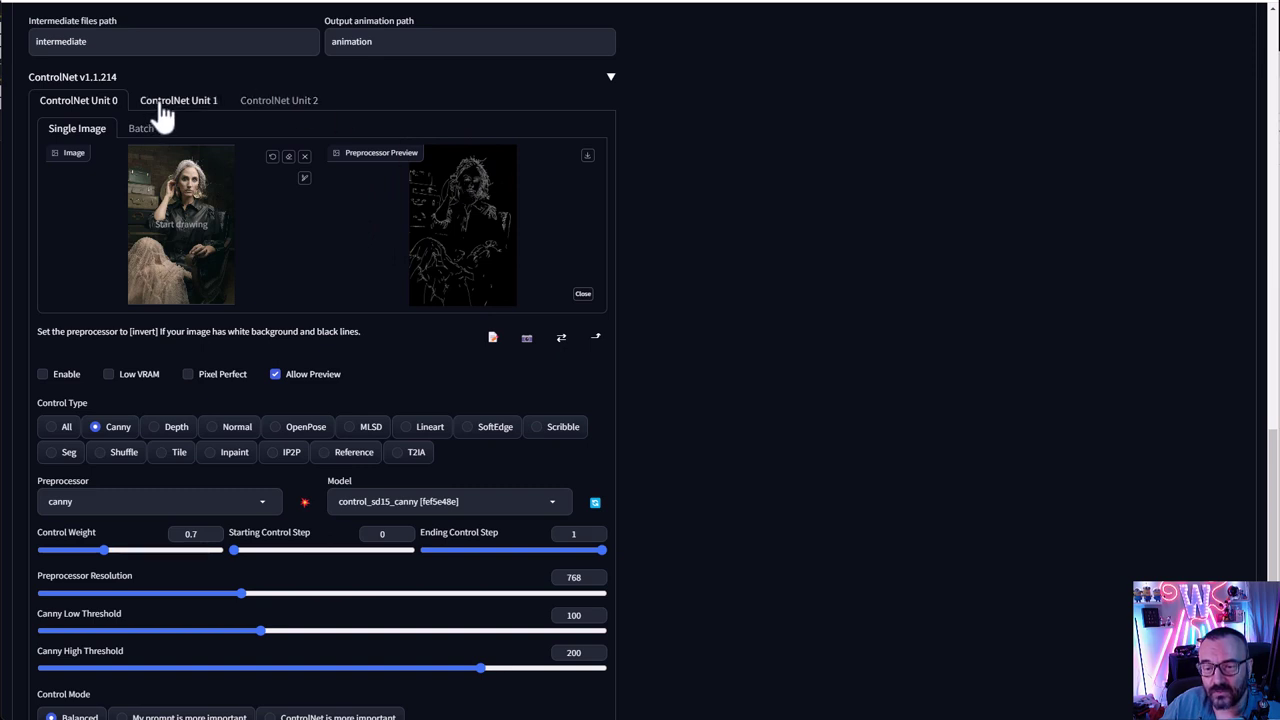
# Enable ControlNet Unit 0 and load the portrait into Unit 1
pyautogui.click(41, 374)
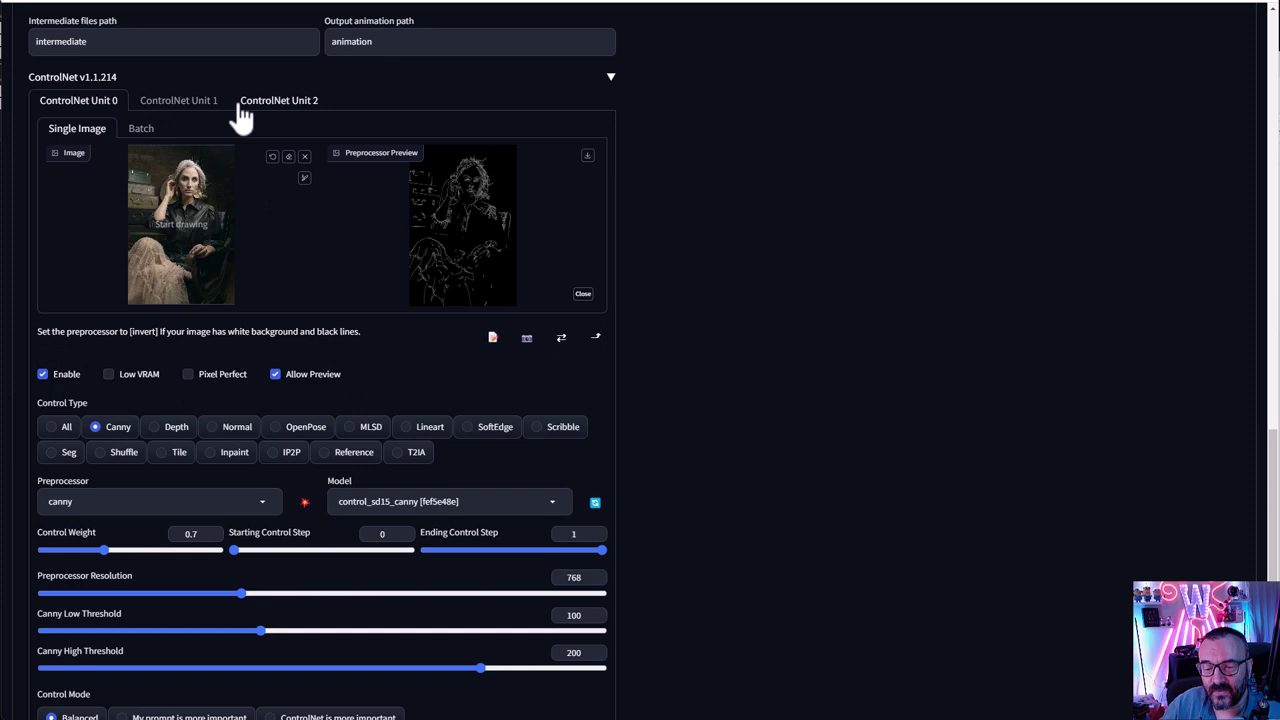
pyautogui.click(172, 108)
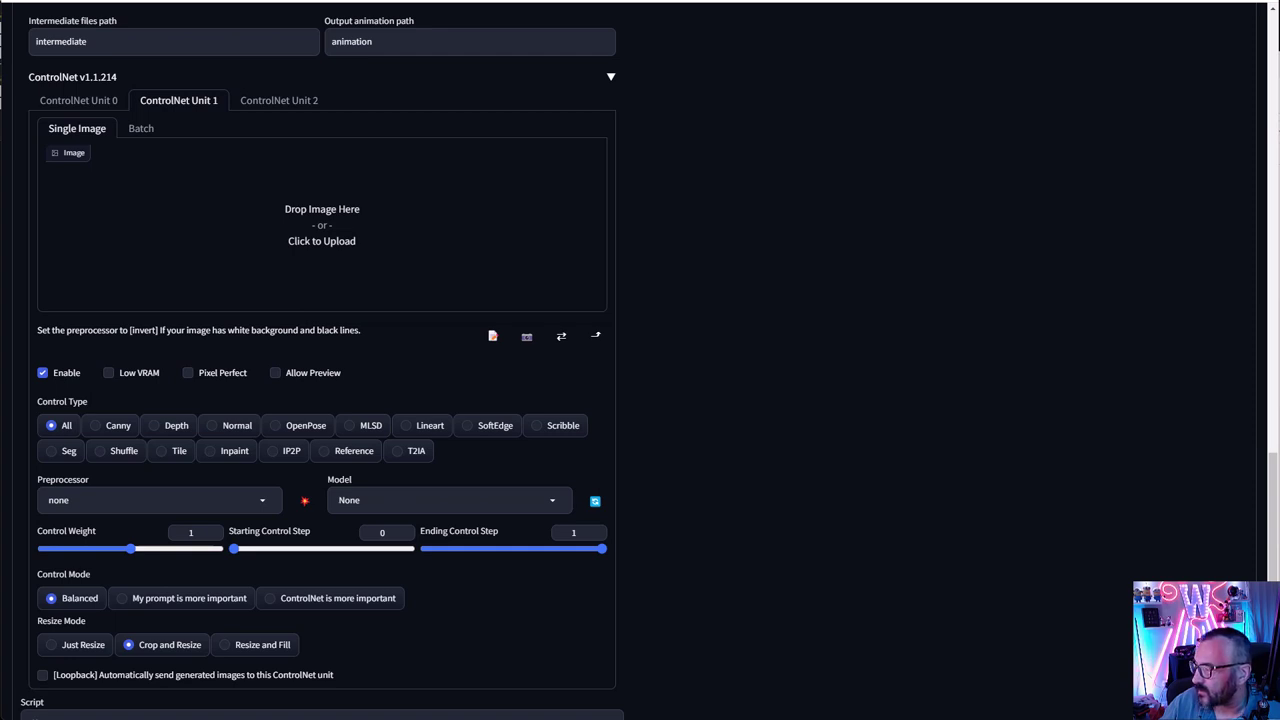
pyautogui.moveTo(940, 293); pyautogui.dragTo(370, 250)
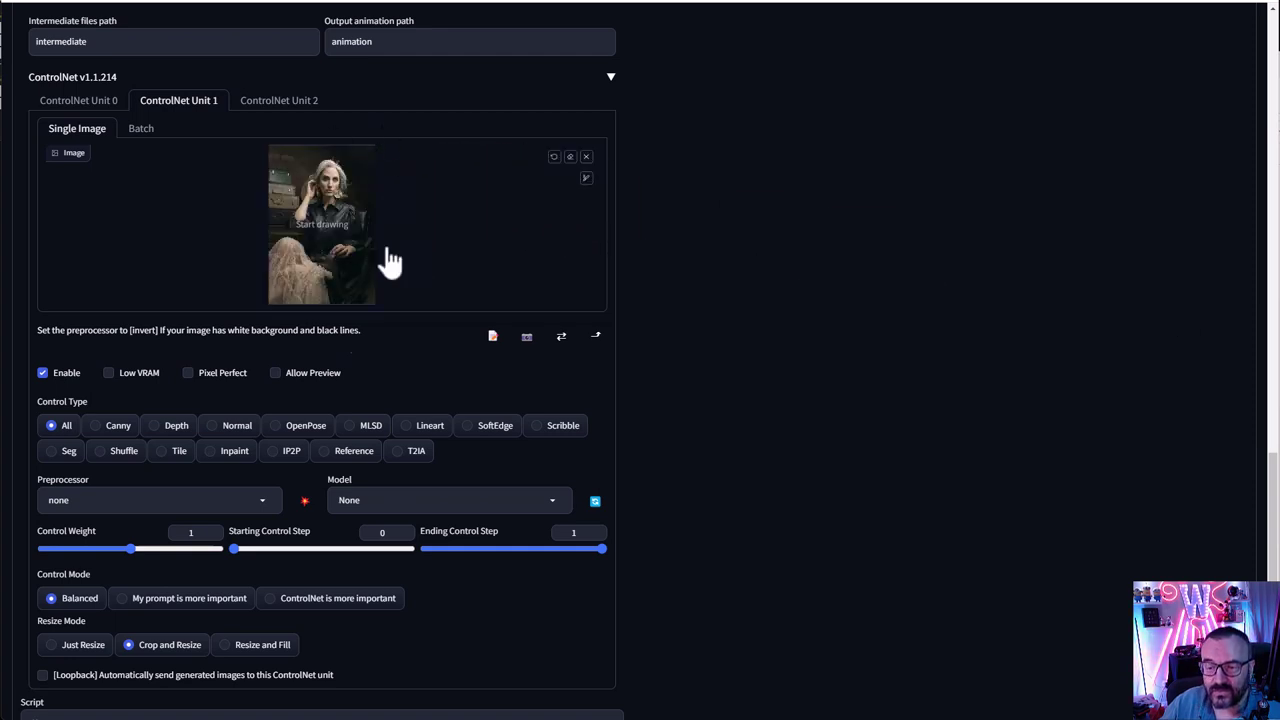
# Set Unit 1 to OpenPose, preview the pose skeleton, and choose 'ControlNet is more important'
pyautogui.click(303, 432)
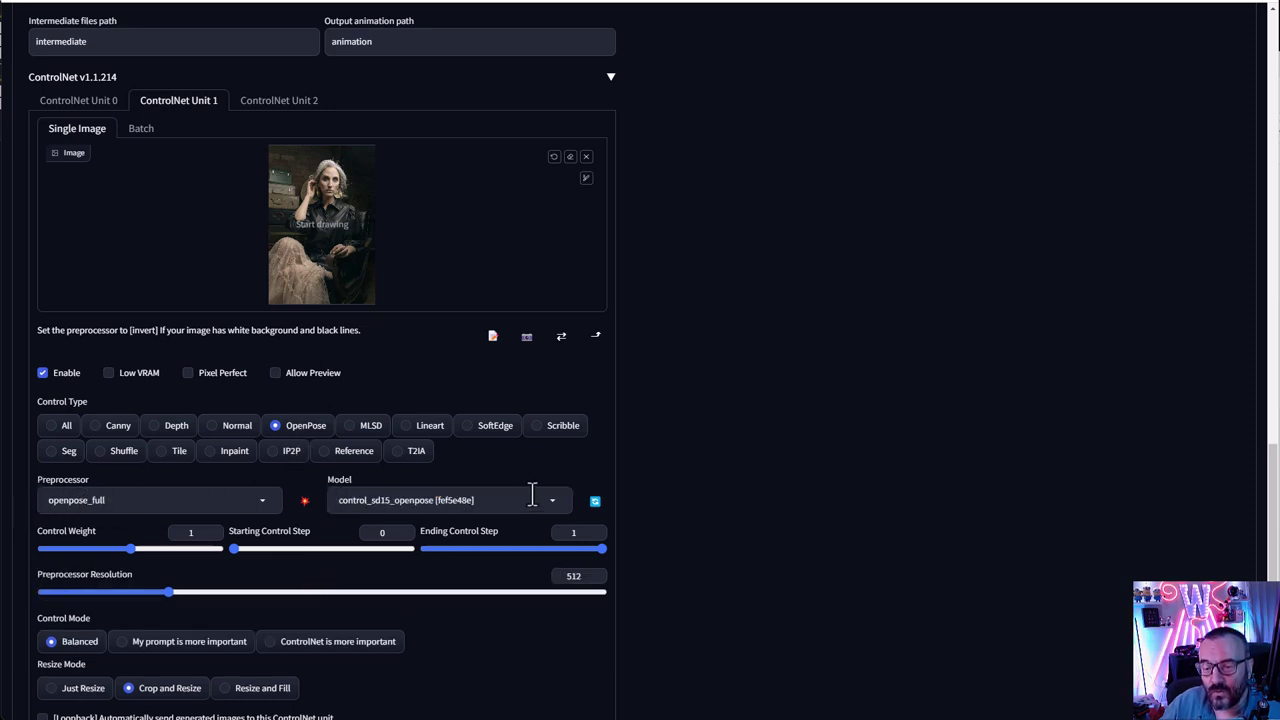
pyautogui.click(304, 501)
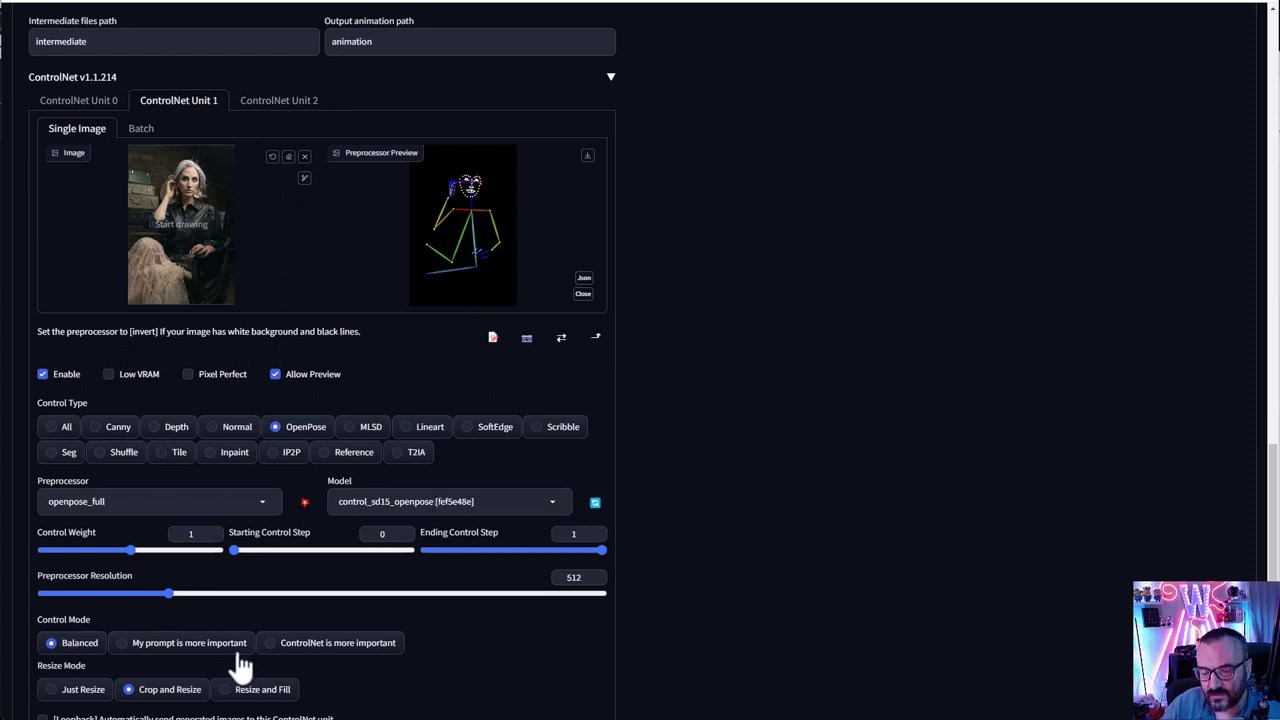
pyautogui.click(318, 647)
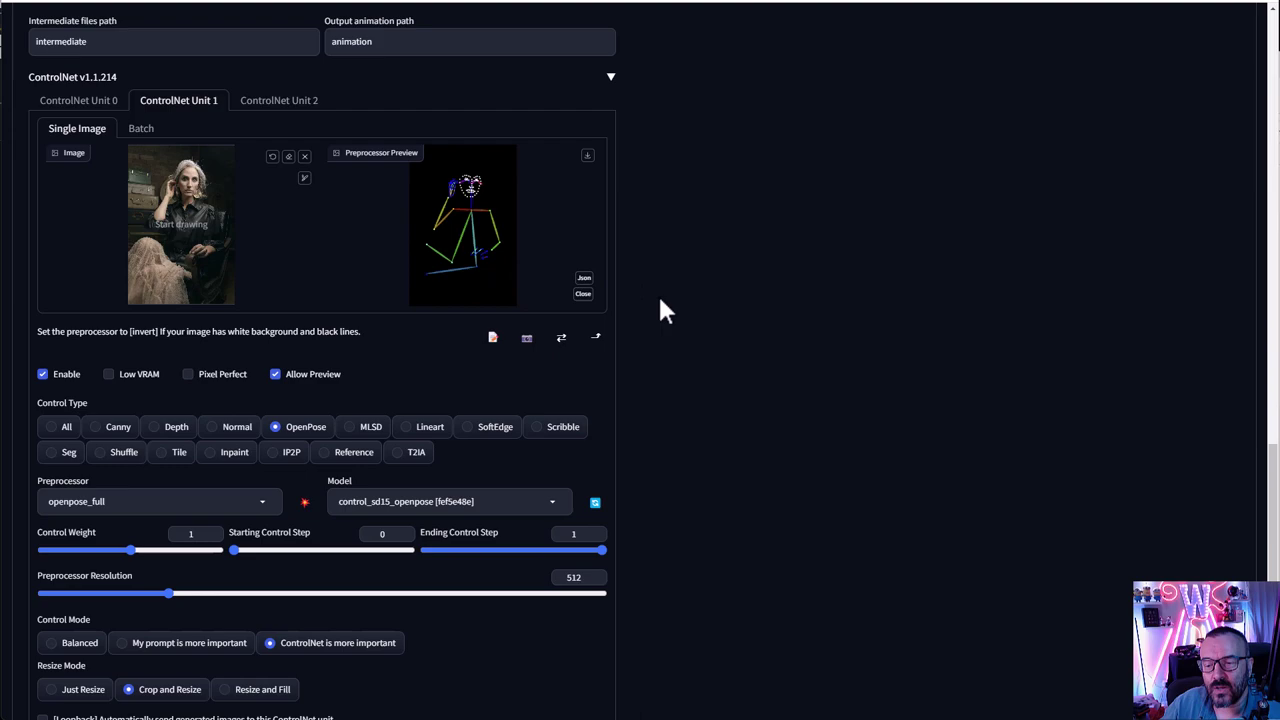
pyautogui.scroll(4, 650, 458)
# Generate a new ControlNet-guided warrior render, view it full size, then switch to the latest animation video
pyautogui.scroll(2, 624, 400)
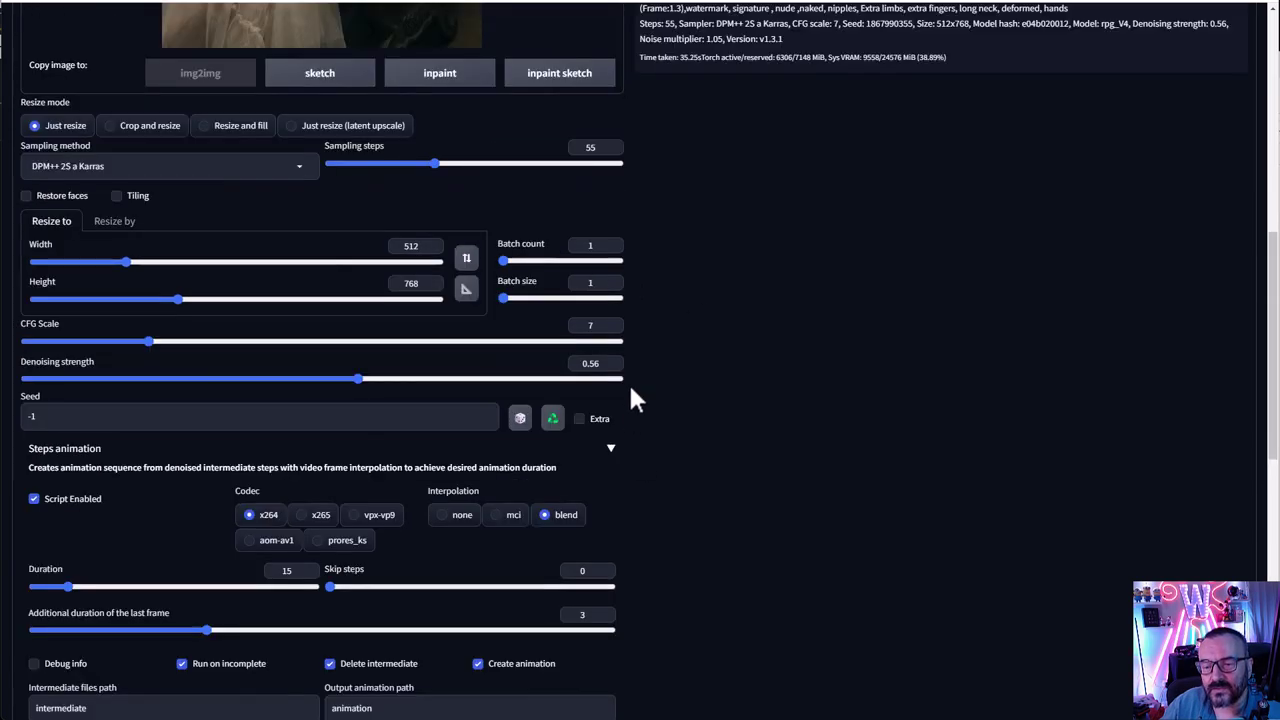
pyautogui.scroll(7, 560, 425)
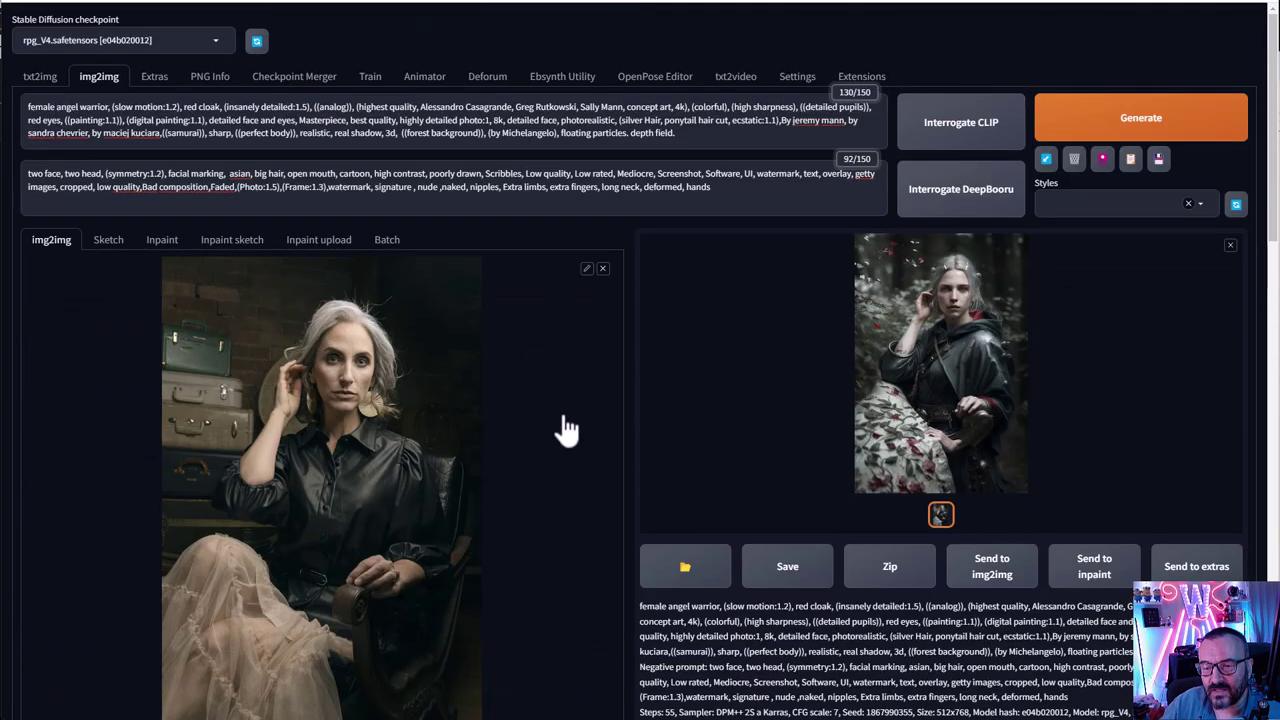
pyautogui.click(1098, 130)
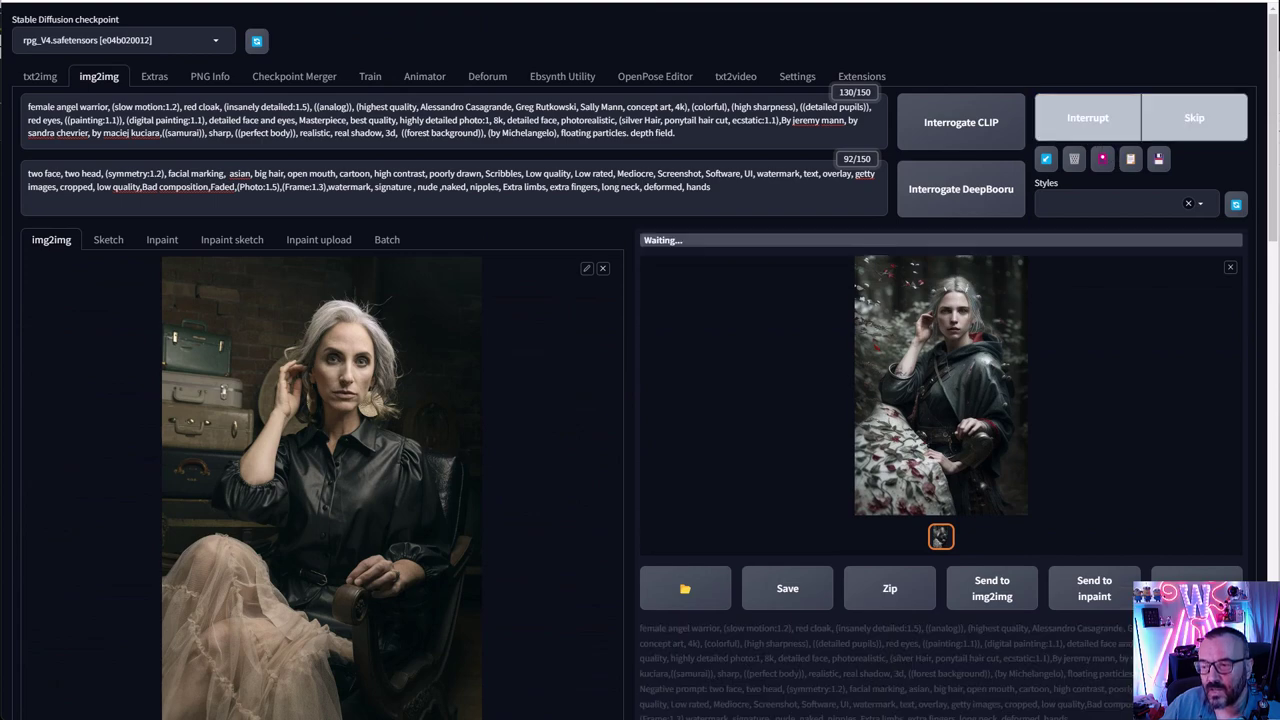
pyautogui.click(908, 303)
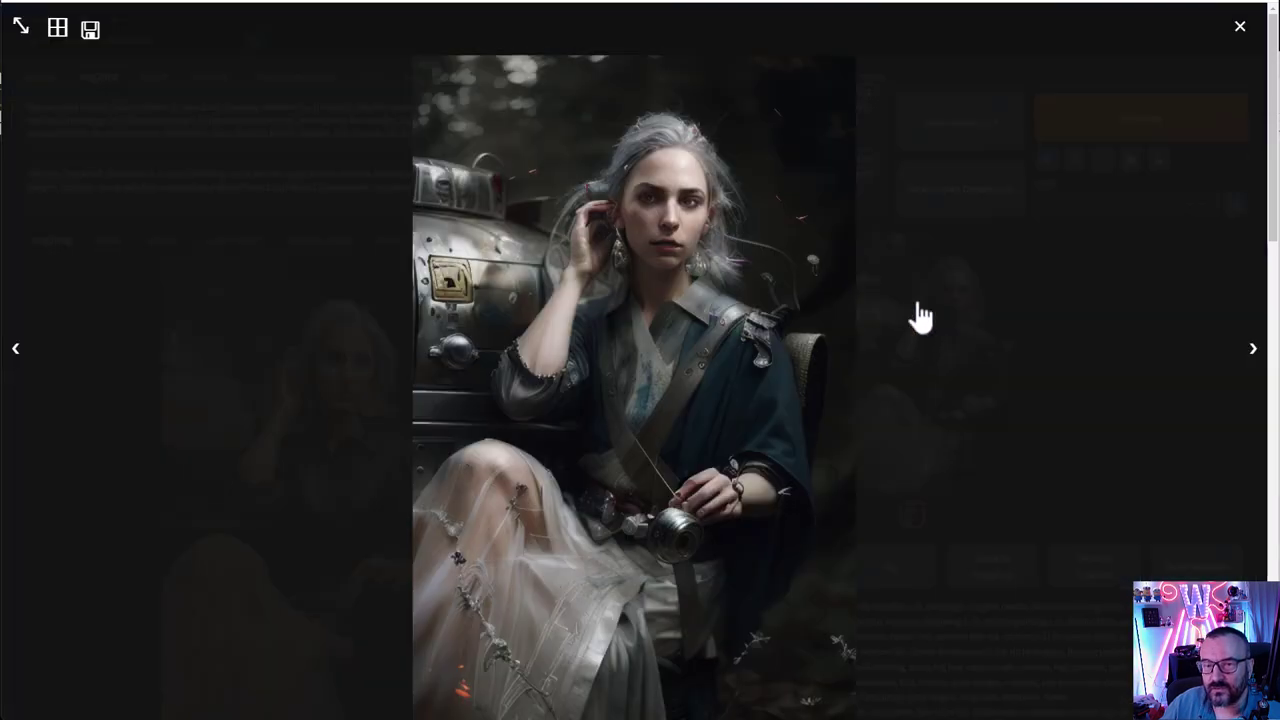
pyautogui.click(1238, 28)
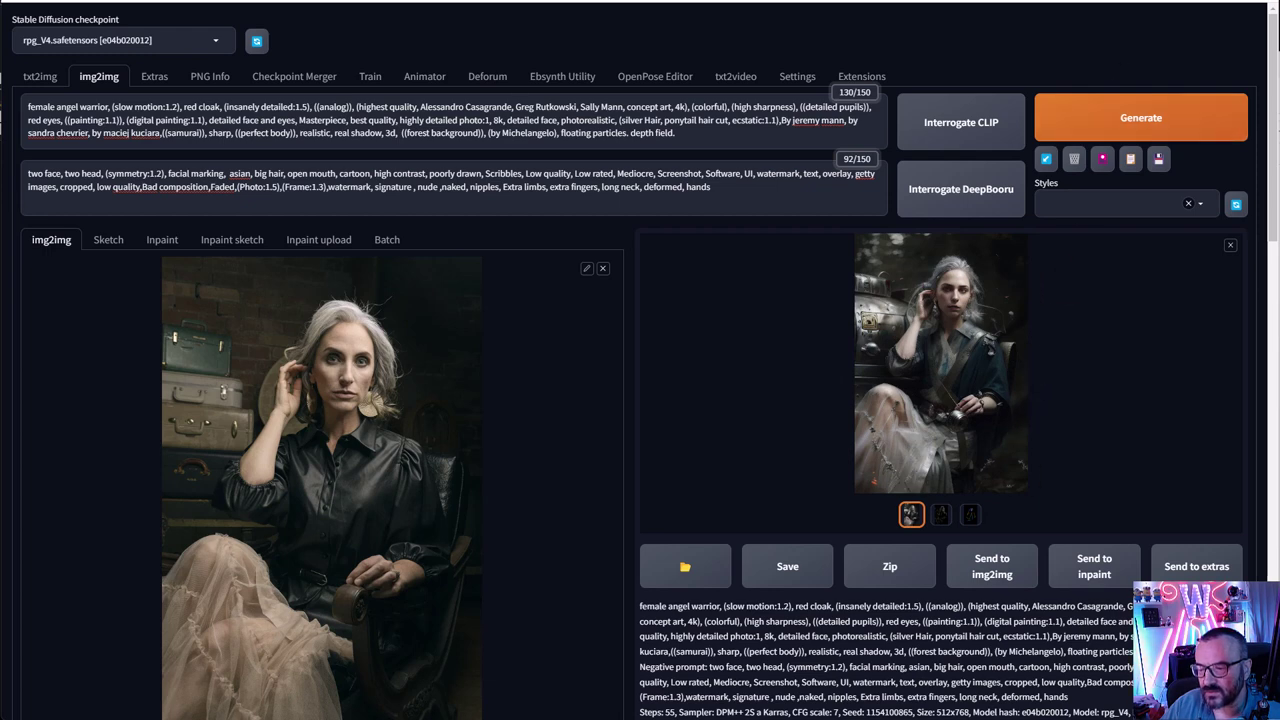
pyautogui.hotkey('alt', 'Tab')
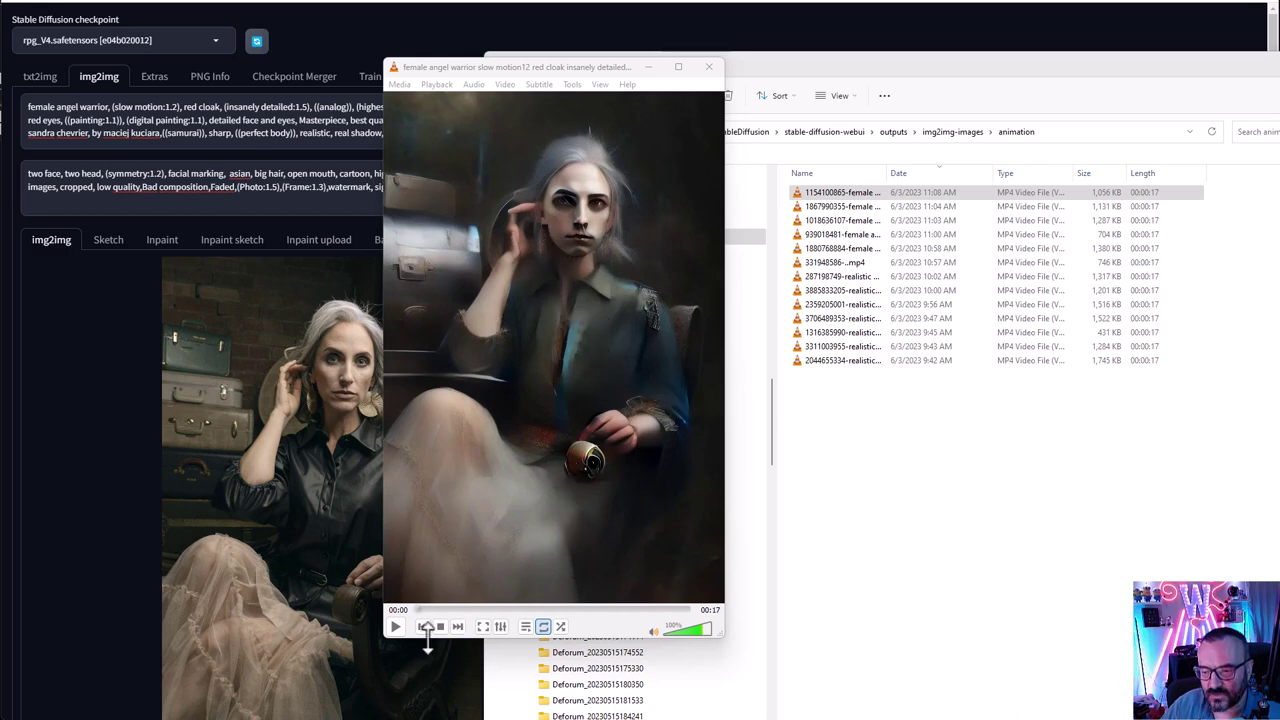
# Play and pause the ControlNet warrior denoising animation, then close VLC and return to the WebUI
pyautogui.click(395, 627)
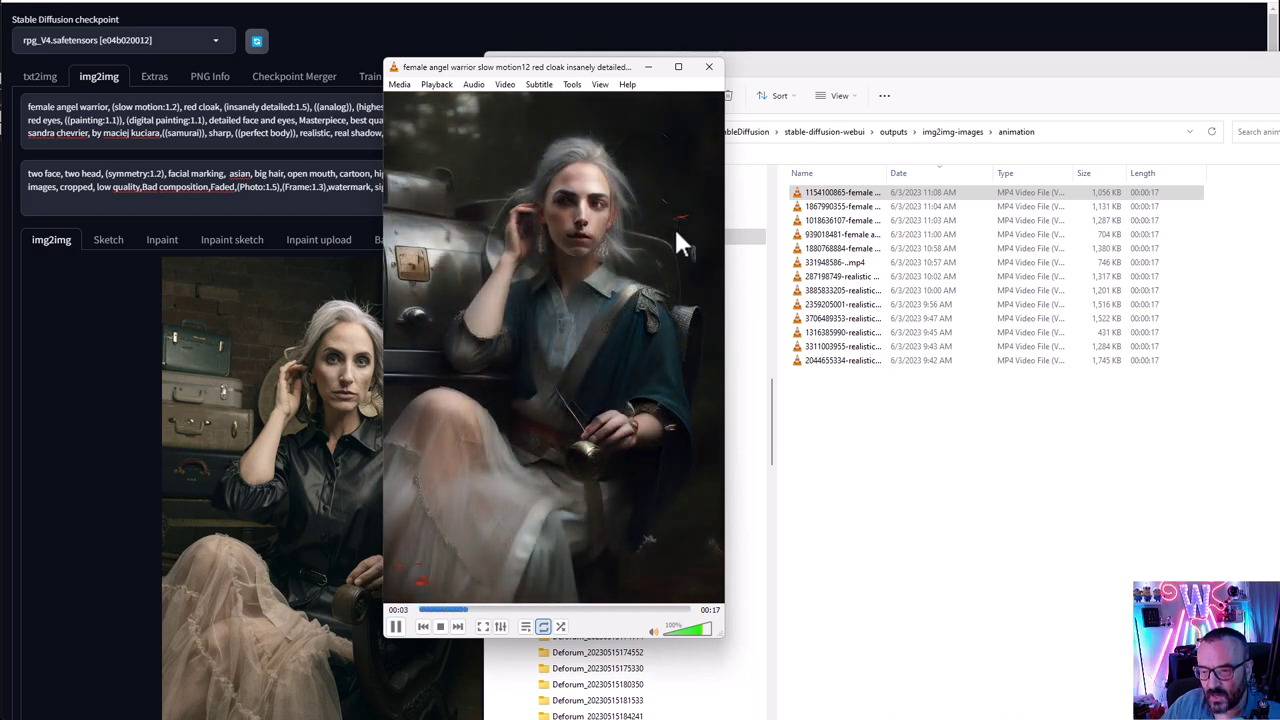
pyautogui.click(403, 628)
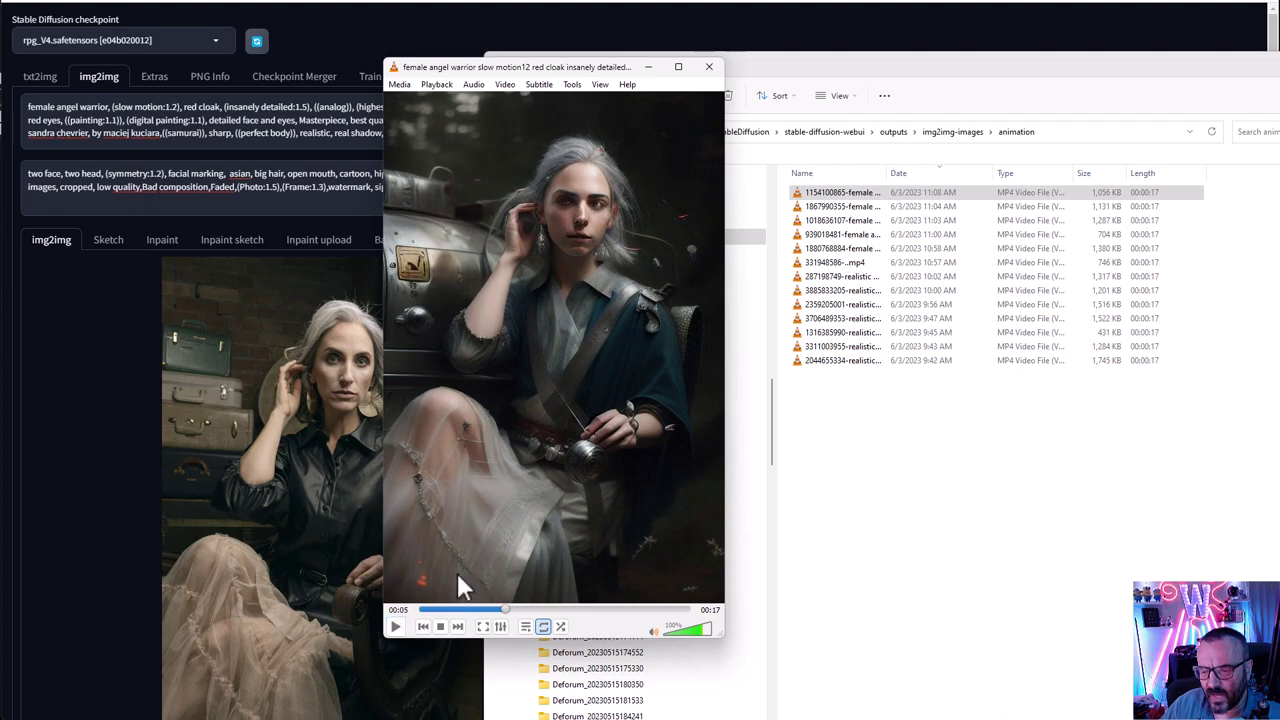
pyautogui.click(709, 66)
pyautogui.click(584, 14)
# Move the img2img Denoising strength slider from 0.56 to 0.75
pyautogui.scroll(-2, 590, 425)
pyautogui.scroll(-3, 600, 415)
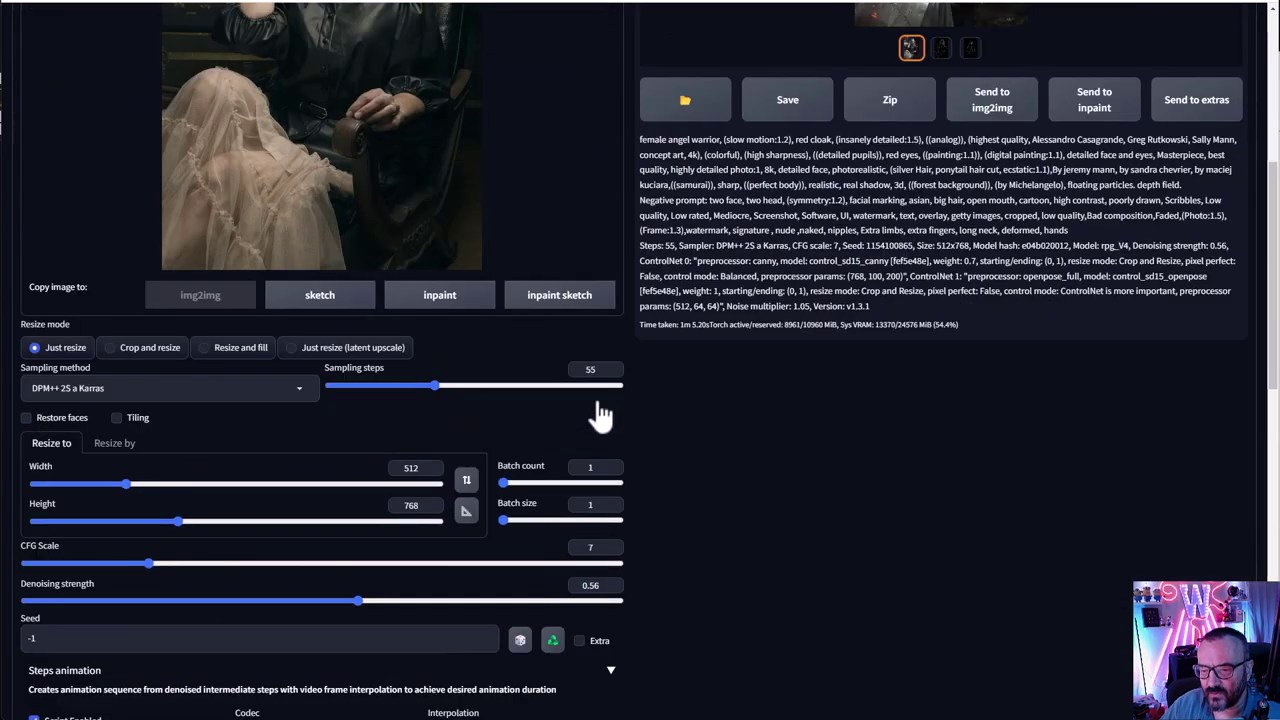
pyautogui.moveTo(250, 600); pyautogui.dragTo(470, 599)
pyautogui.scroll(1, 708, 531)
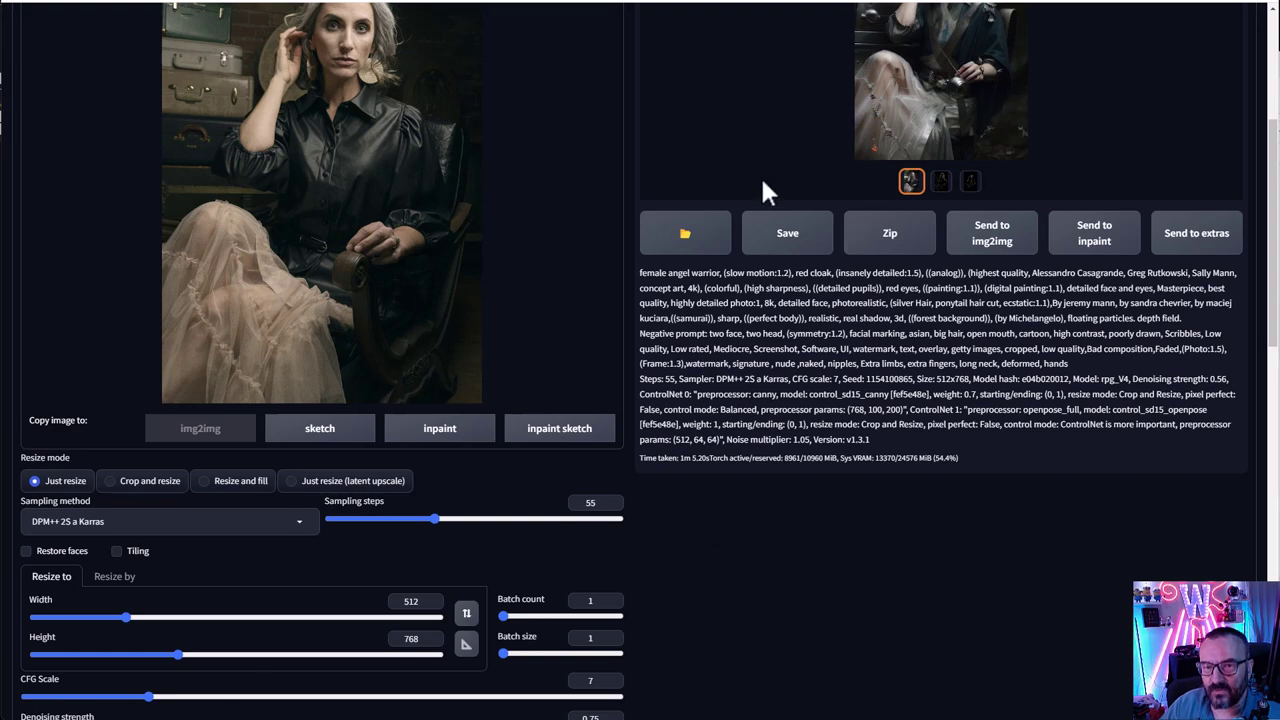
pyautogui.scroll(2, 770, 225)
# Inspect the canny and OpenPose maps in the gallery, then generate a new image at 0.75 denoising
pyautogui.click(943, 385)
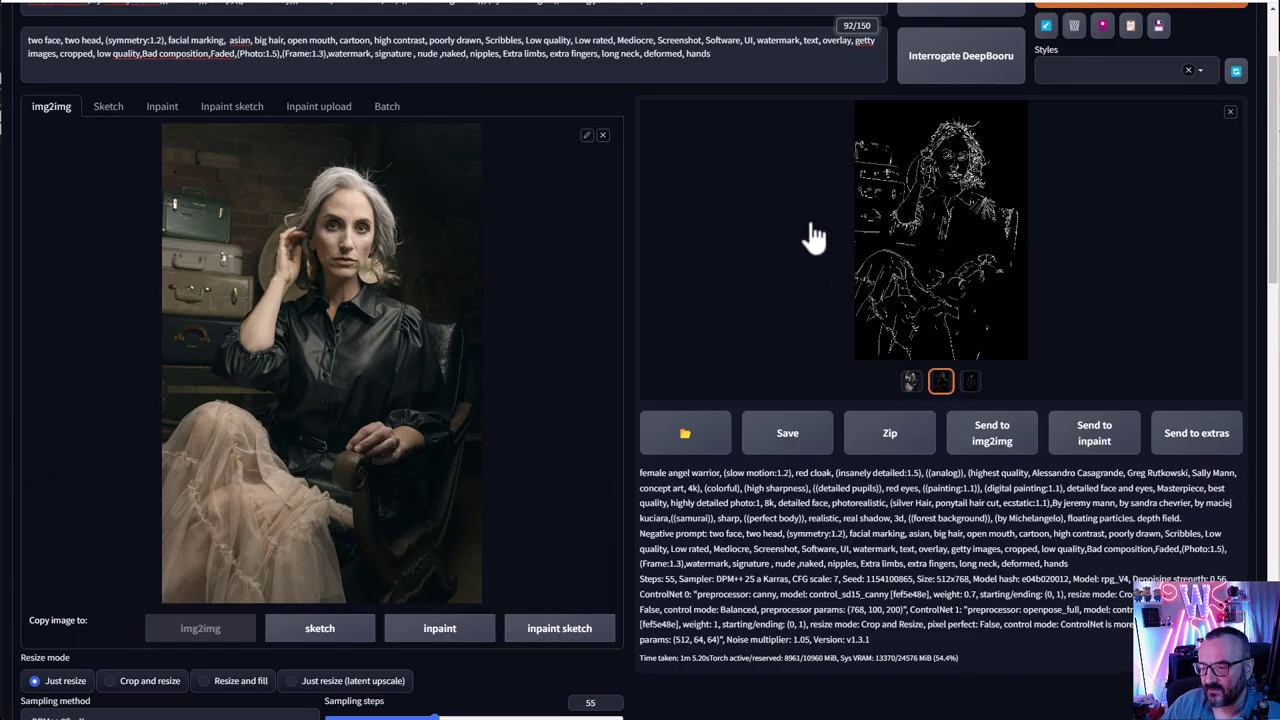
pyautogui.click(972, 385)
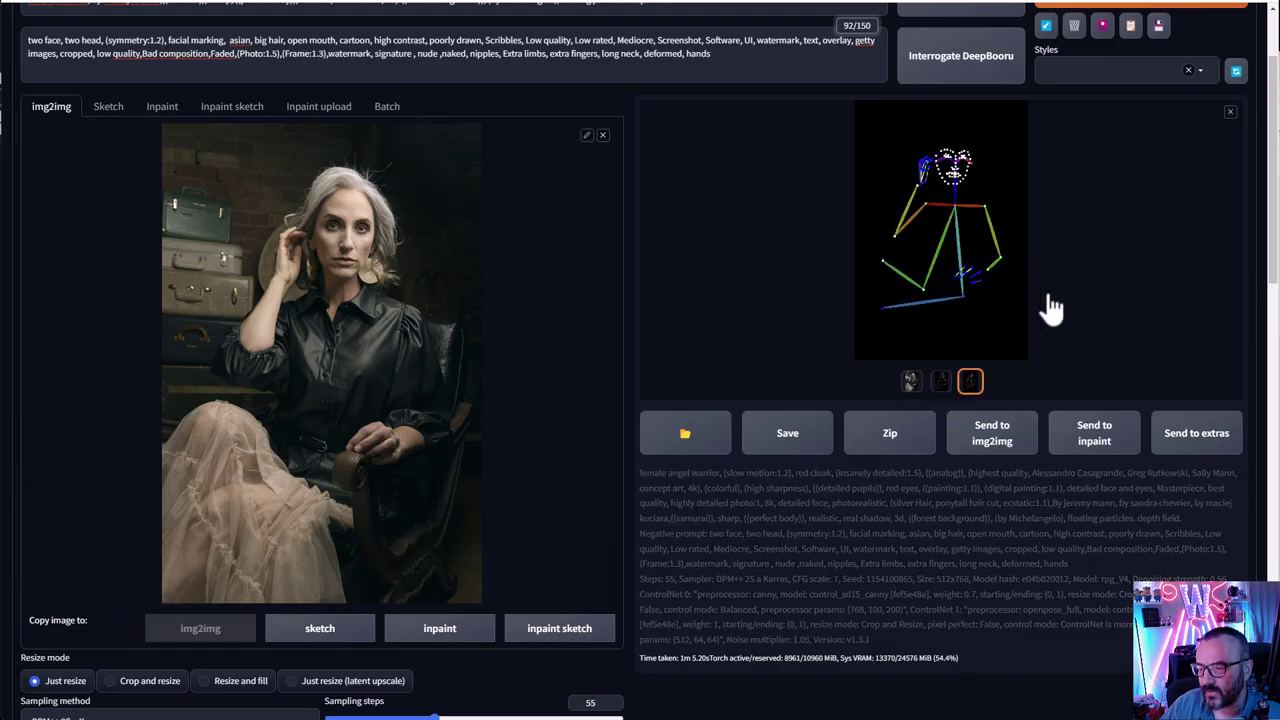
pyautogui.click(911, 381)
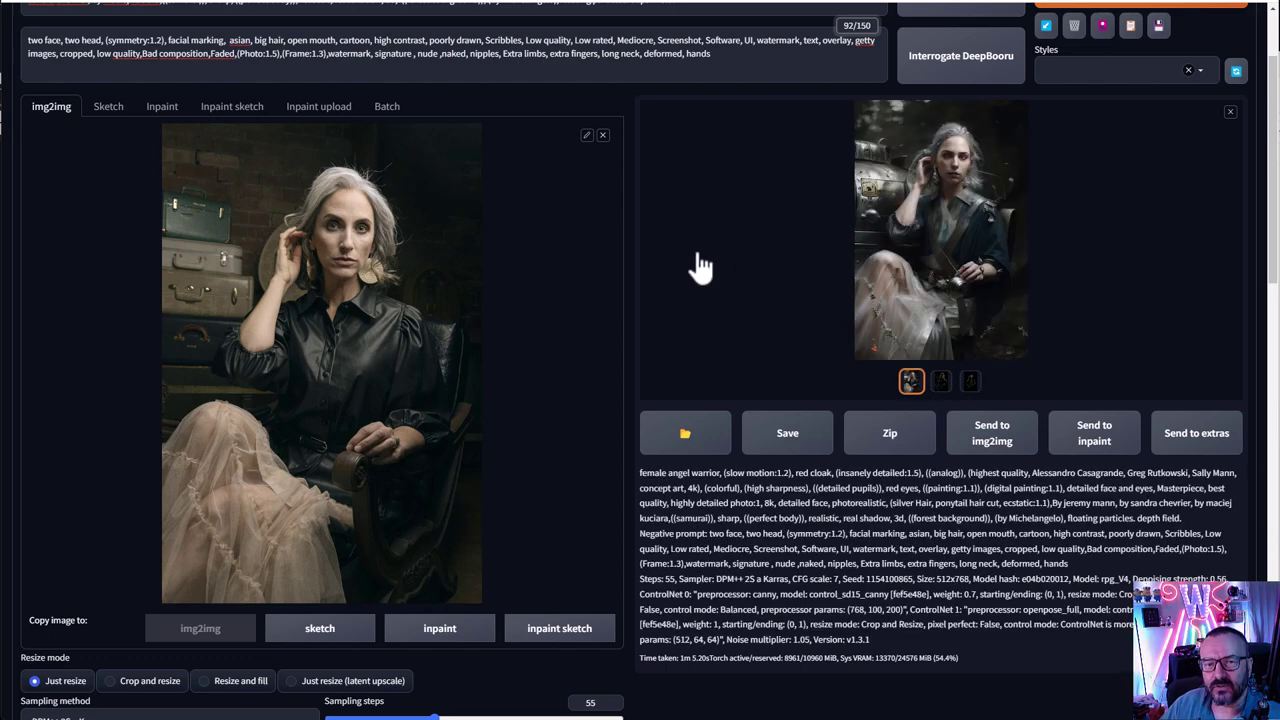
pyautogui.scroll(2, 1010, 190)
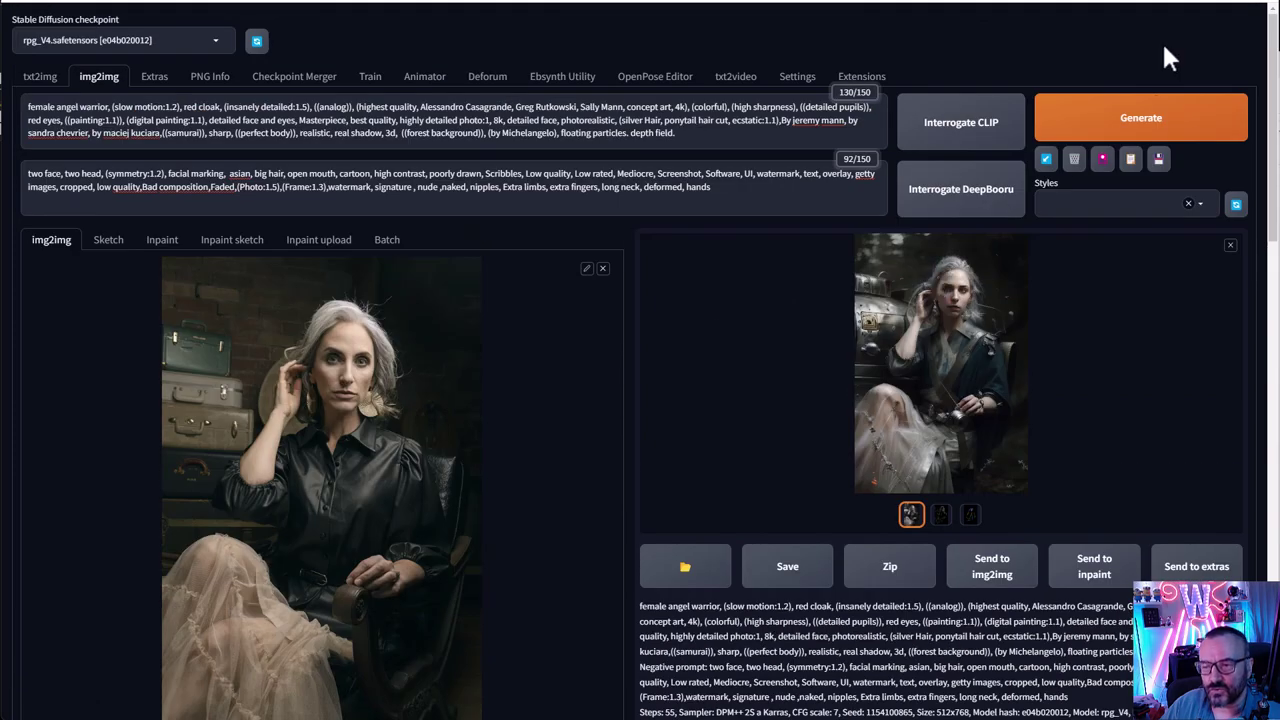
pyautogui.click(1140, 118)
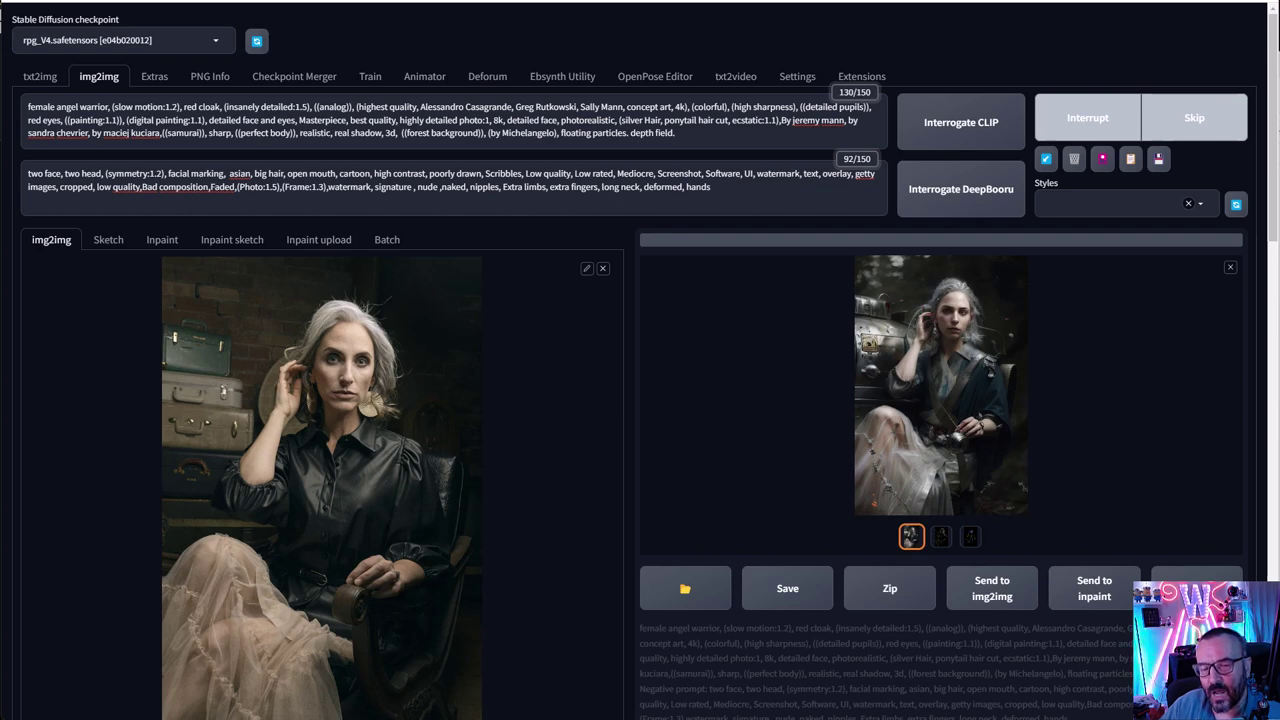
# View the 0.75-denoising result full size, close it, and open the outputs\img2img-images\animation folder
pyautogui.click(972, 345)
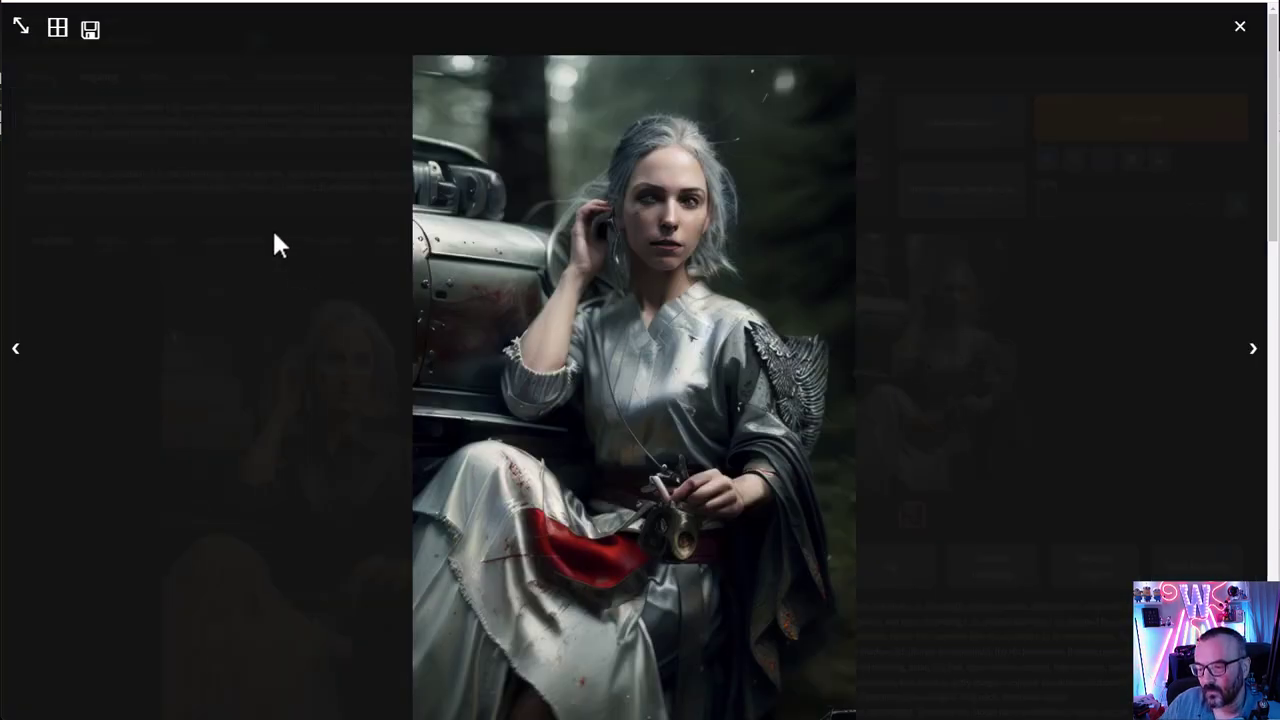
pyautogui.click(1240, 27)
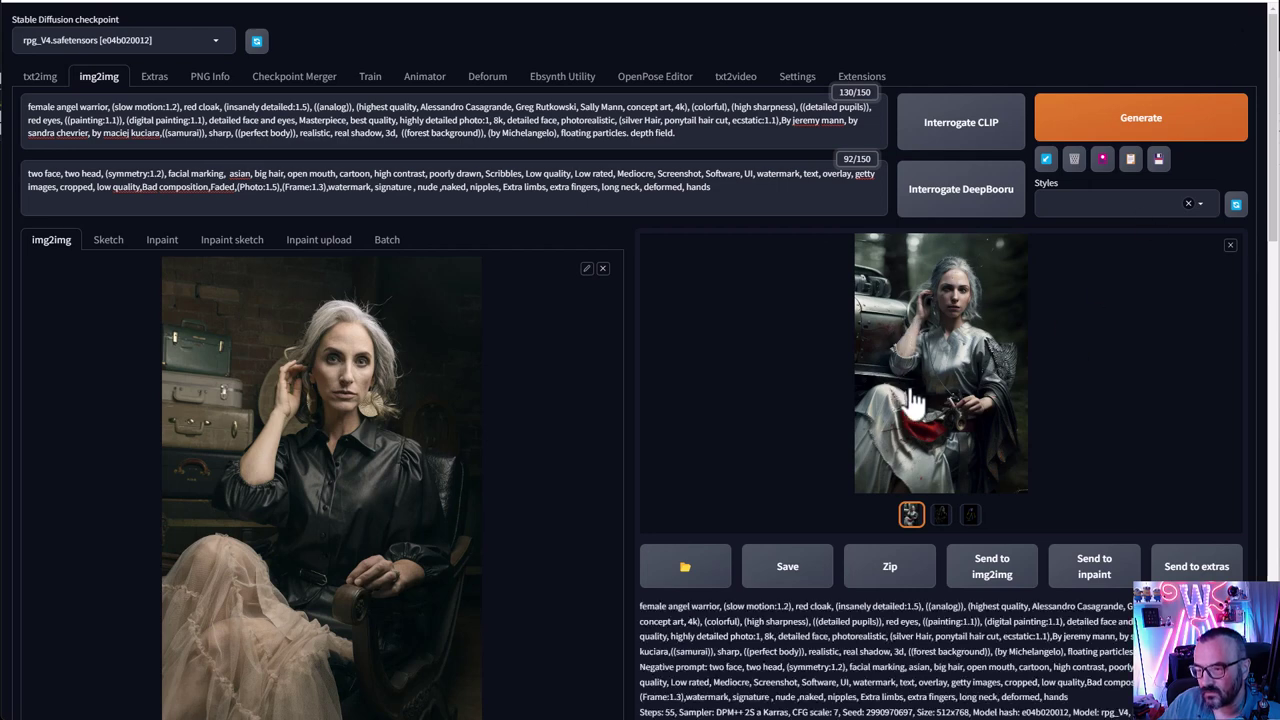
pyautogui.click(685, 566)
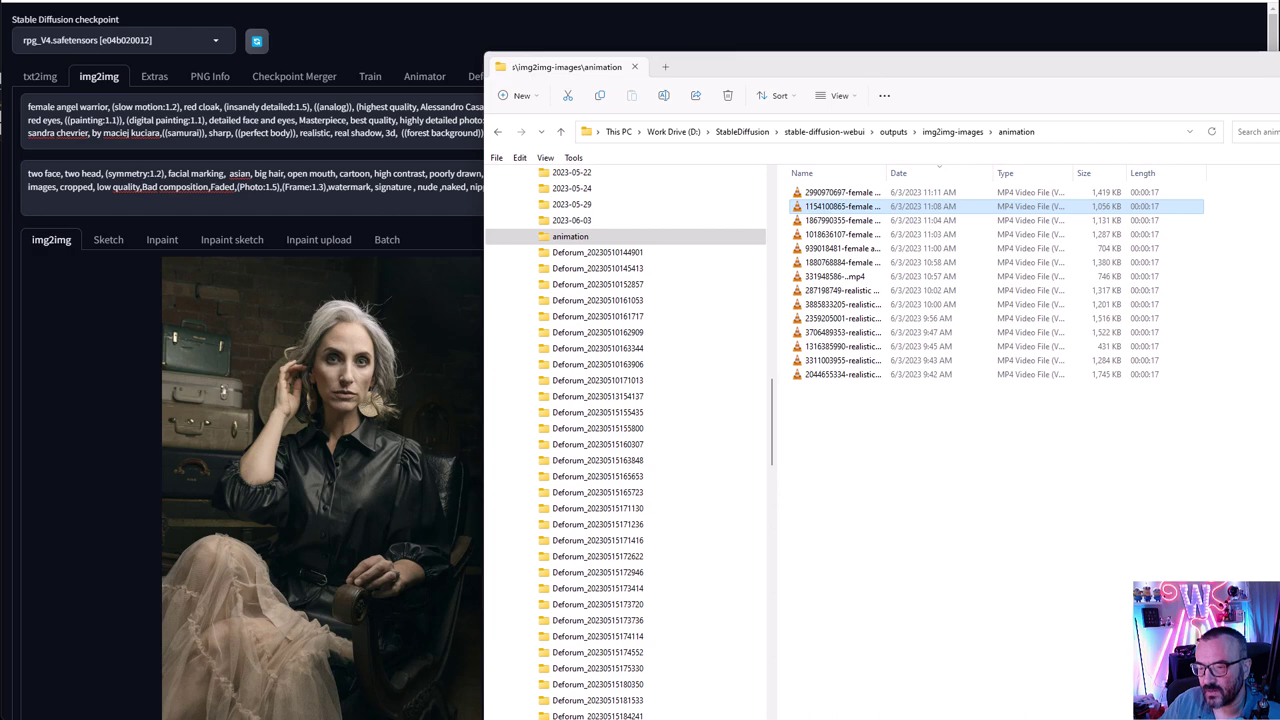
# Open the newest 1,419 KB angel warrior MP4 in VLC, play it, and return to the WebUI
pyautogui.press('Up')
pyautogui.press('Return')
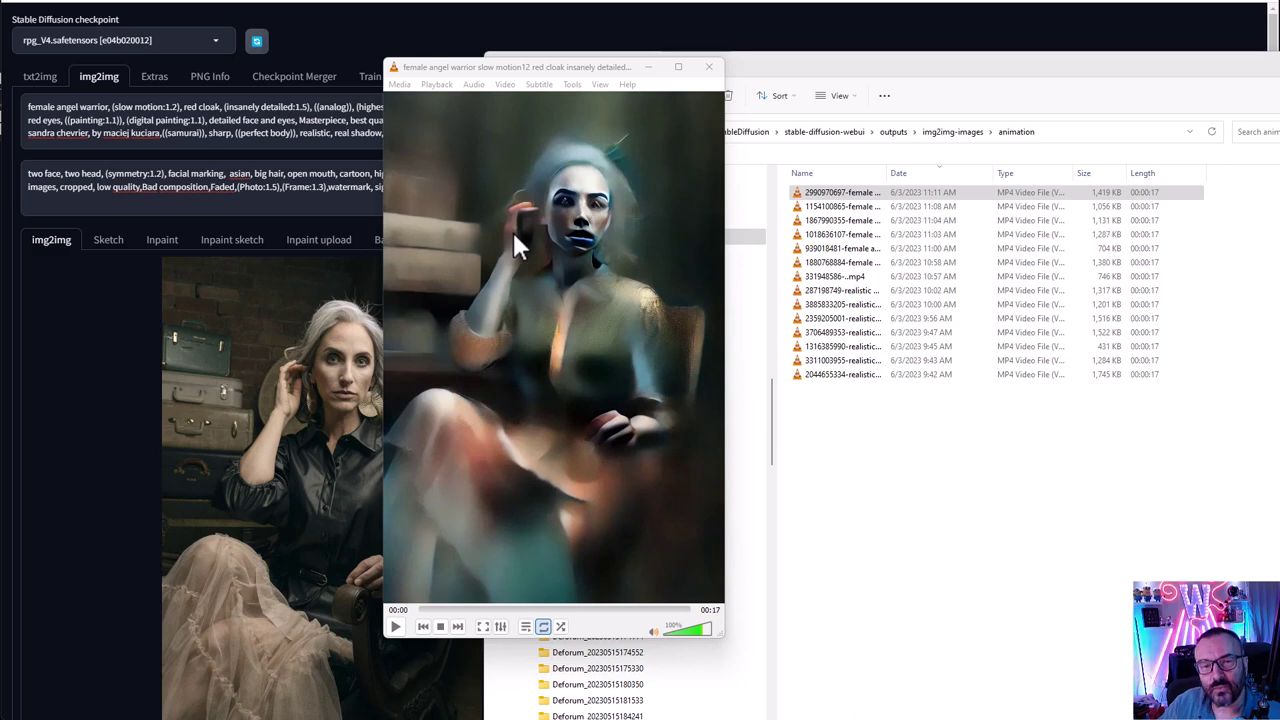
pyautogui.click(395, 626)
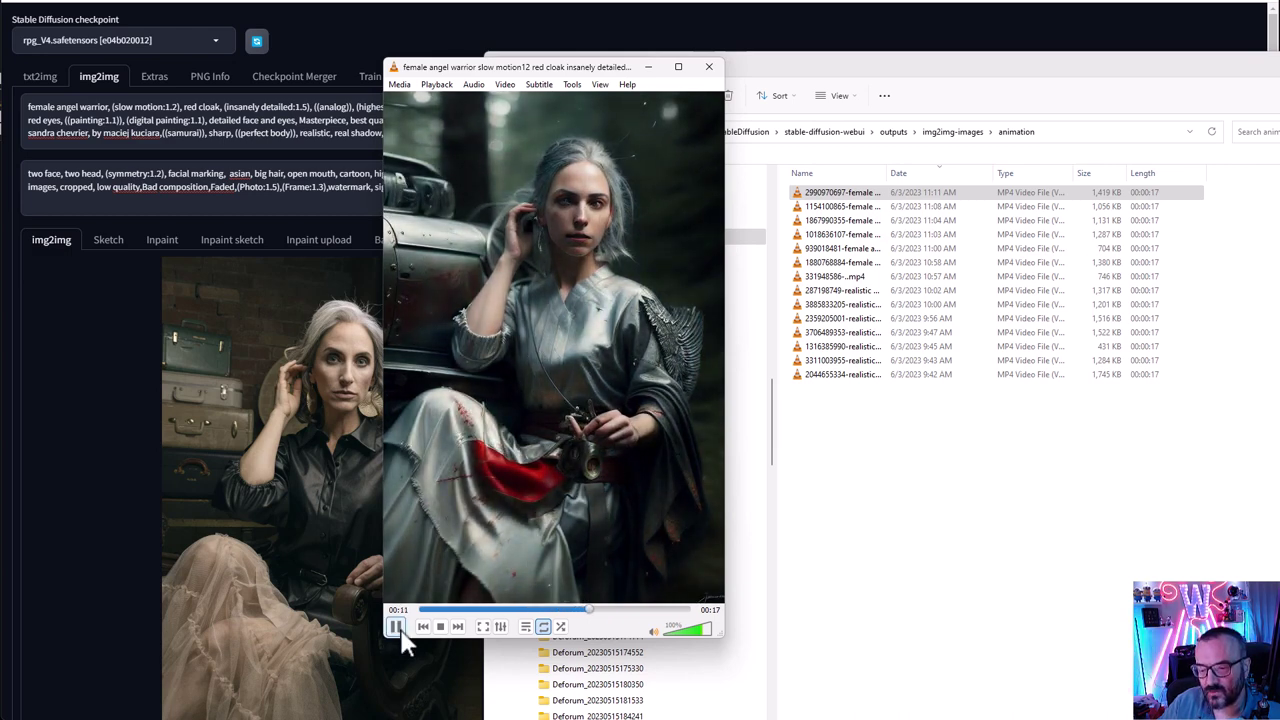
pyautogui.click(315, 310)
# Drag the Denoising strength slider to its maximum of 1 and scroll back to the top
pyautogui.scroll(-5, 315, 307)
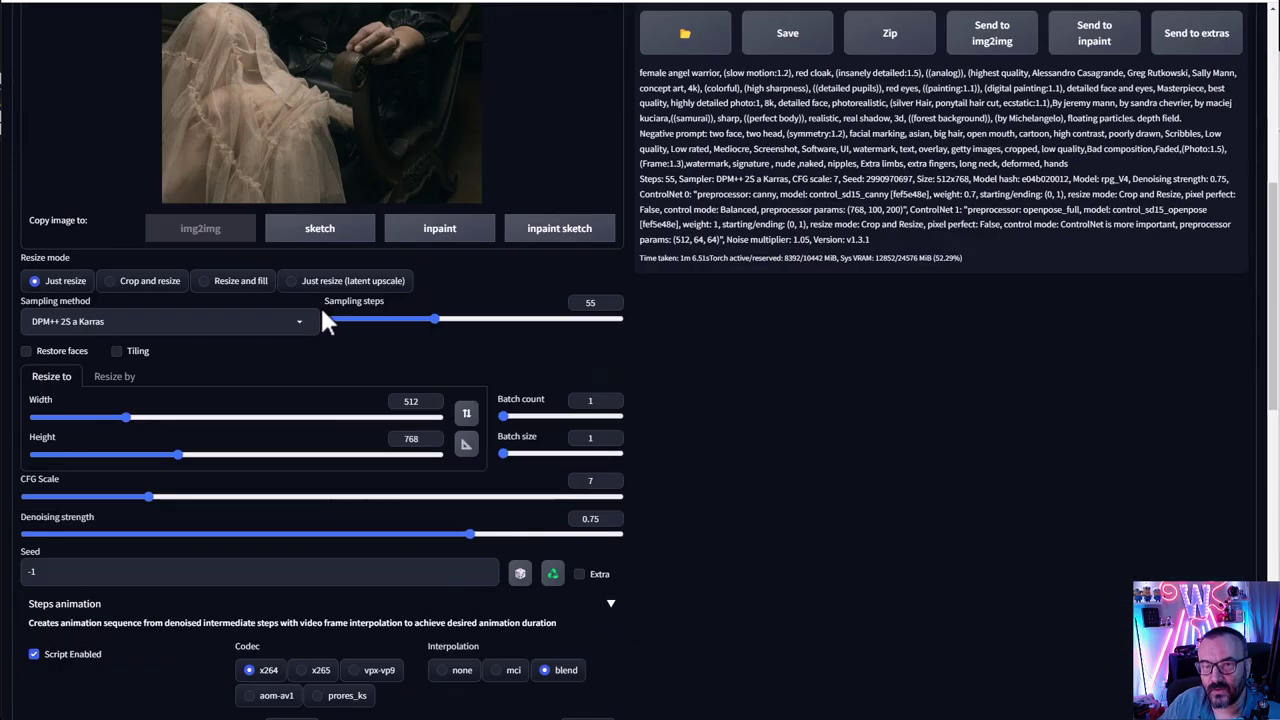
pyautogui.moveTo(476, 533); pyautogui.dragTo(619, 533)
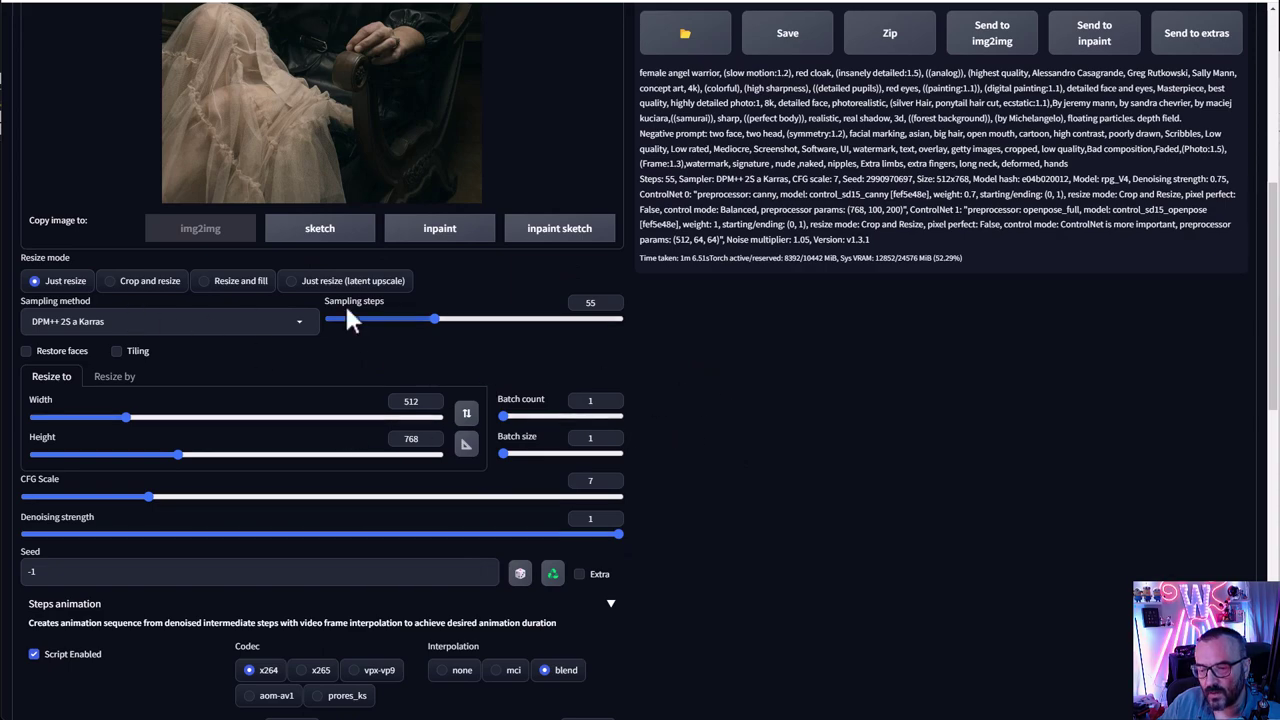
pyautogui.scroll(5, 350, 320)
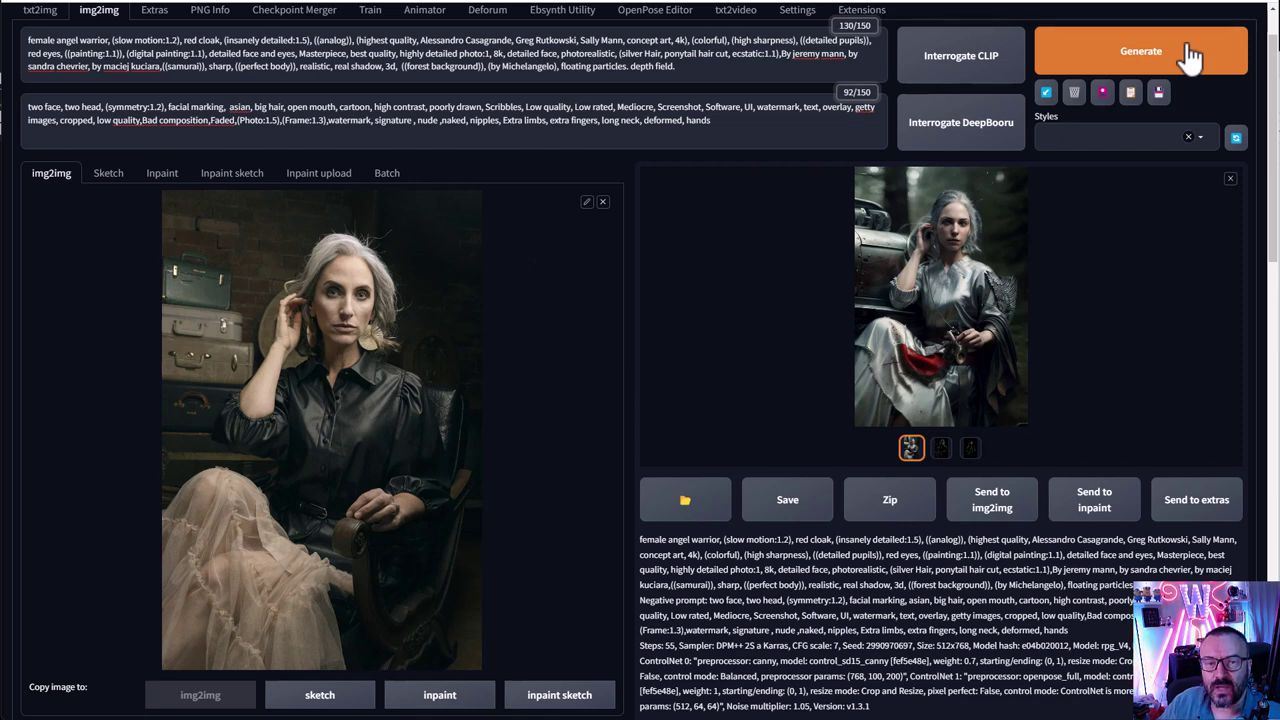
# Start another render and browse the warrior step frames in the img2img-images intermediate folder
pyautogui.click(1190, 58)
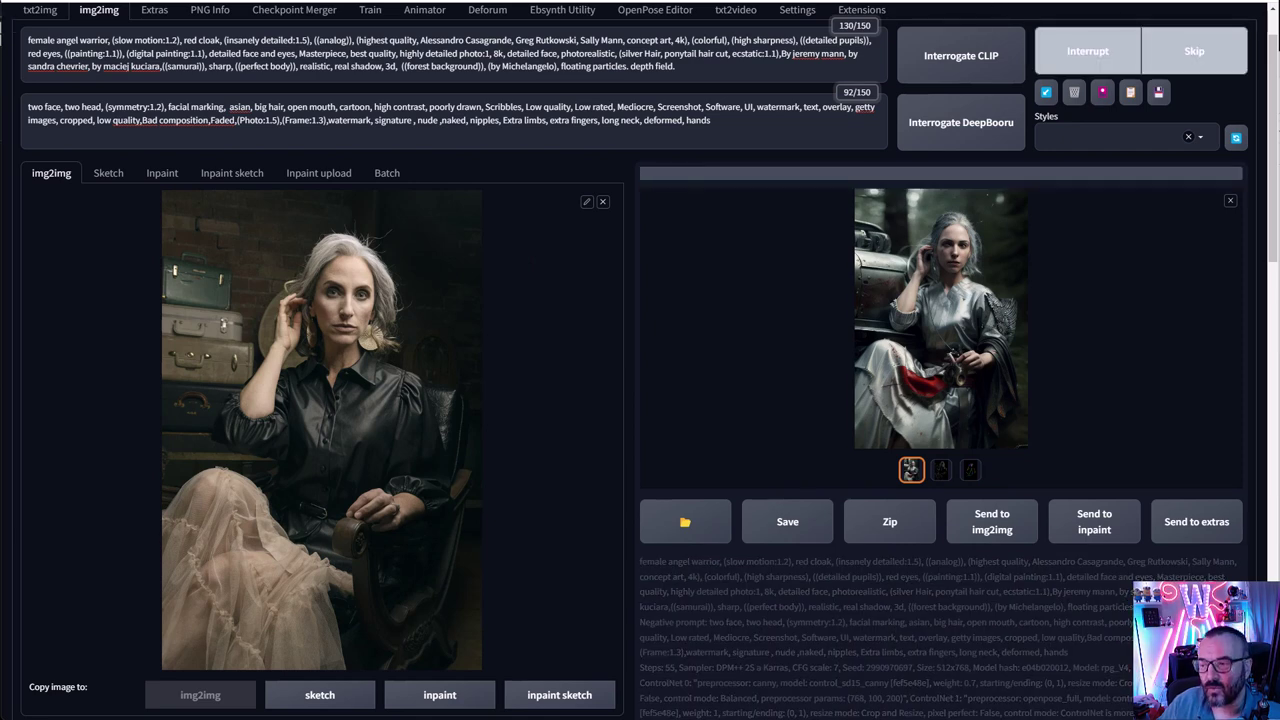
pyautogui.hotkey('alt', 'Tab')
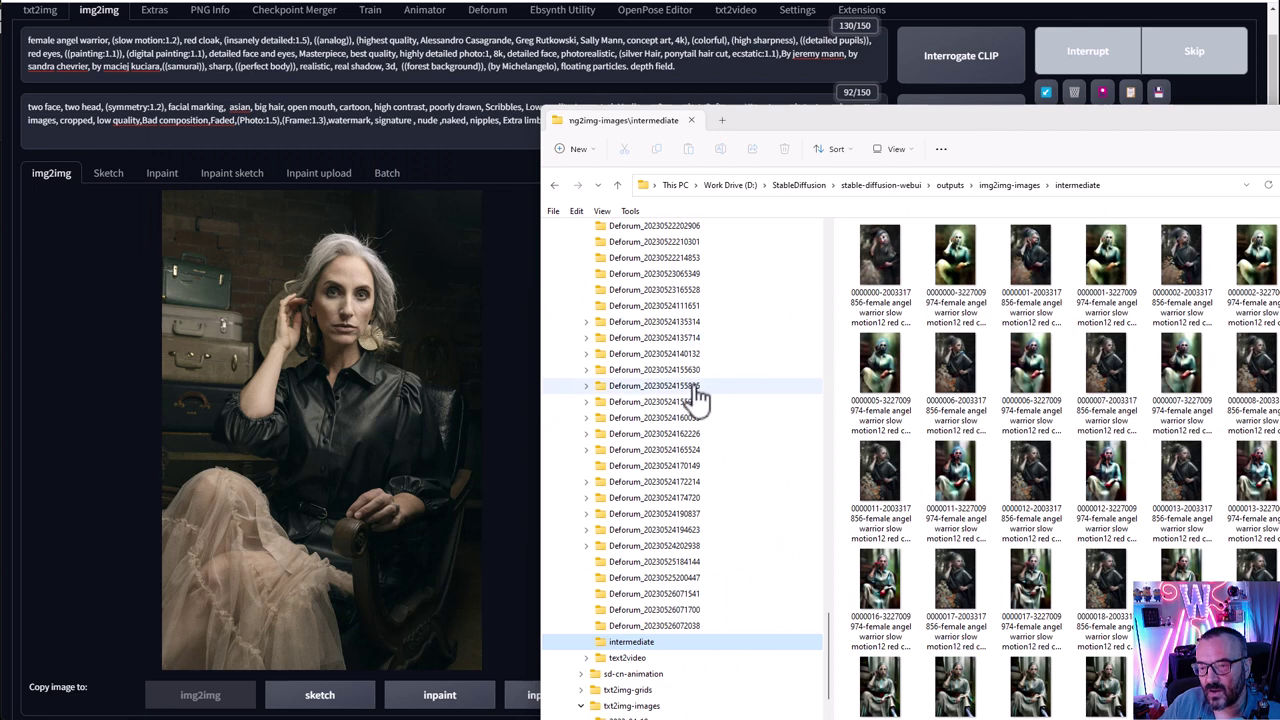
pyautogui.scroll(3, 700, 395)
pyautogui.scroll(9, 700, 395)
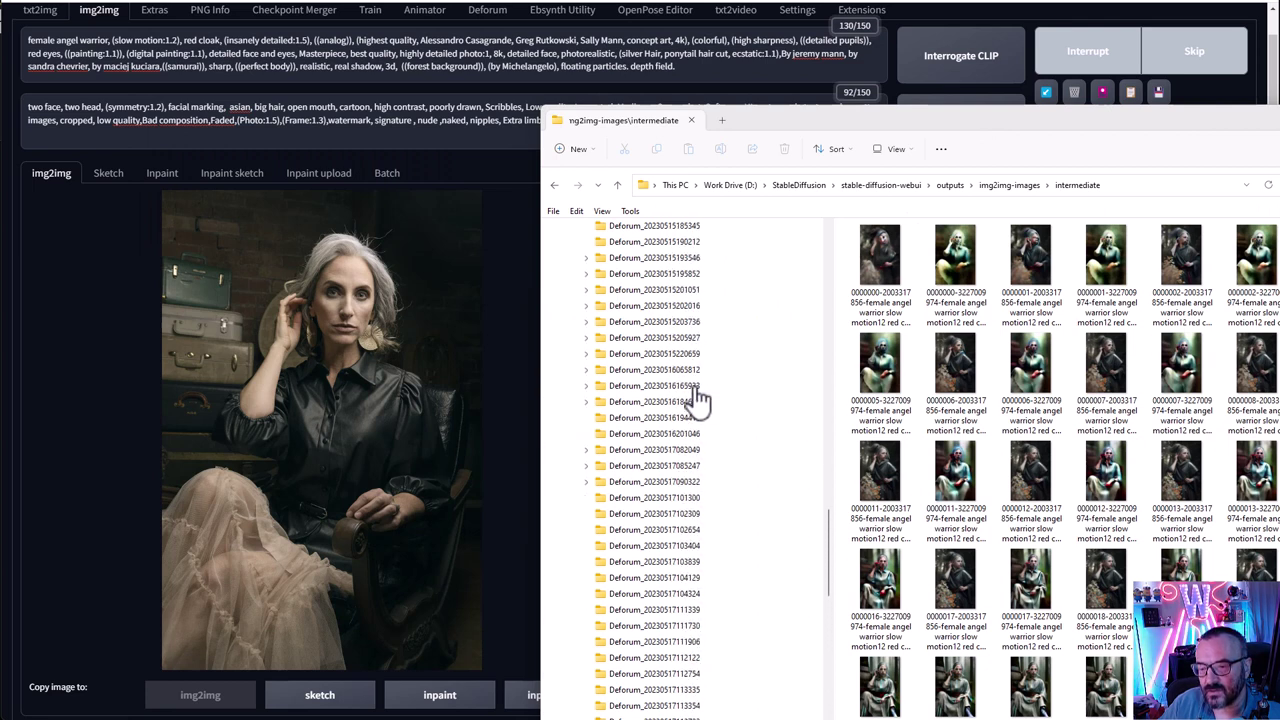
# View the finished grey-robed warrior render with red sash full size, then close the preview
pyautogui.hotkey('alt', 'Tab')
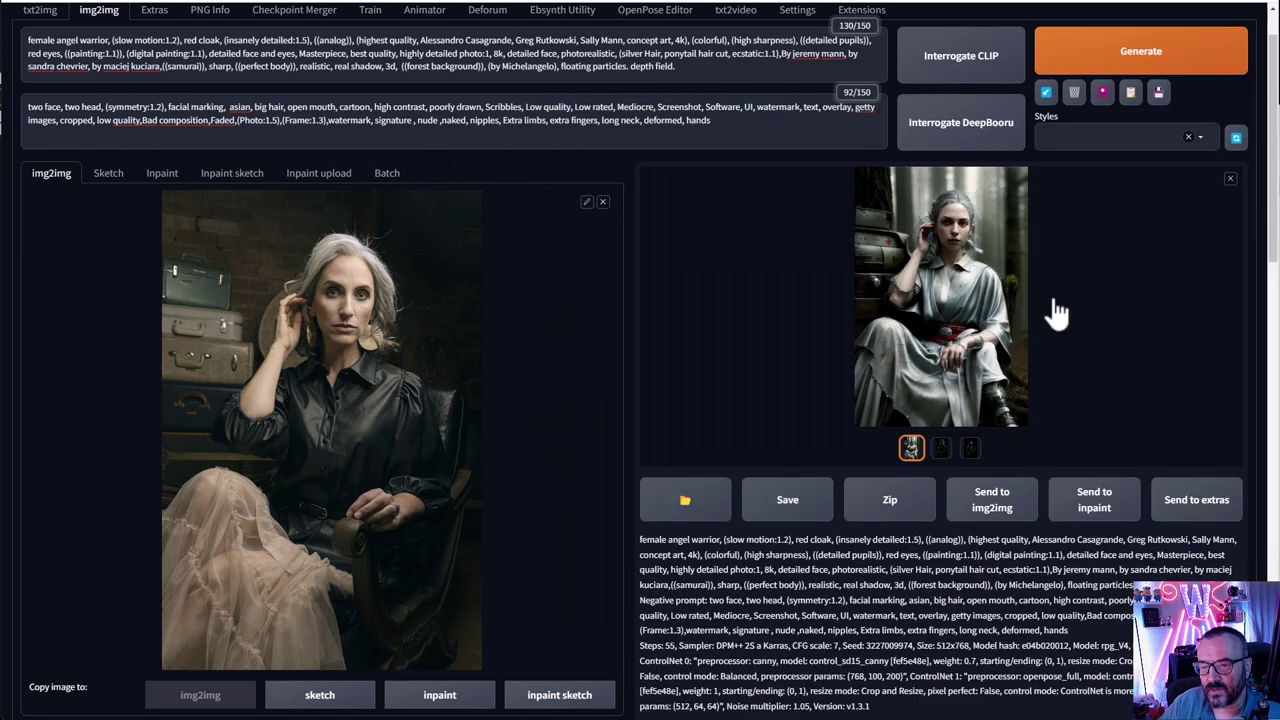
pyautogui.click(943, 266)
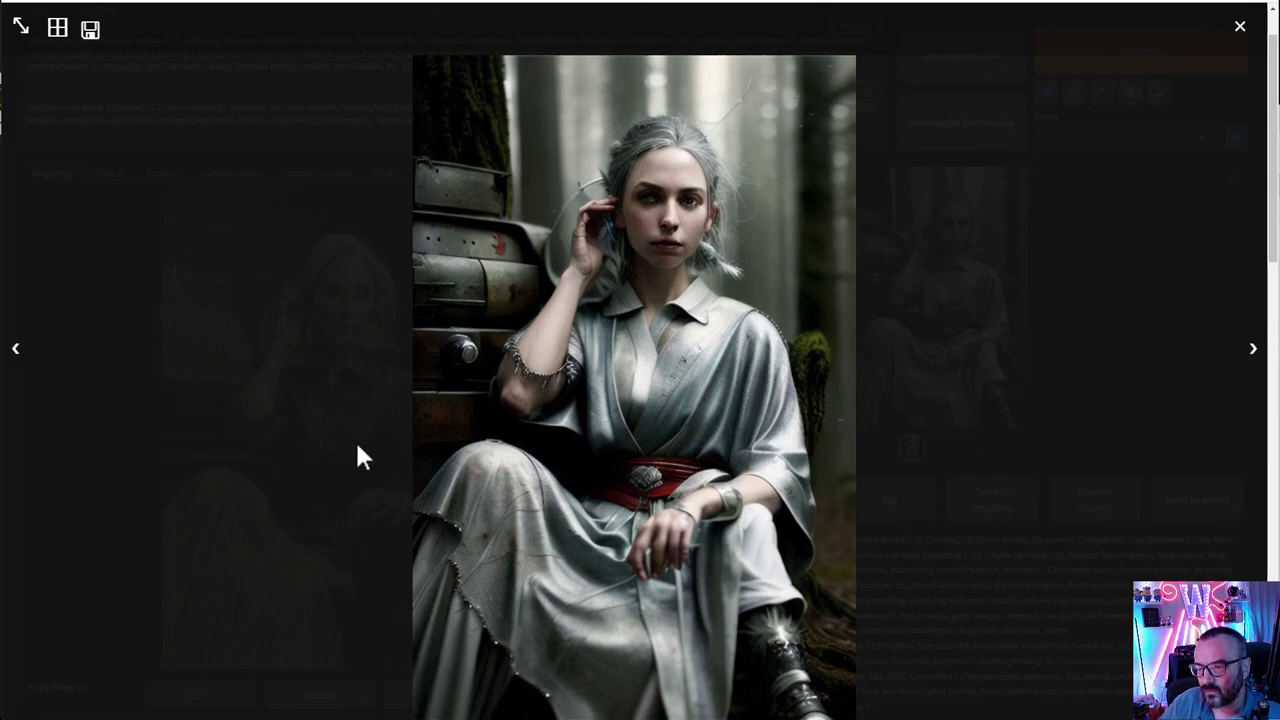
pyautogui.click(1149, 289)
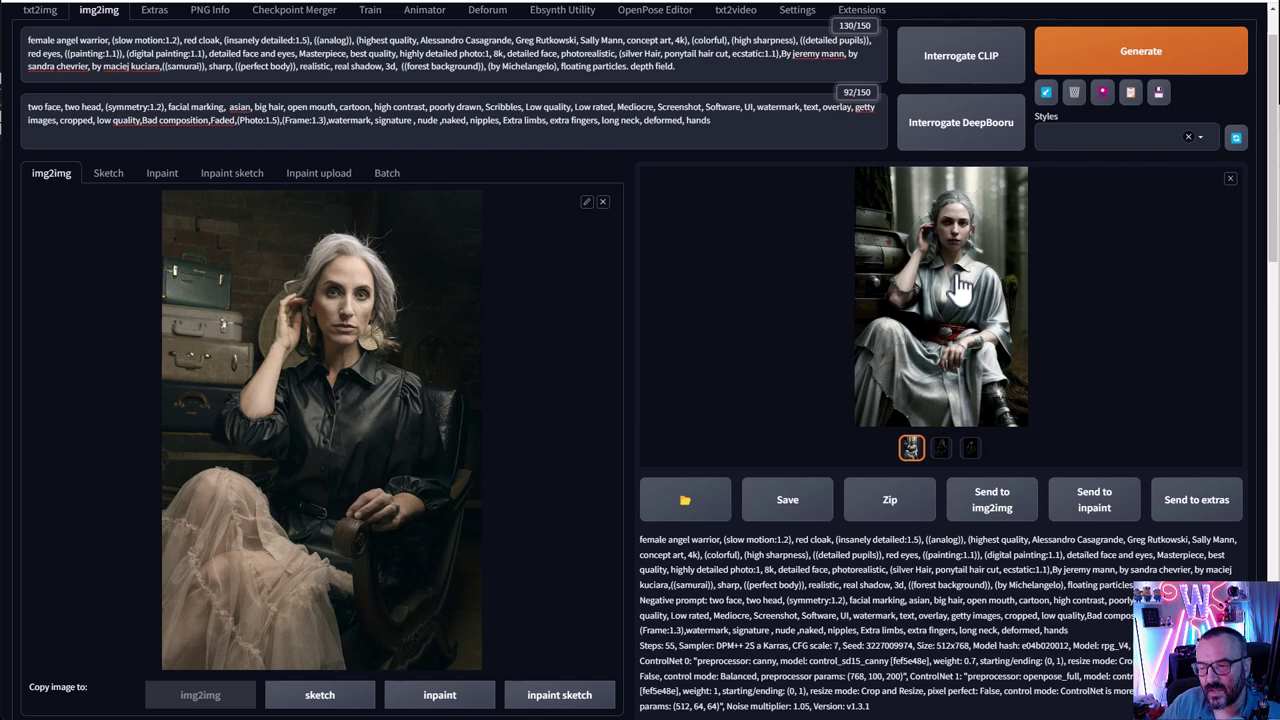
# Open the newest 1,569 KB denoising-1 animation clip in VLC and start playback
pyautogui.hotkey('alt', 'Tab')
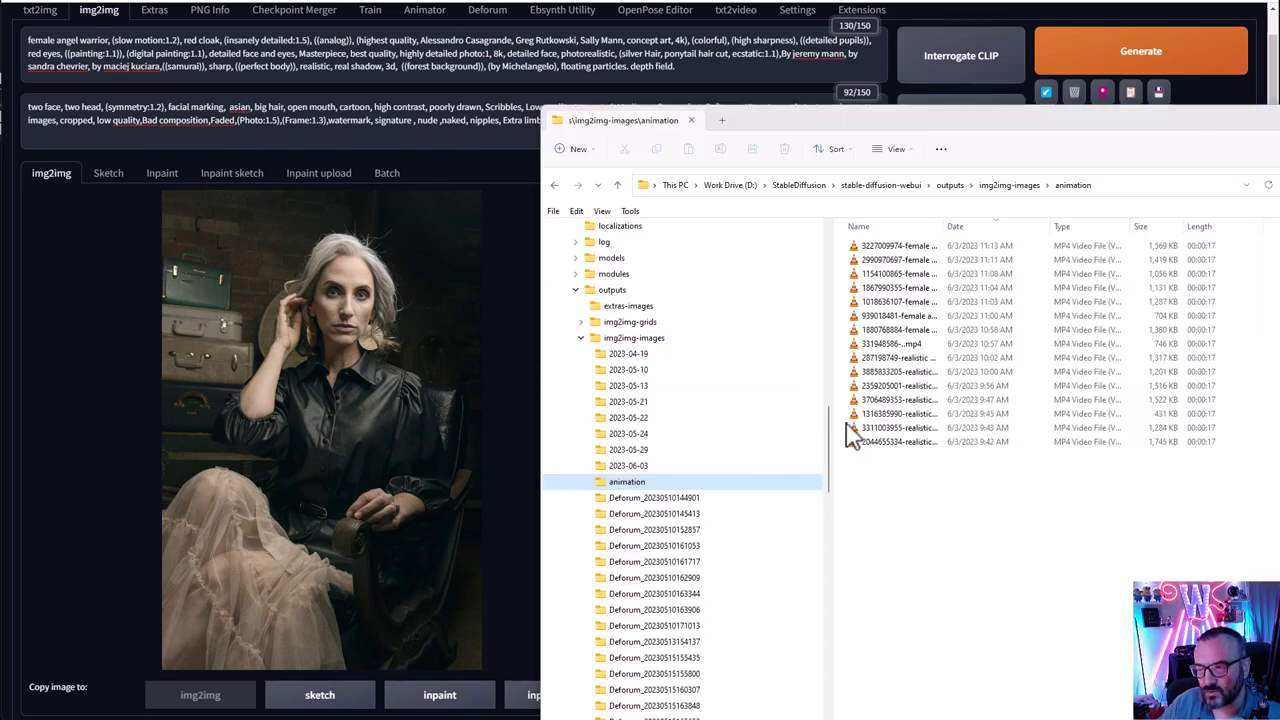
pyautogui.click(906, 248)
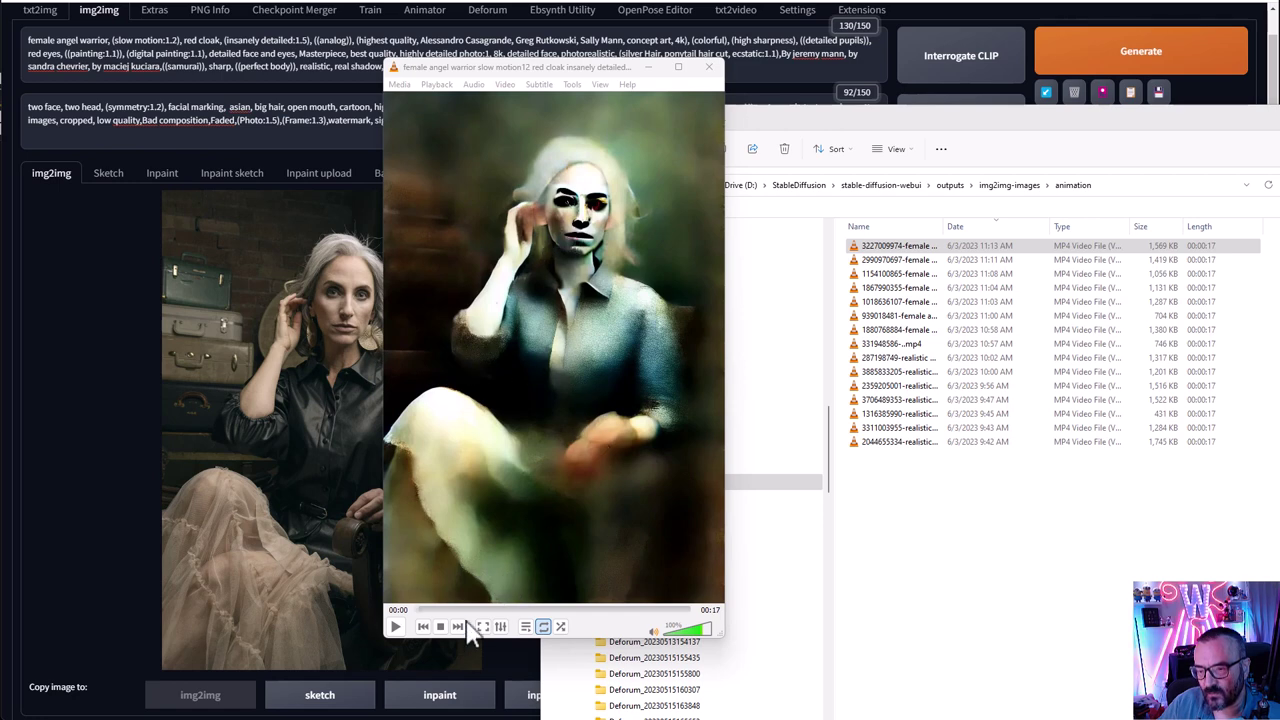
pyautogui.click(394, 627)
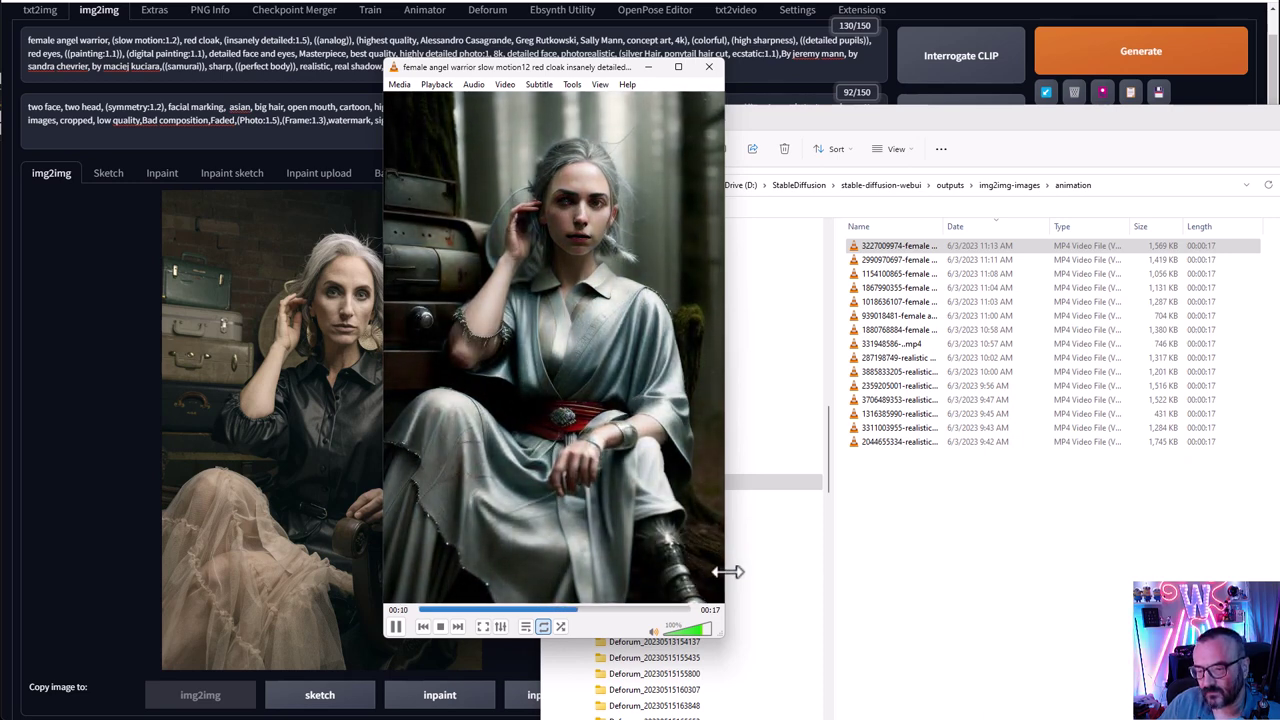
# Pause at 00:13, resume, pause at 00:15, then rewind to the noisy frames at 00:02
pyautogui.click(396, 627)
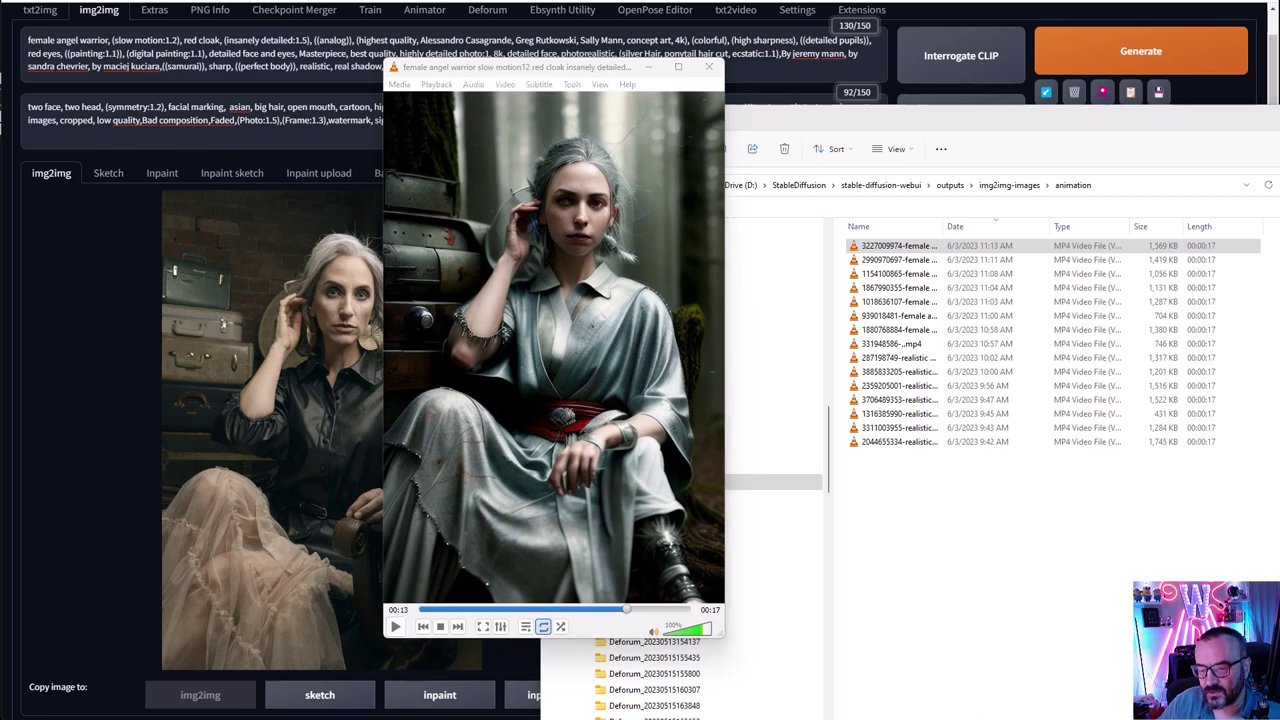
pyautogui.click(396, 627)
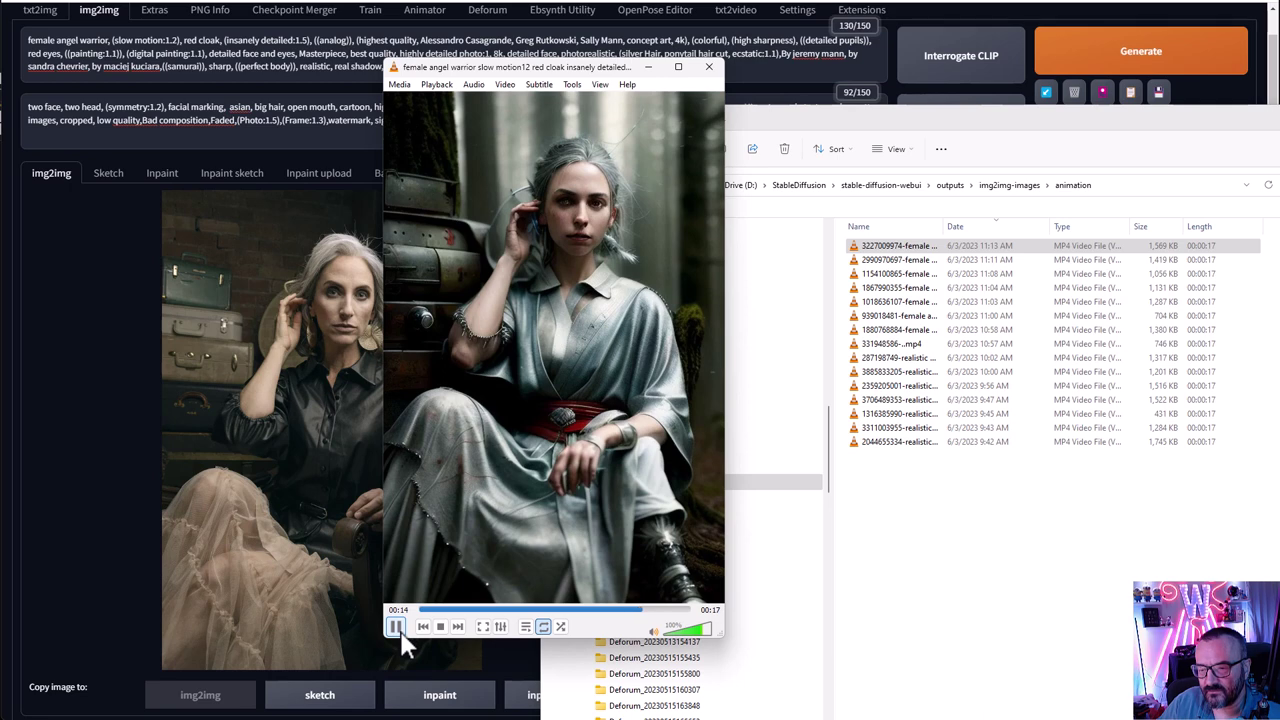
pyautogui.click(399, 630)
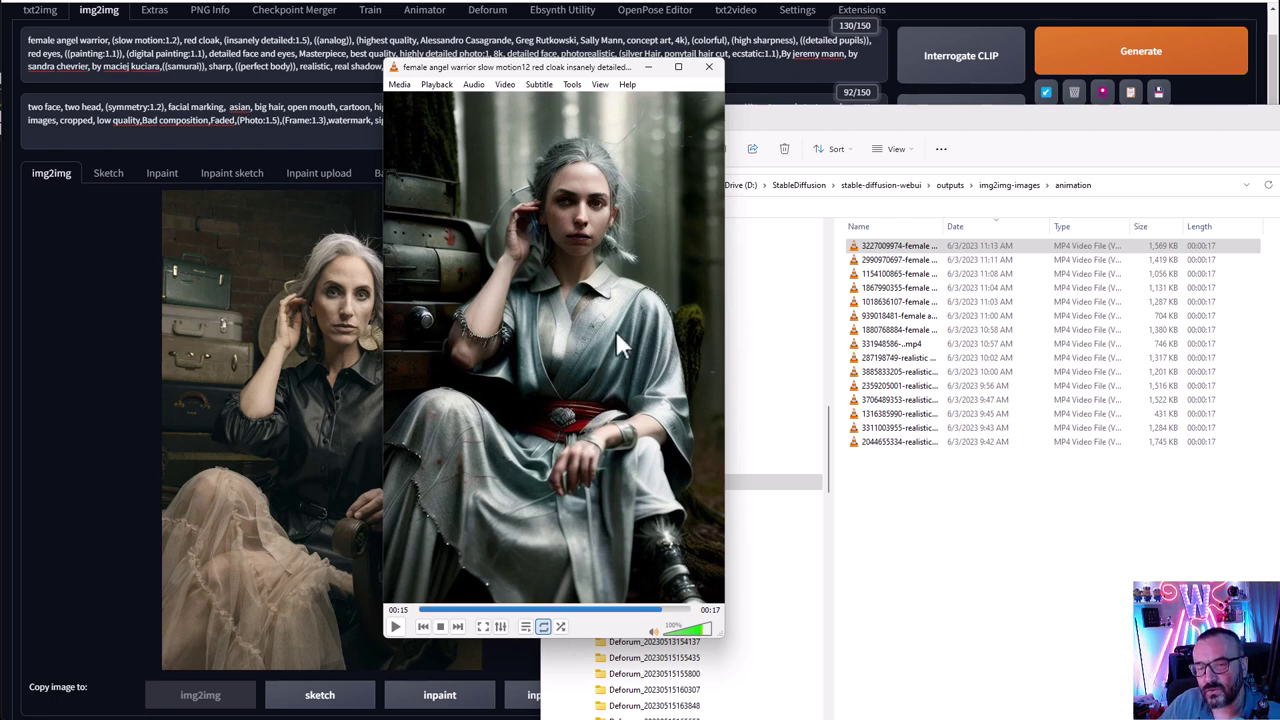
pyautogui.moveTo(624, 614); pyautogui.dragTo(455, 618)
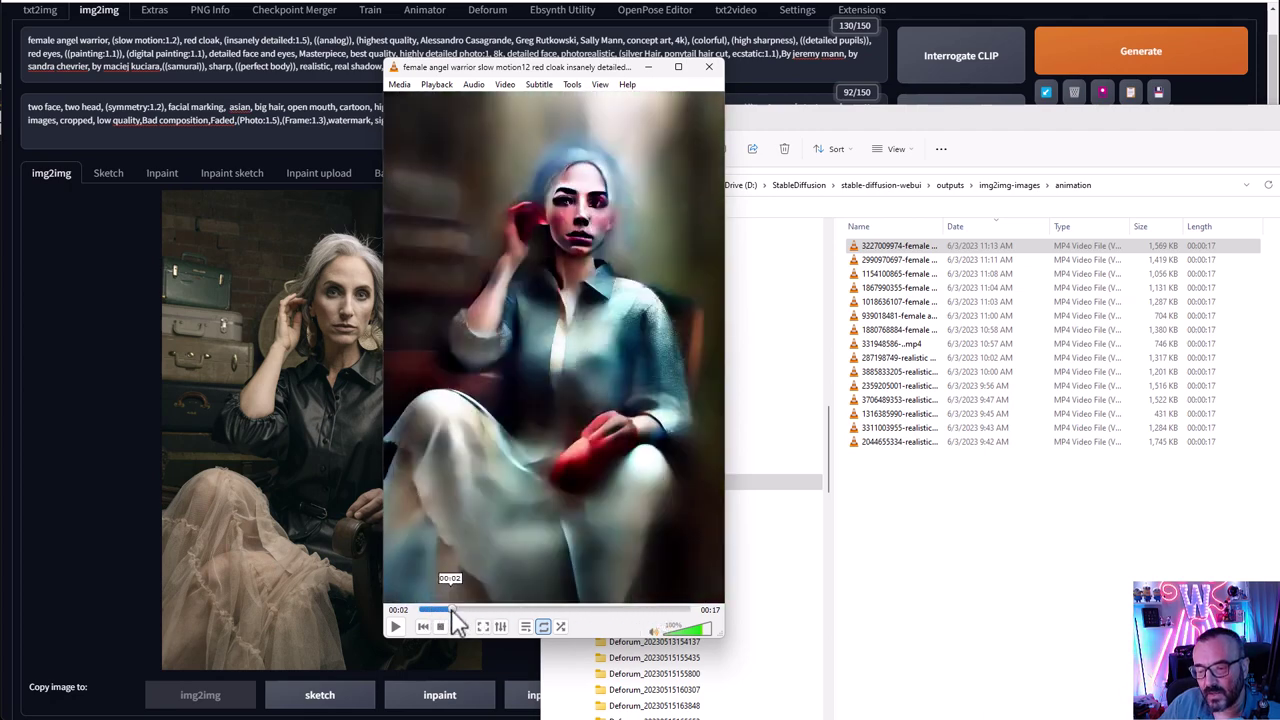
pyautogui.click(80, 371)
pyautogui.scroll(-5, 337, 363)
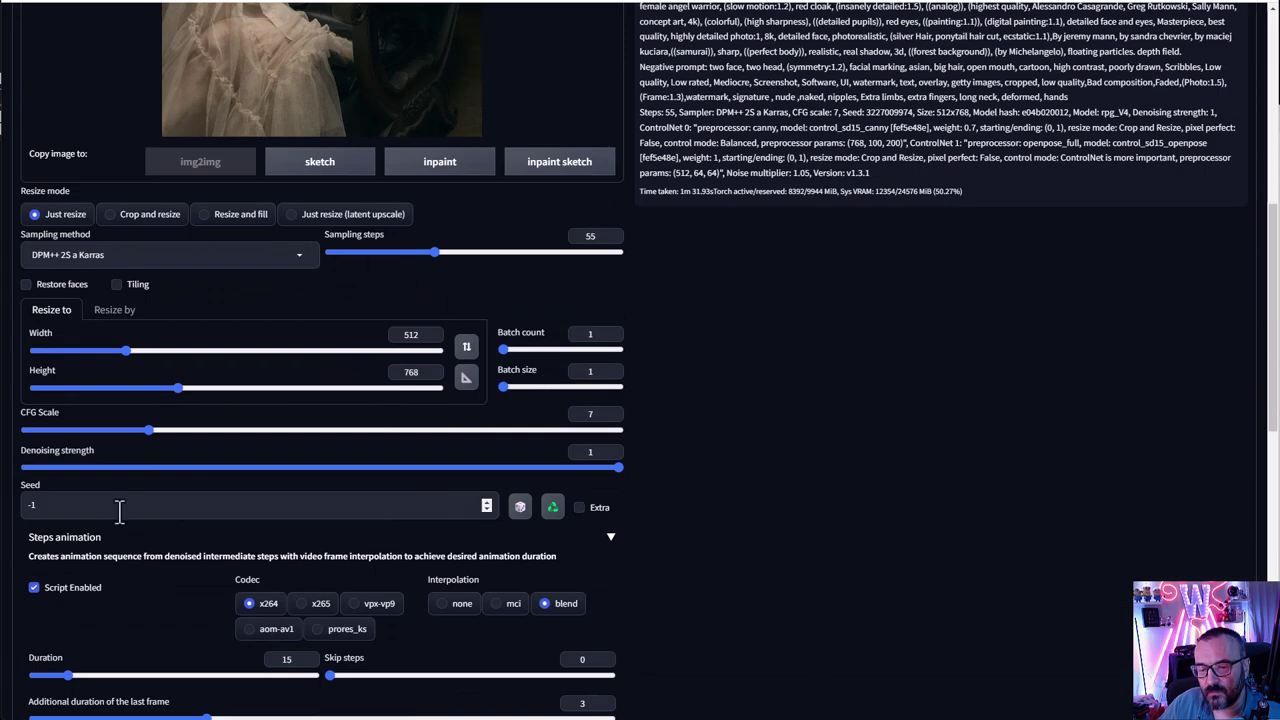
pyautogui.scroll(4, 607, 452)
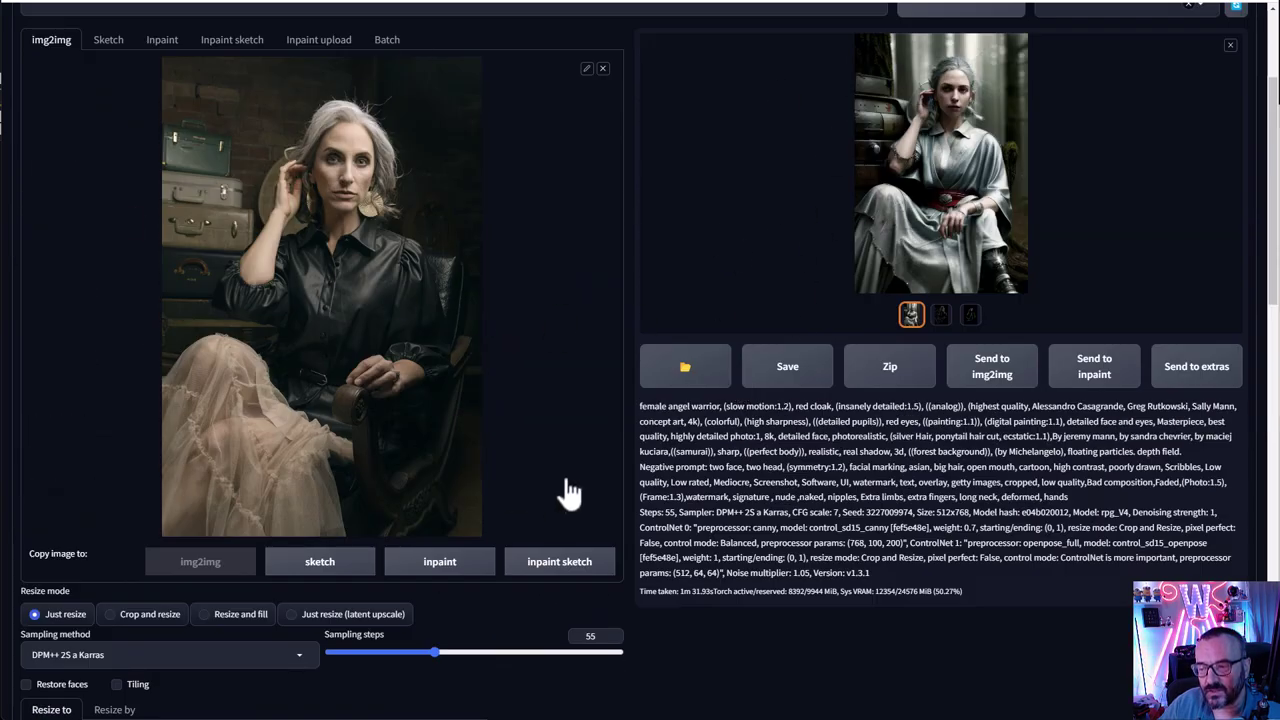
pyautogui.scroll(-5, 586, 449)
pyautogui.scroll(5, 697, 340)
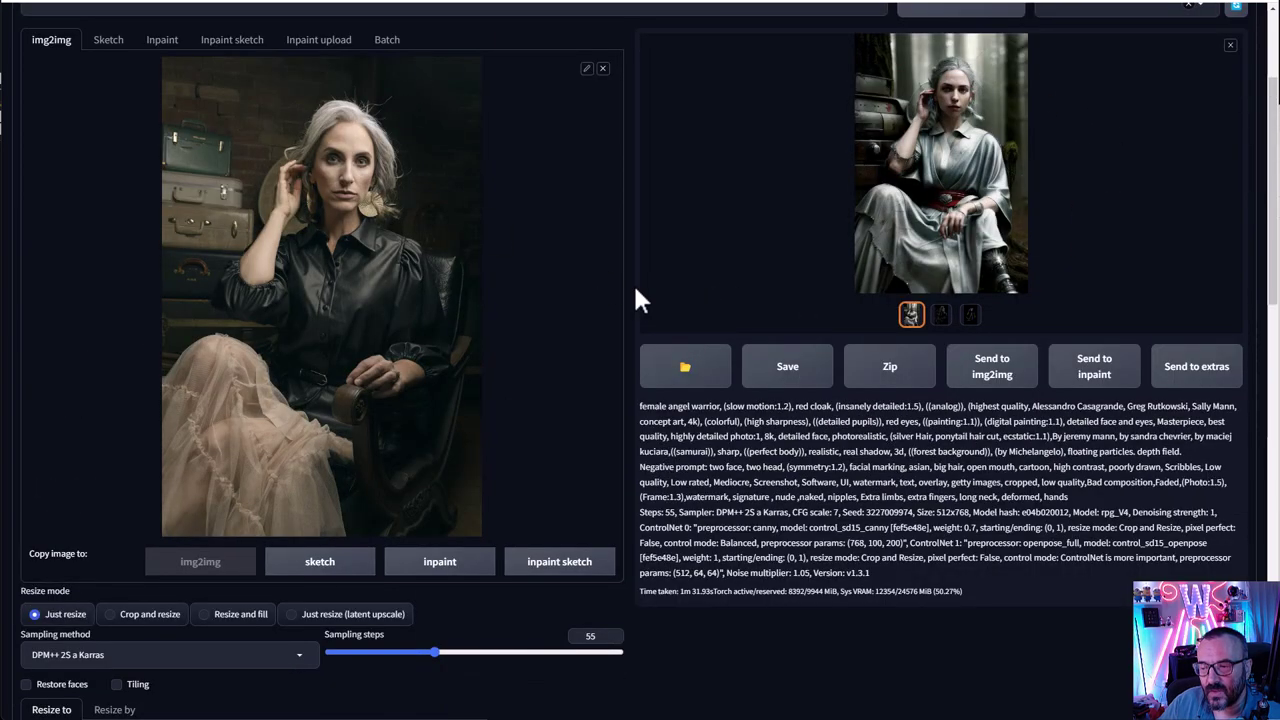
pyautogui.scroll(1, 640, 300)
pyautogui.scroll(-3, 640, 280)
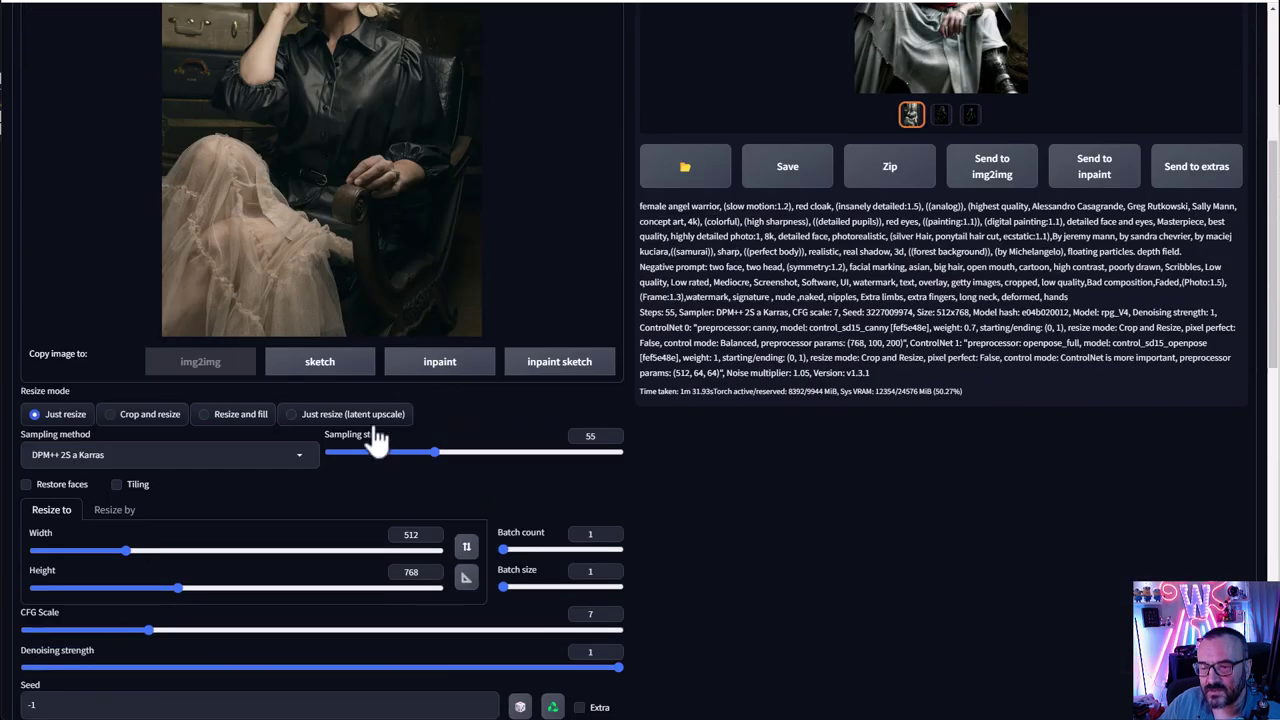
pyautogui.scroll(4, 375, 430)
pyautogui.scroll(1, 232, 185)
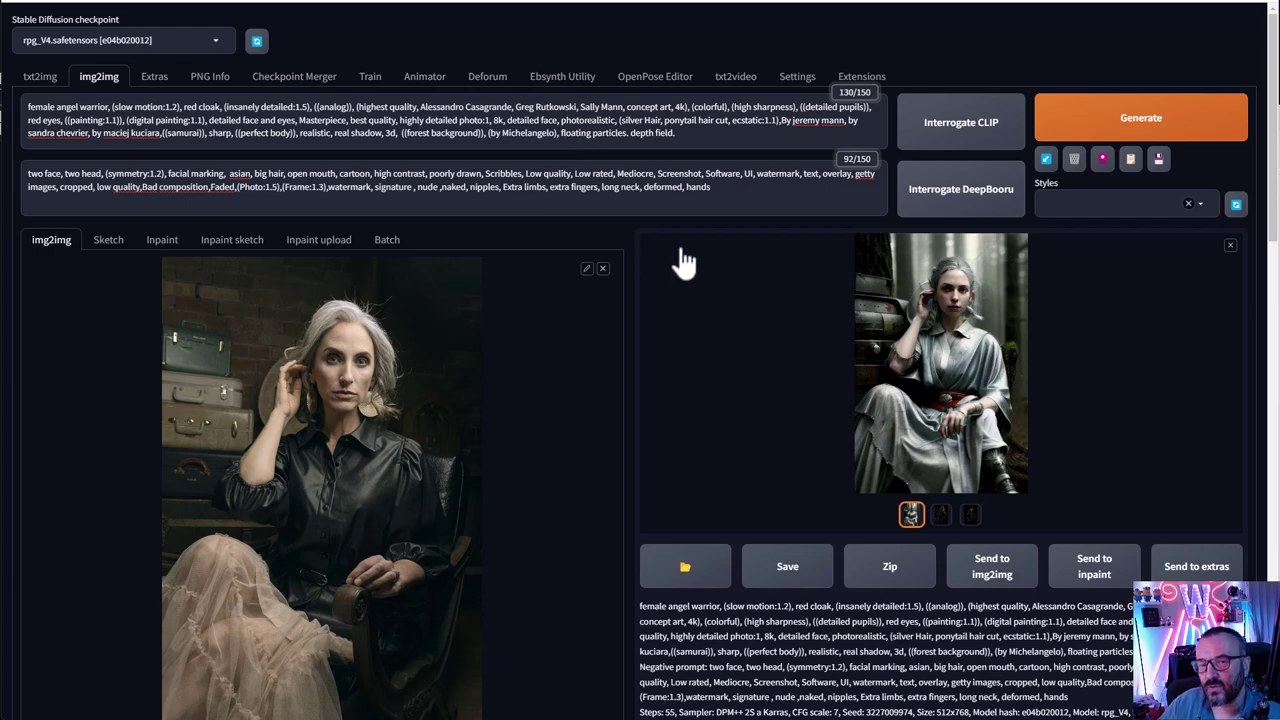
pyautogui.scroll(-4, 630, 257)
pyautogui.scroll(-3, 623, 267)
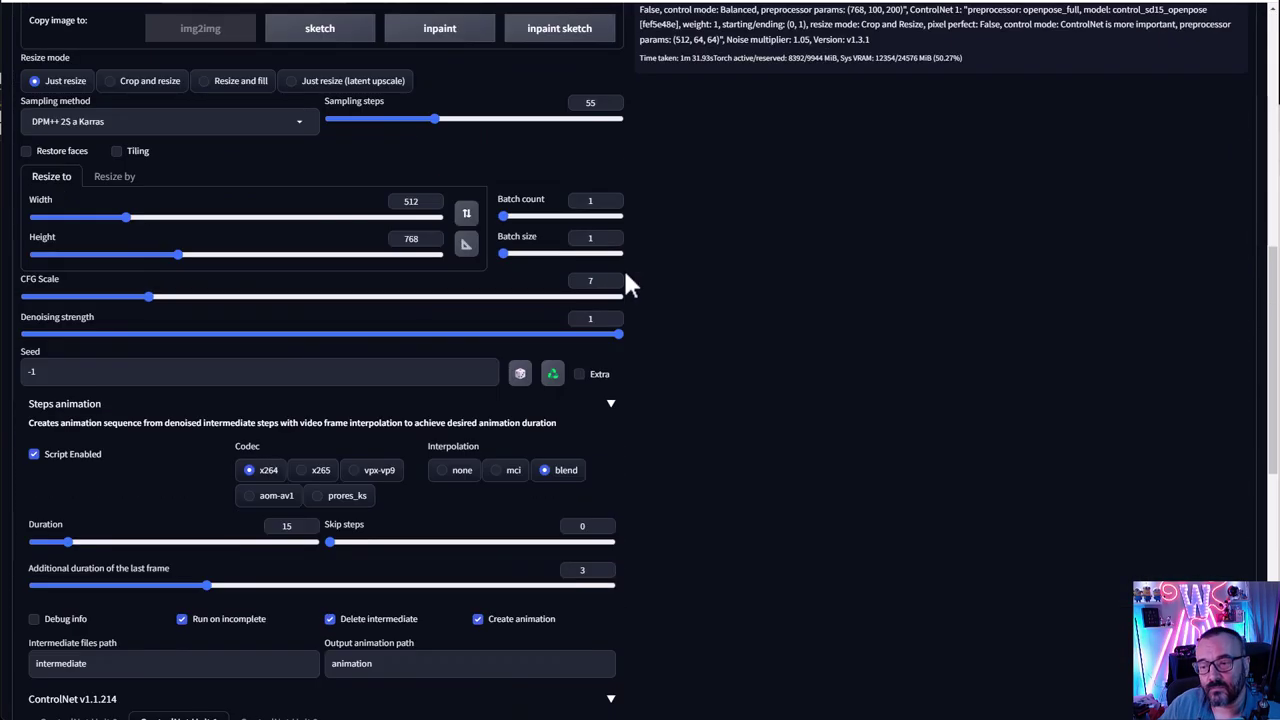
pyautogui.click(553, 375)
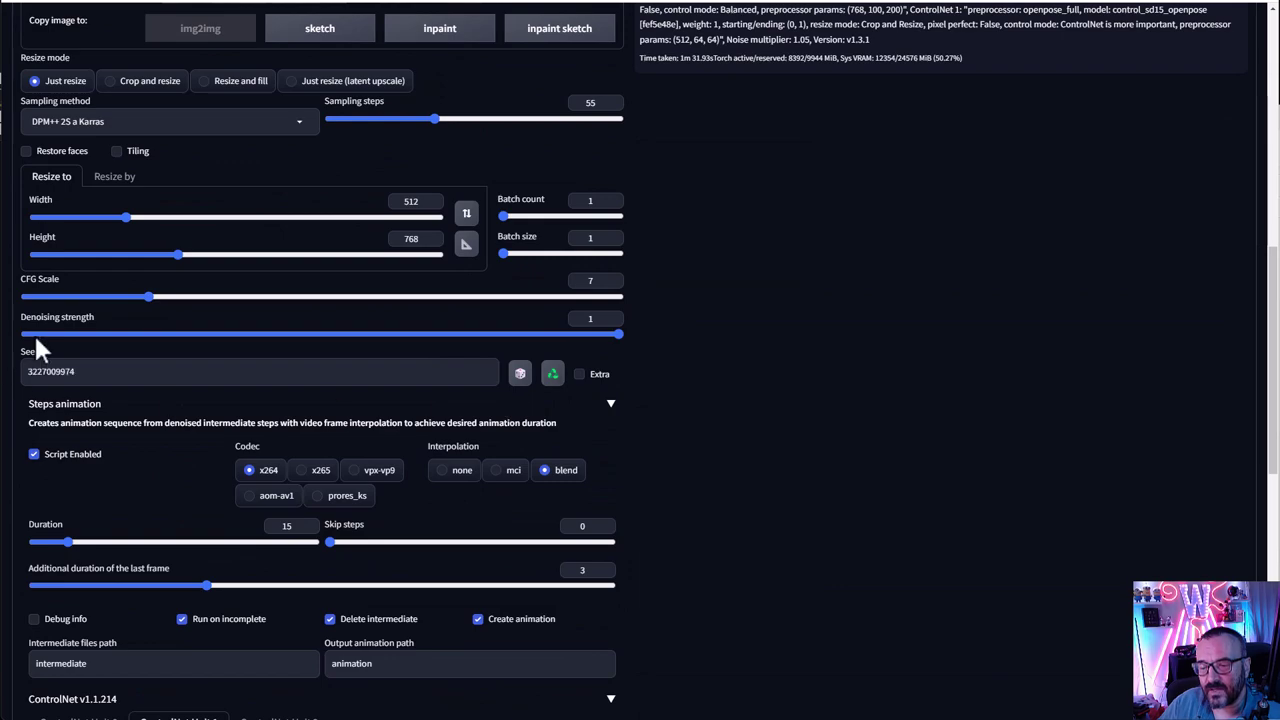
# Start a new denoising-1 warrior render with the reused seed
pyautogui.scroll(6, 571, 349)
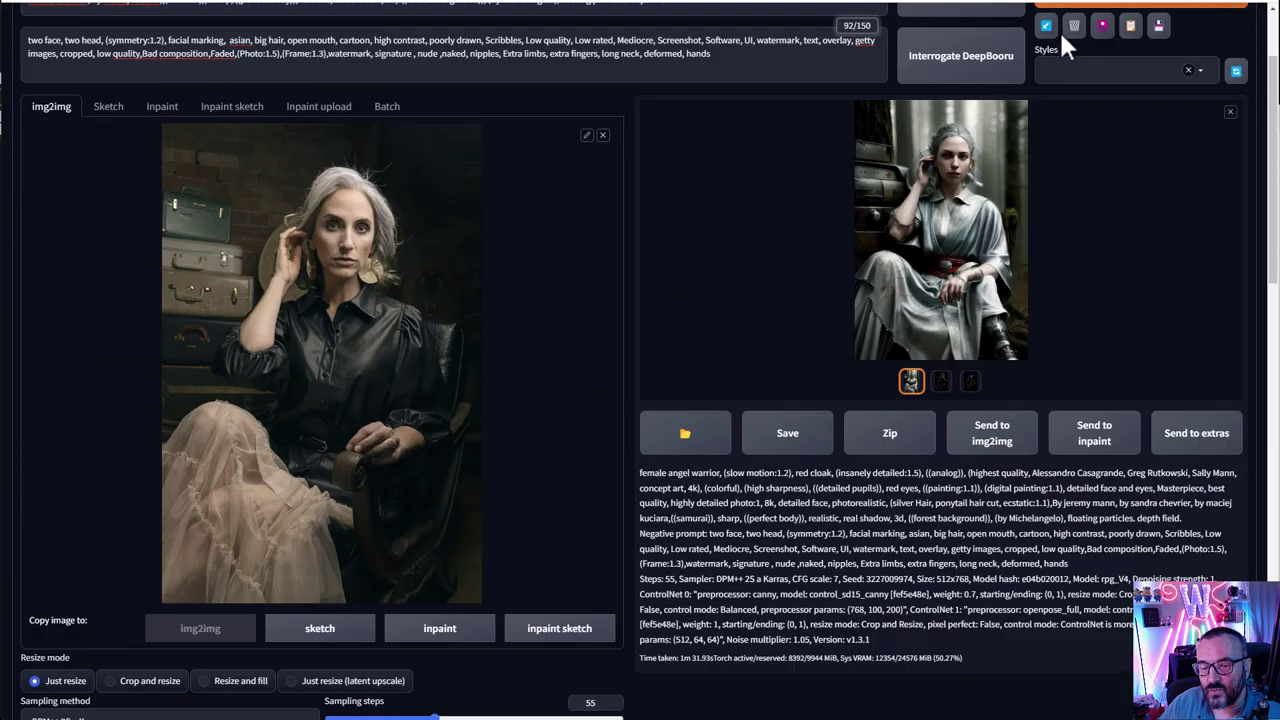
pyautogui.scroll(2, 1059, 29)
pyautogui.click(1141, 130)
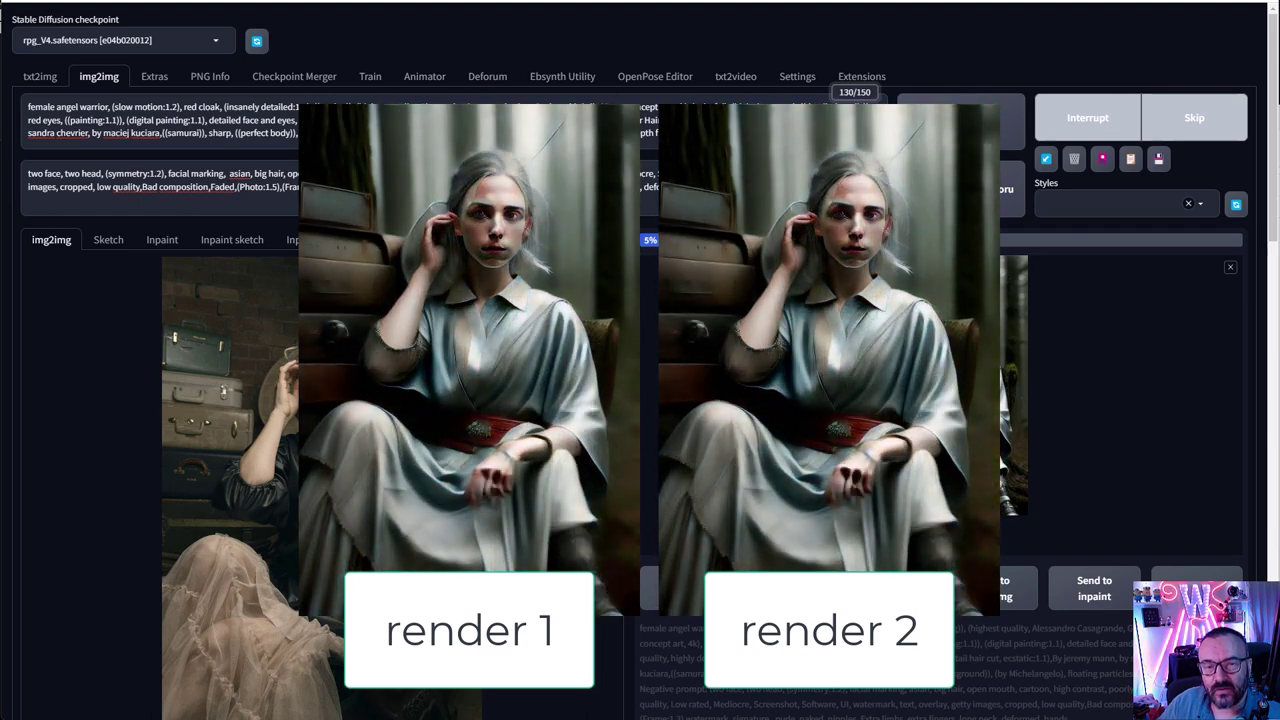
pyautogui.scroll(-1, 1217, 443)
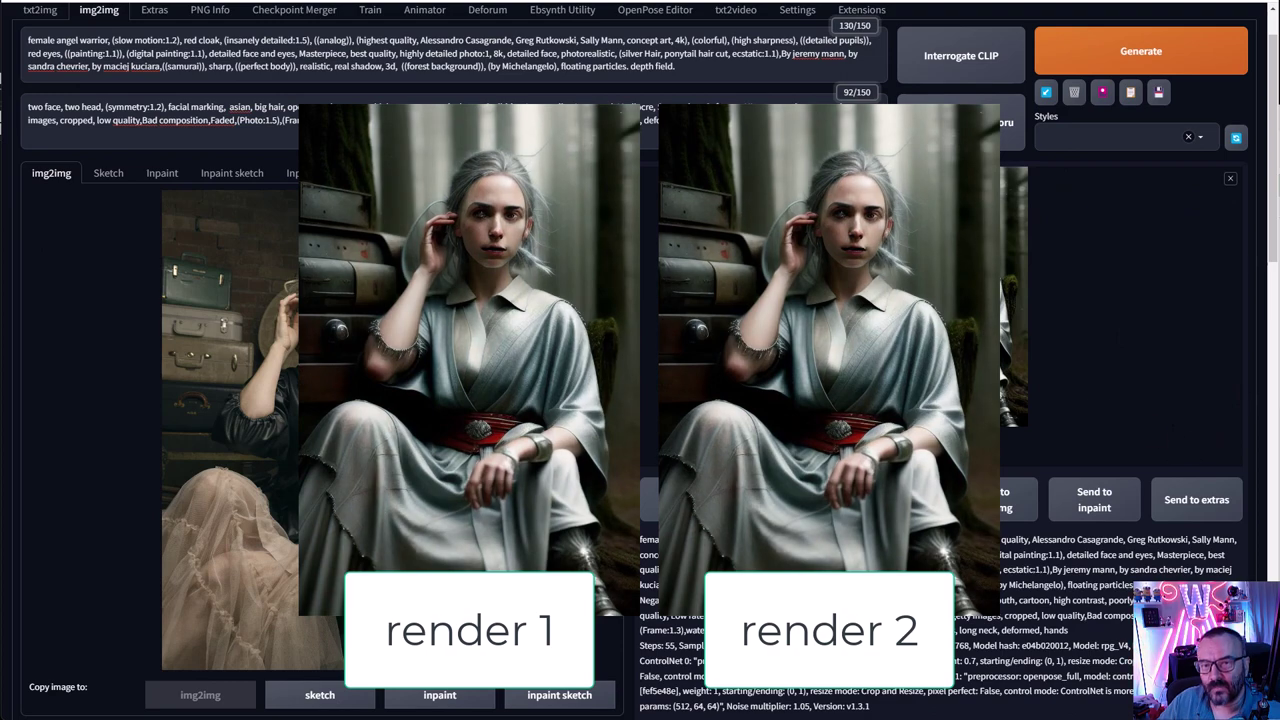
pyautogui.click(1183, 266)
pyautogui.click(1183, 266)
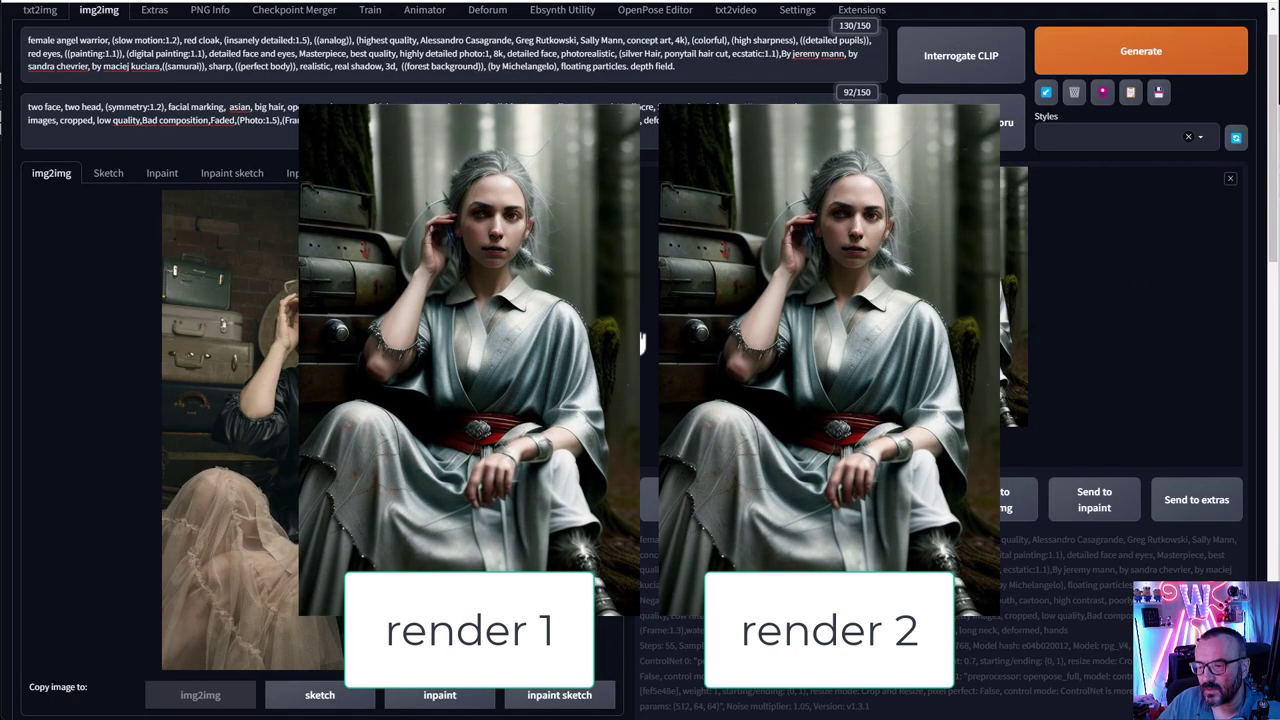
# Select the newly created animation clip at the top of the folder, then return to the webui
pyautogui.hotkey('alt', 'Tab')
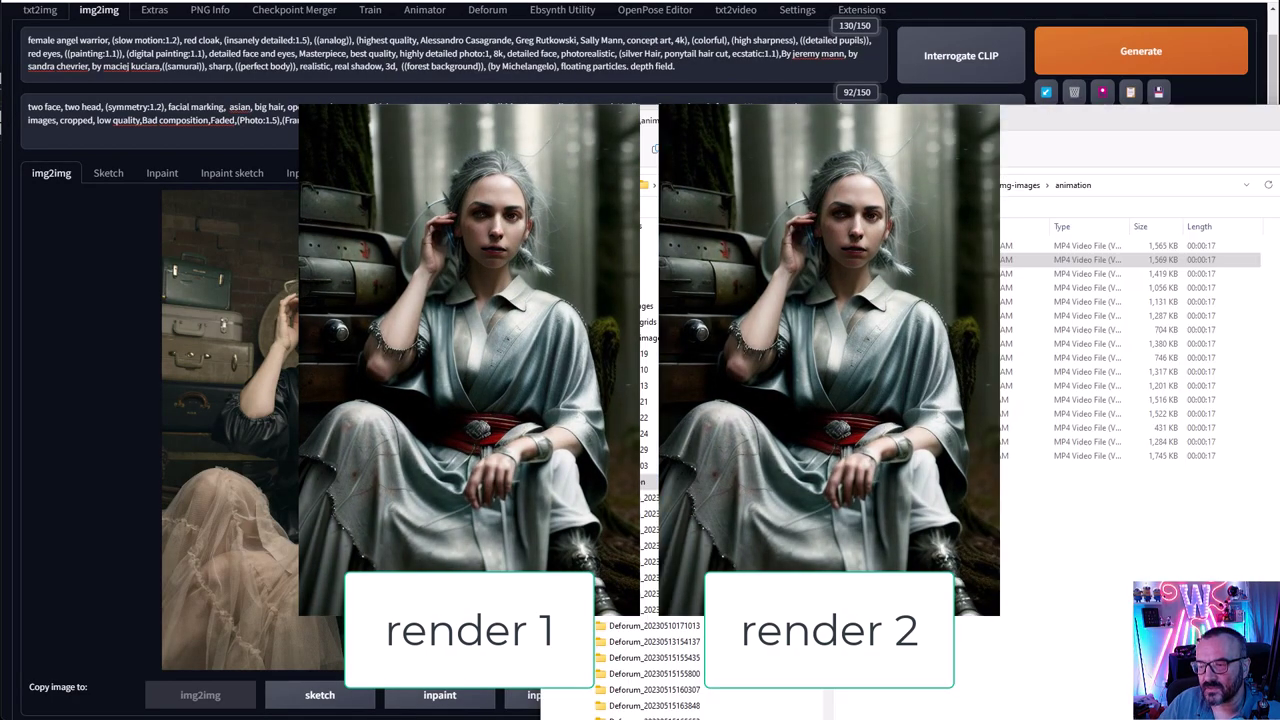
pyautogui.click(1100, 245)
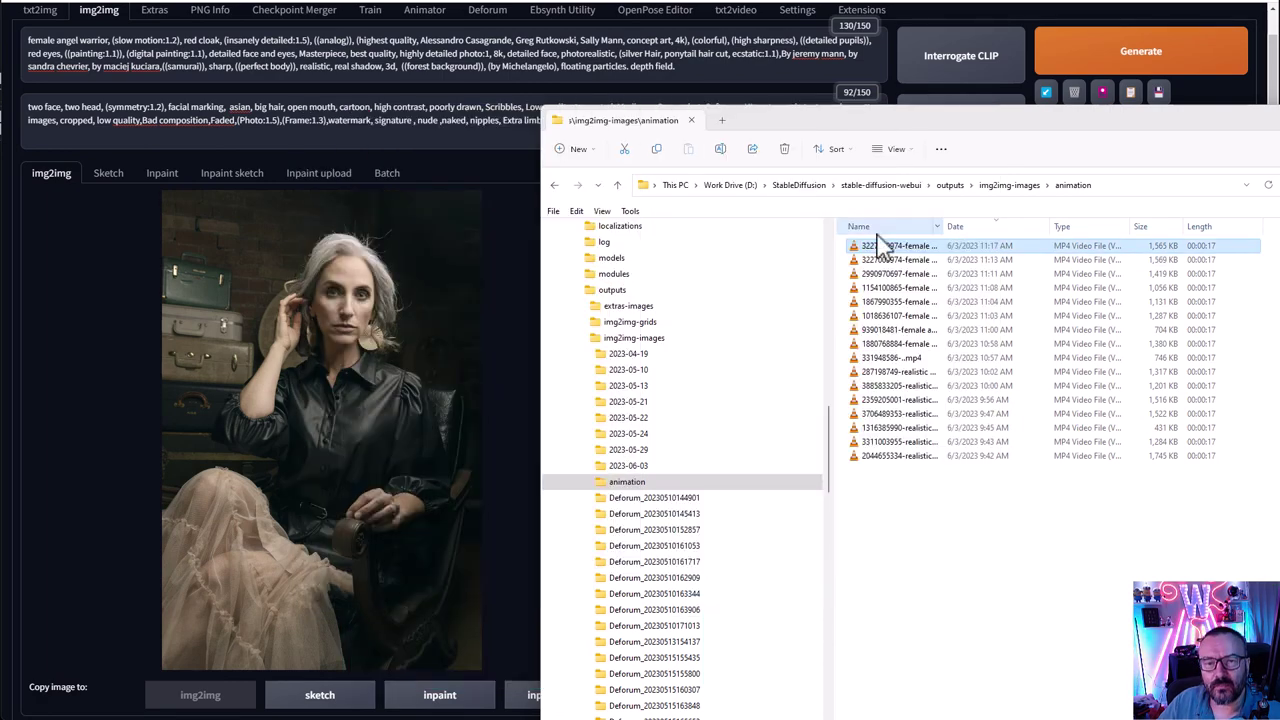
pyautogui.click(97, 290)
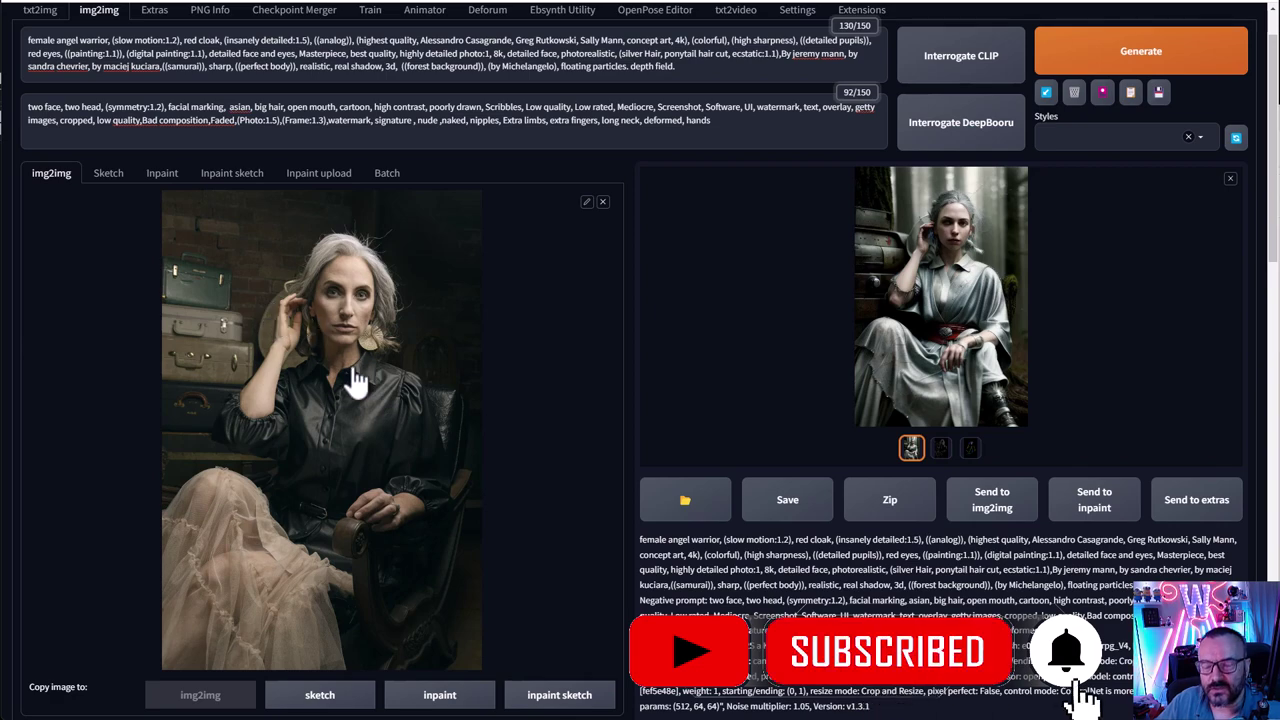
pyautogui.scroll(-4, 351, 380)
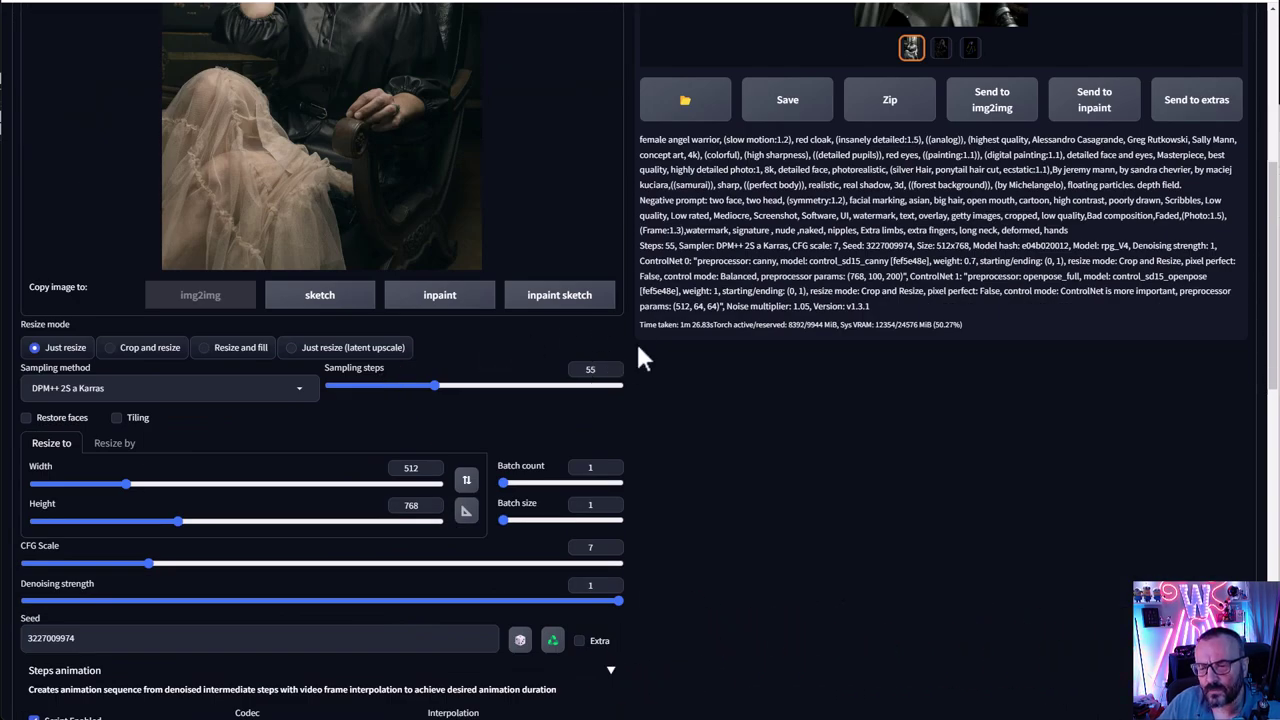
pyautogui.scroll(-1, 640, 358)
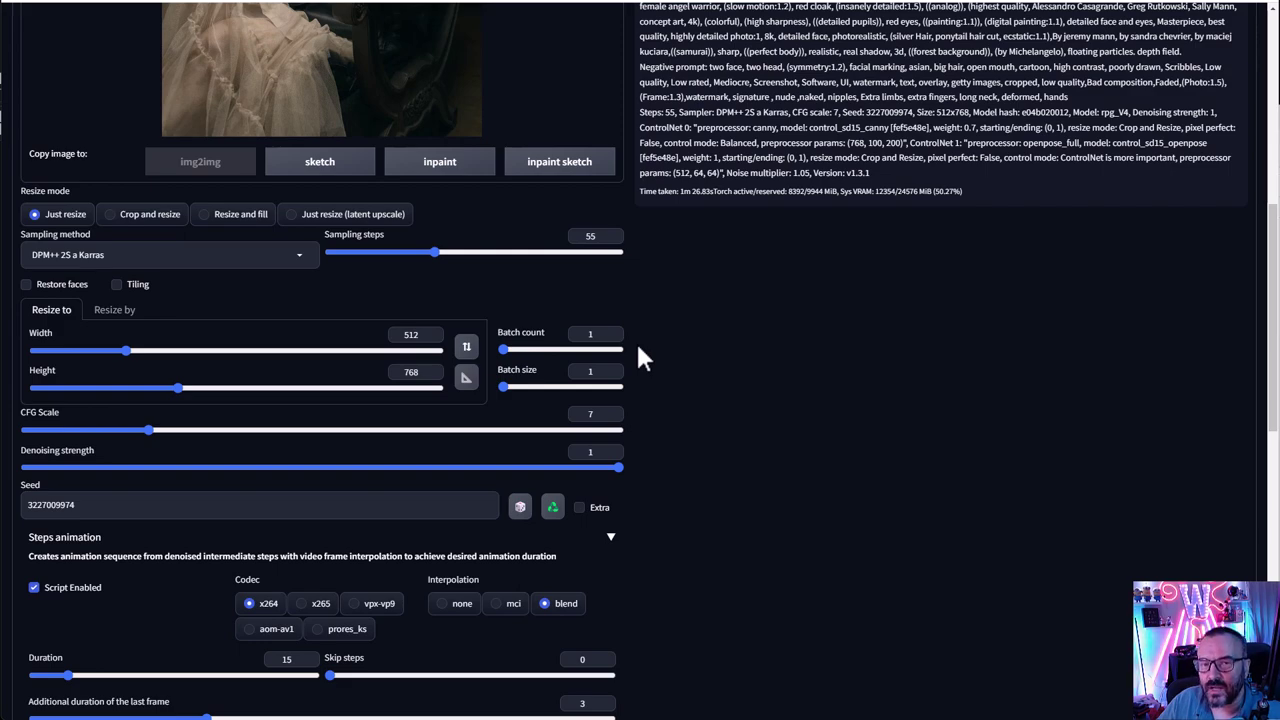
pyautogui.scroll(5, 687, 305)
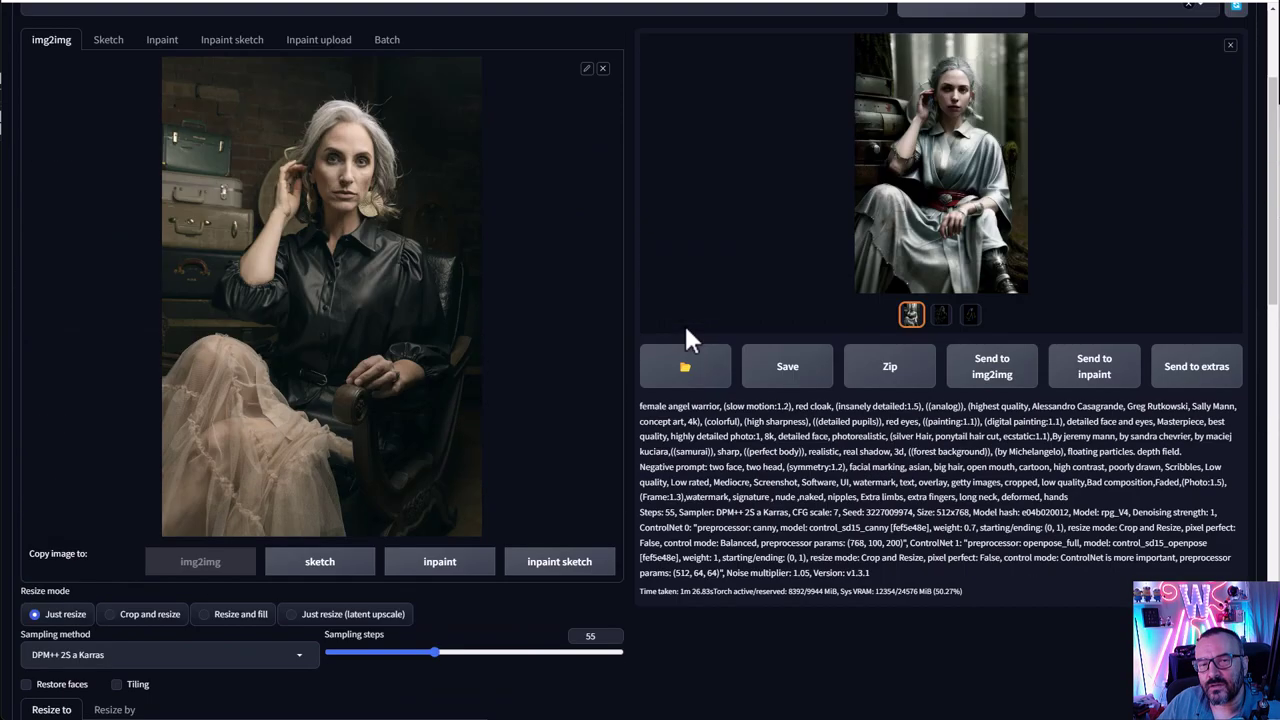